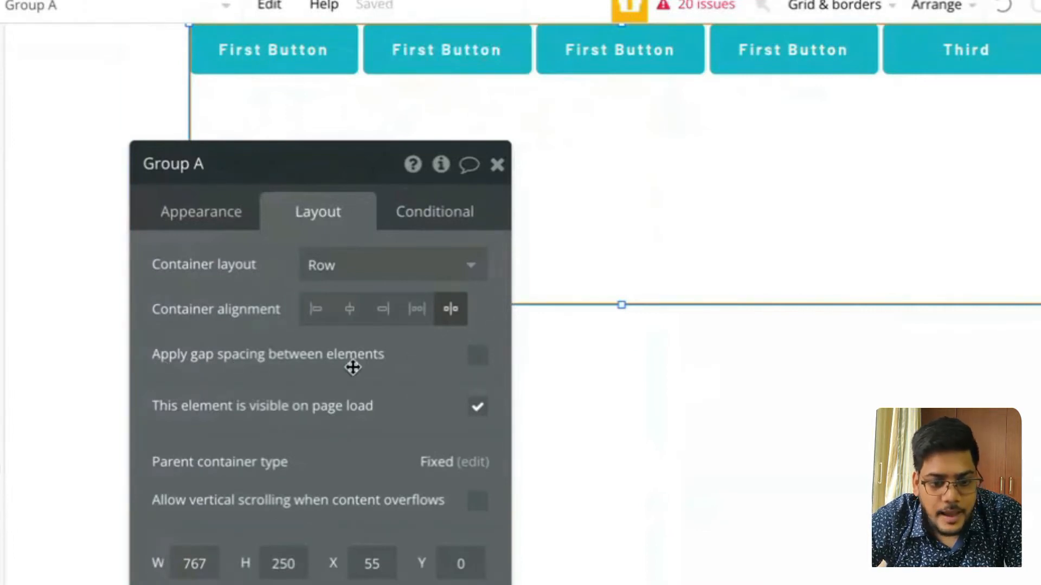
Step: Turn on gap spacing between the elements inside Group A
click(478, 359)
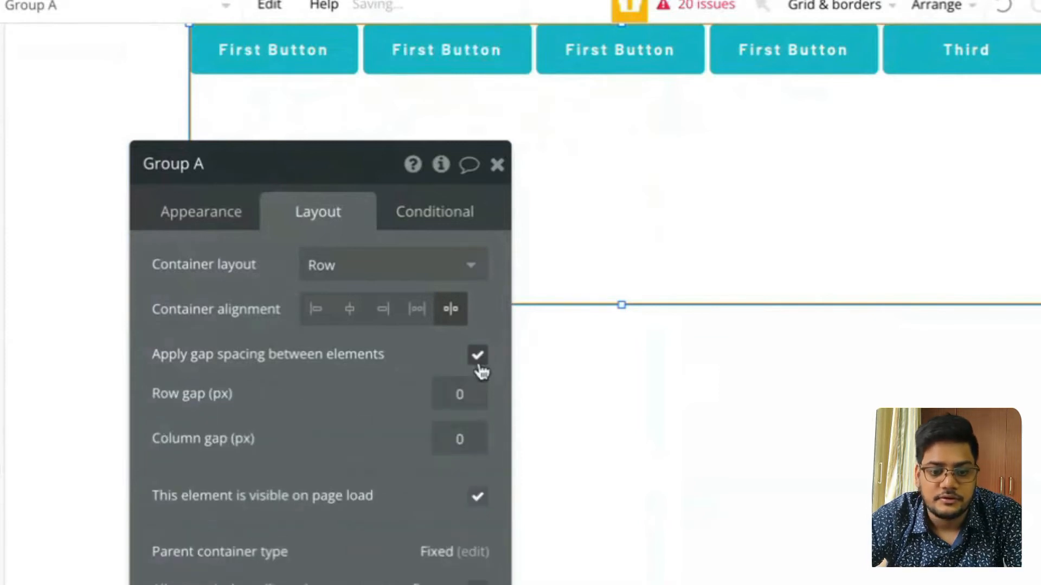
click(455, 391)
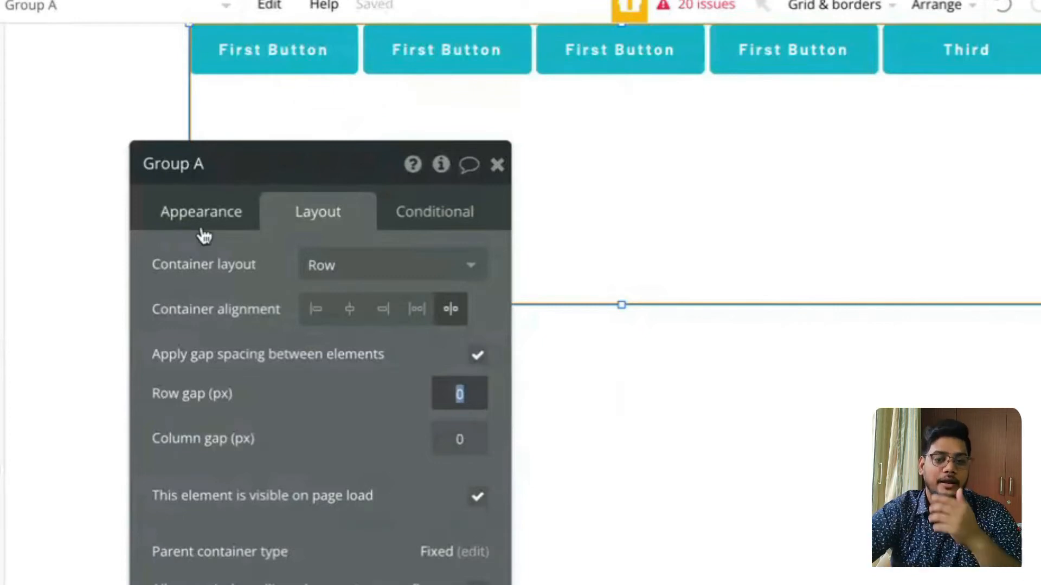
Step: Duplicate one of the First Button elements in Group A four times to fill a second row
click(470, 64)
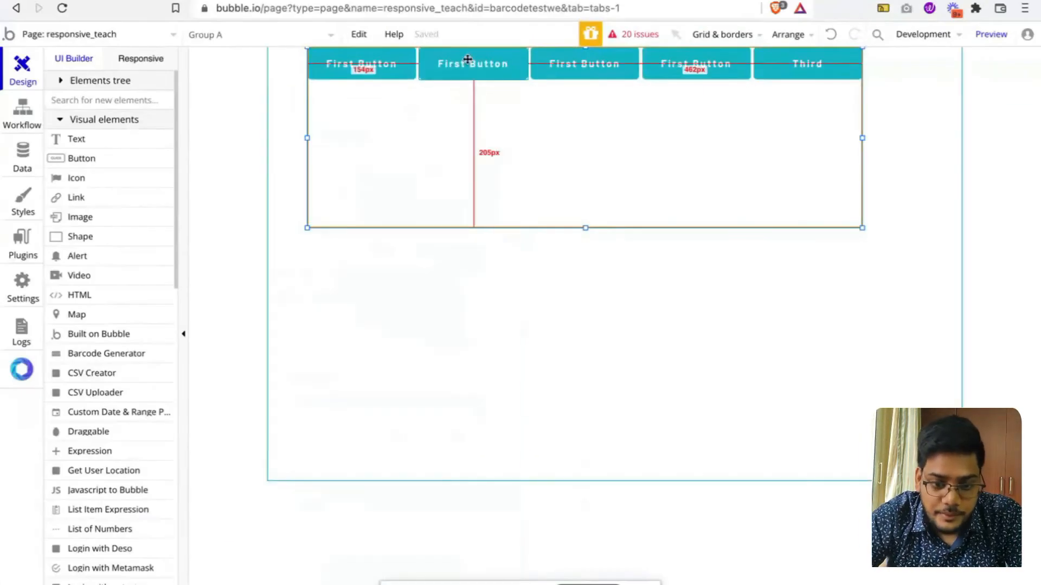
key(ctrl+c)
key(ctrl+v)
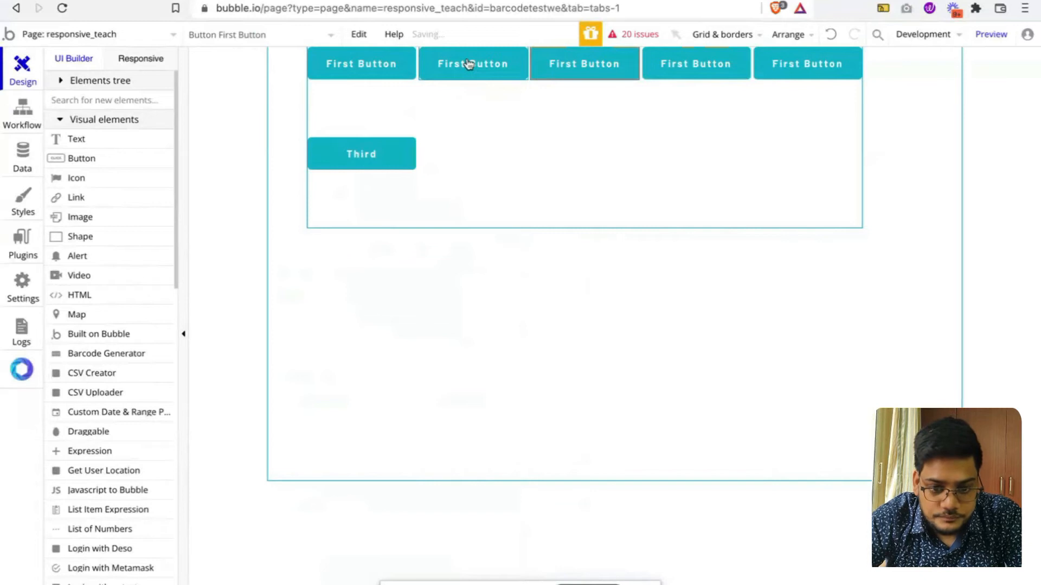
key(ctrl+v)
key(ctrl+v)
key(ctrl+v)
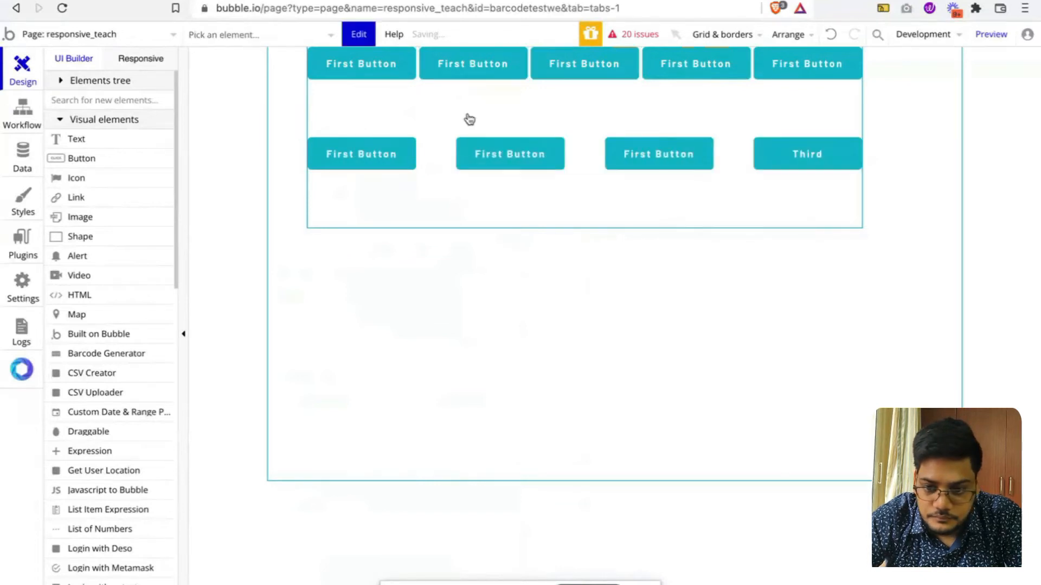
Step: Change the container layout of the responsive_teach page that holds Group A to Row
double_click(425, 100)
click(542, 70)
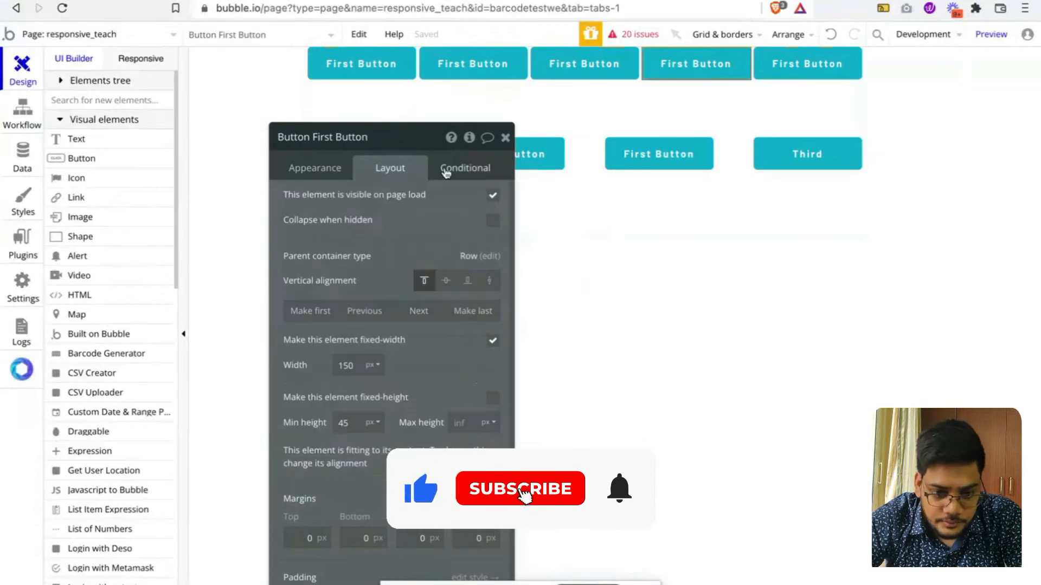
click(519, 101)
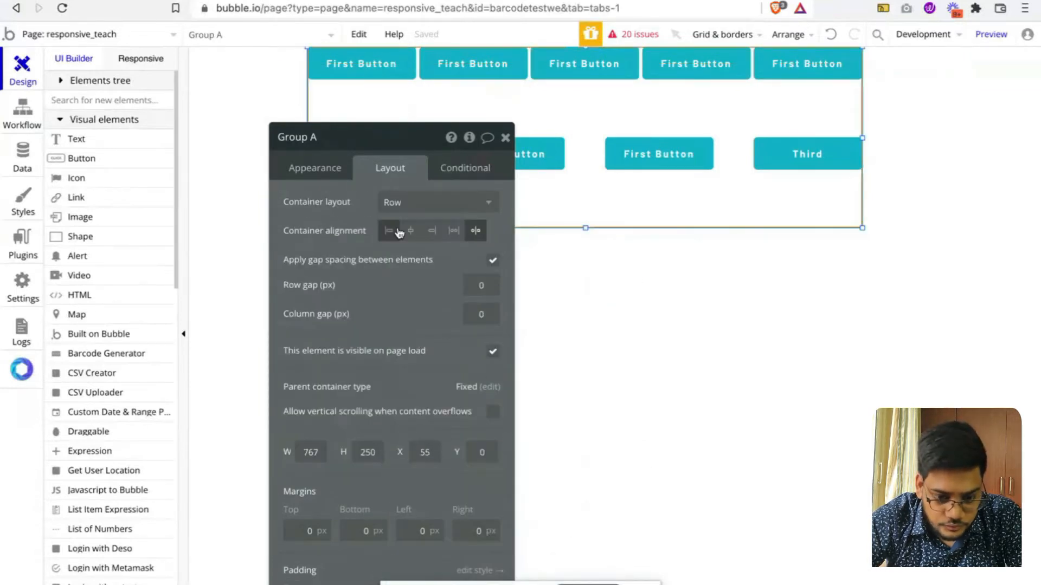
scroll(367, 377, down, 2)
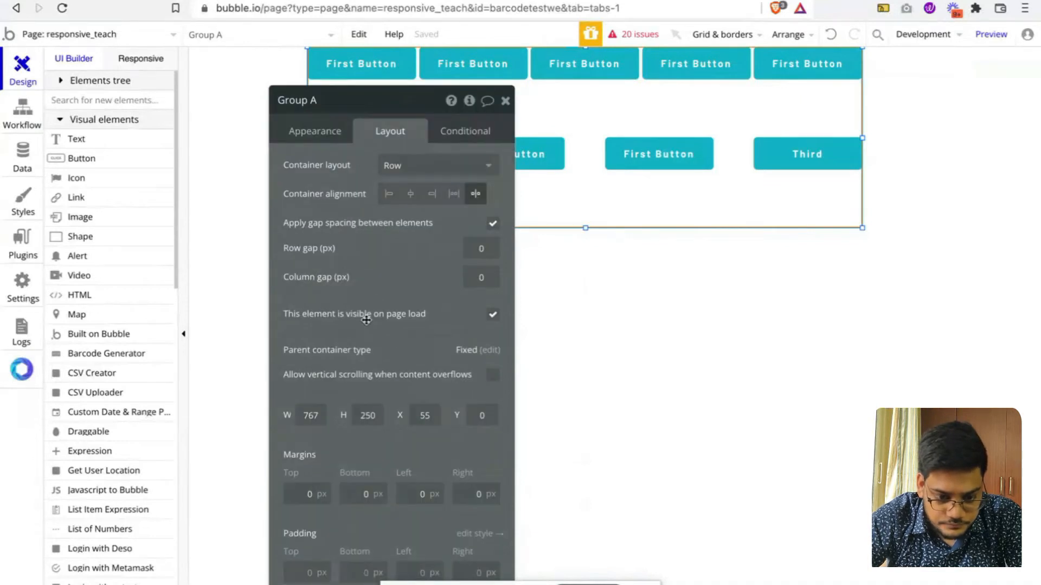
drag(368, 377, 325, 280)
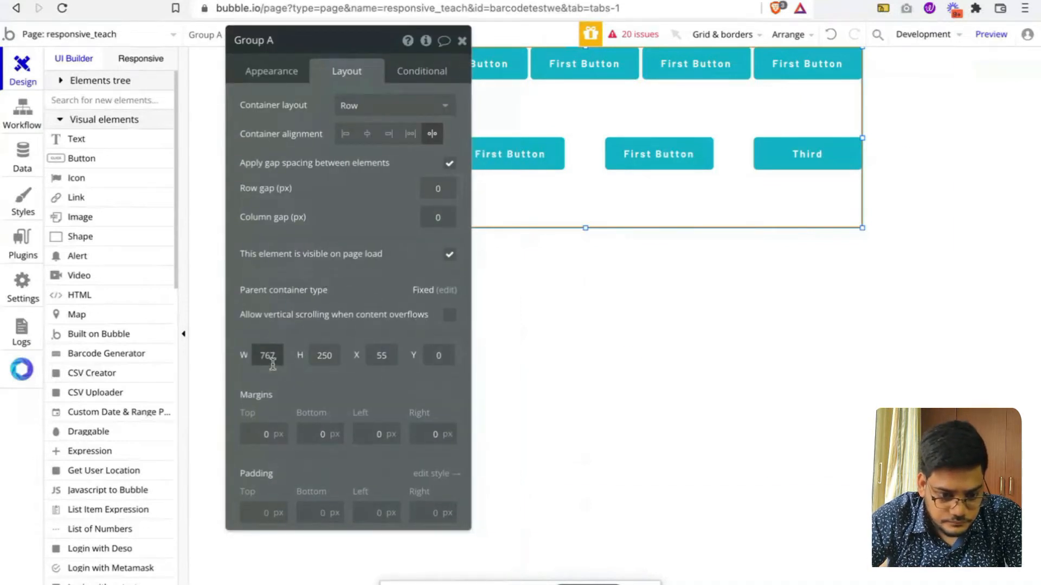
click(590, 244)
click(345, 107)
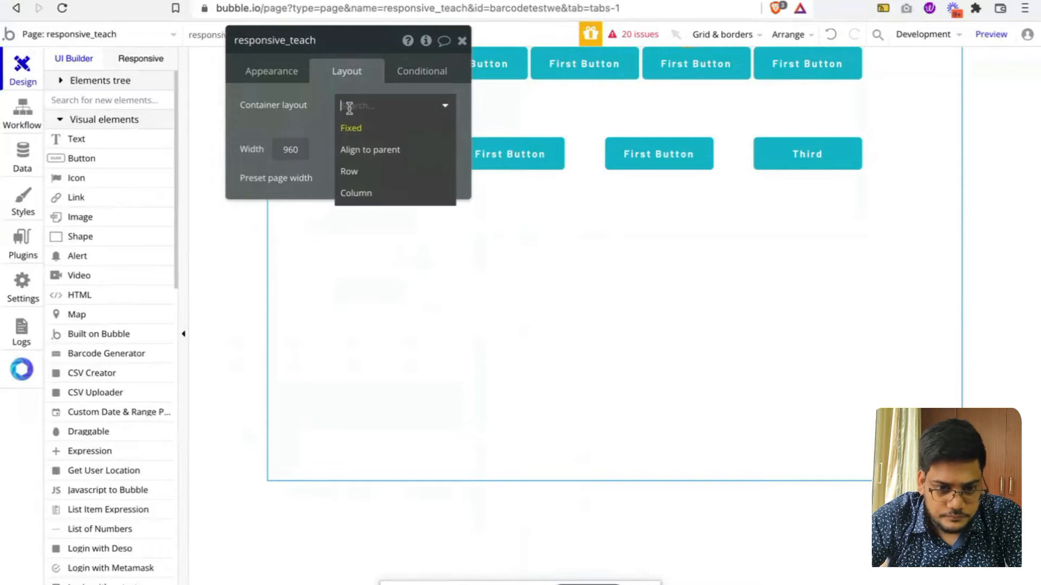
click(360, 172)
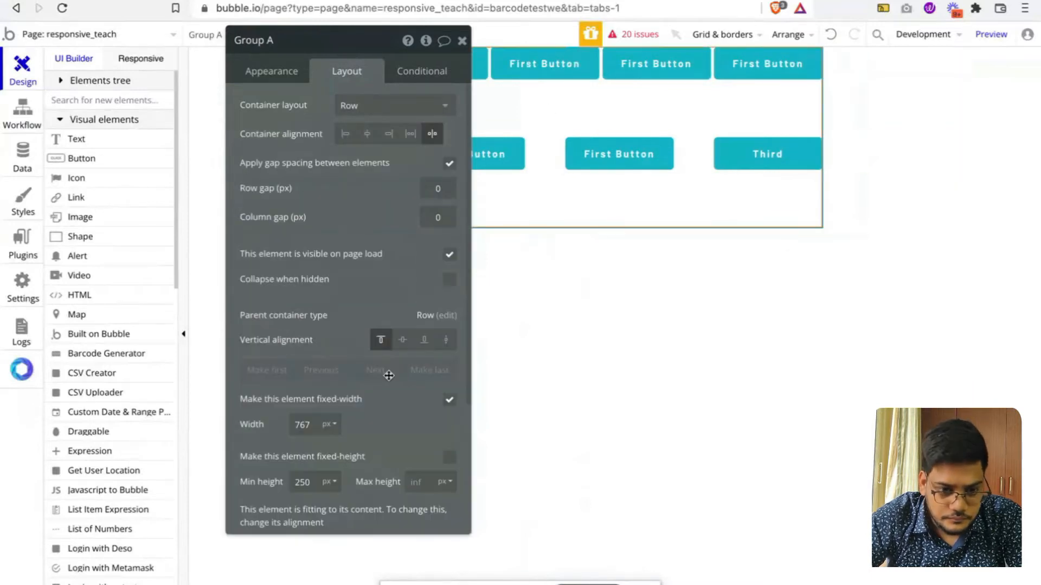
Step: Try Group A with fixed width turned off, and turn its fixed width back on
click(449, 401)
double_click(302, 424)
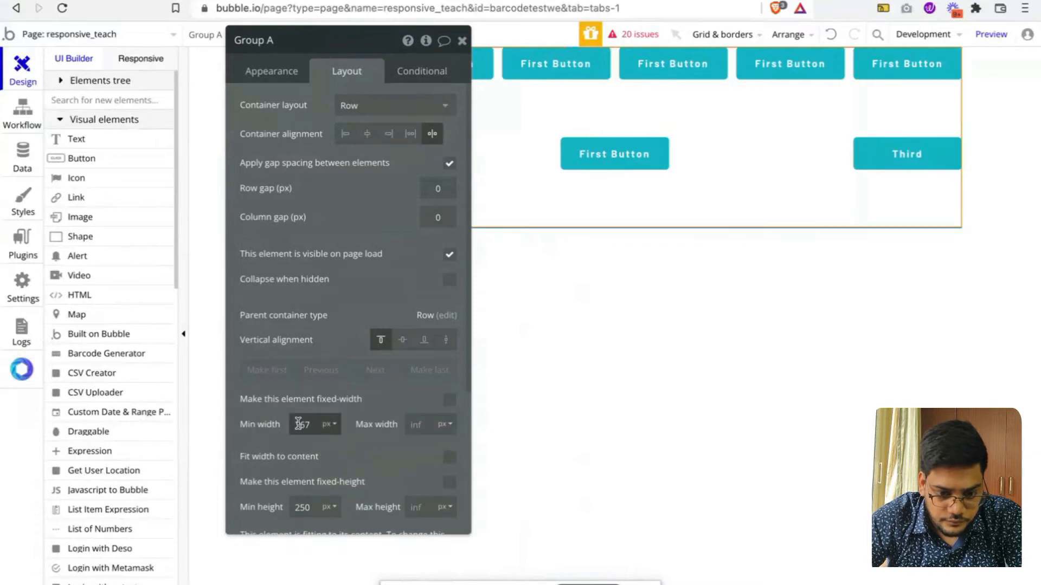
click(449, 400)
Step: Set Group A's minimum height to 0 px
scroll(357, 418, down, 3)
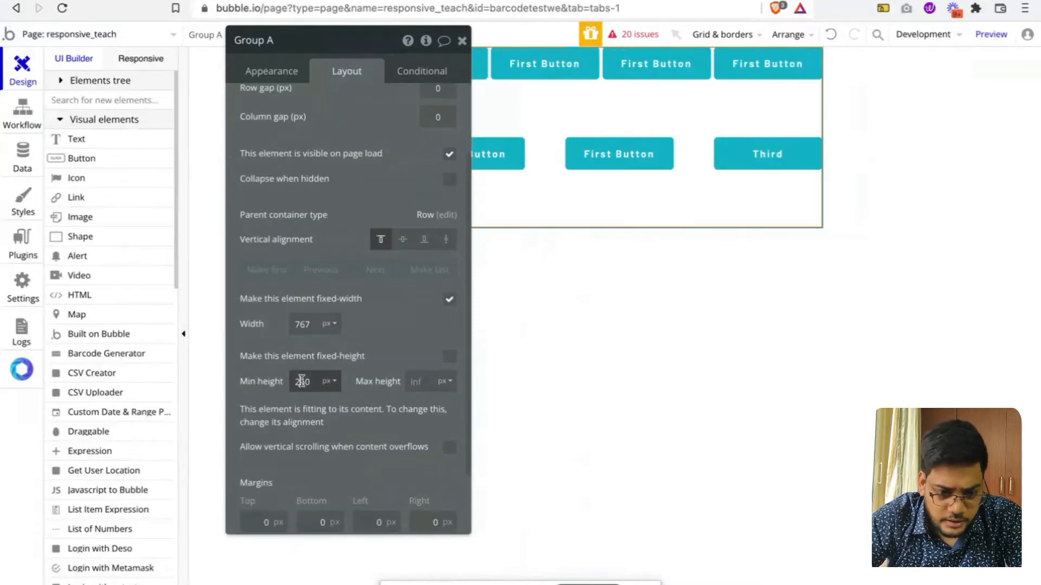
double_click(302, 381)
text(0)
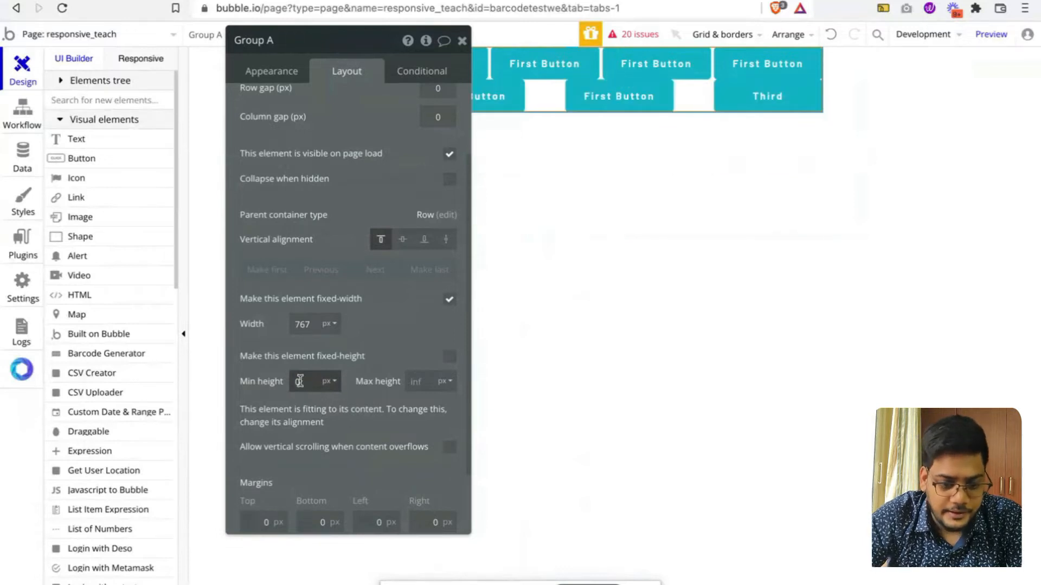
Step: Try a 20 px row gap between Group A's two rows of buttons, and reset it to 0
scroll(354, 253, up, 5)
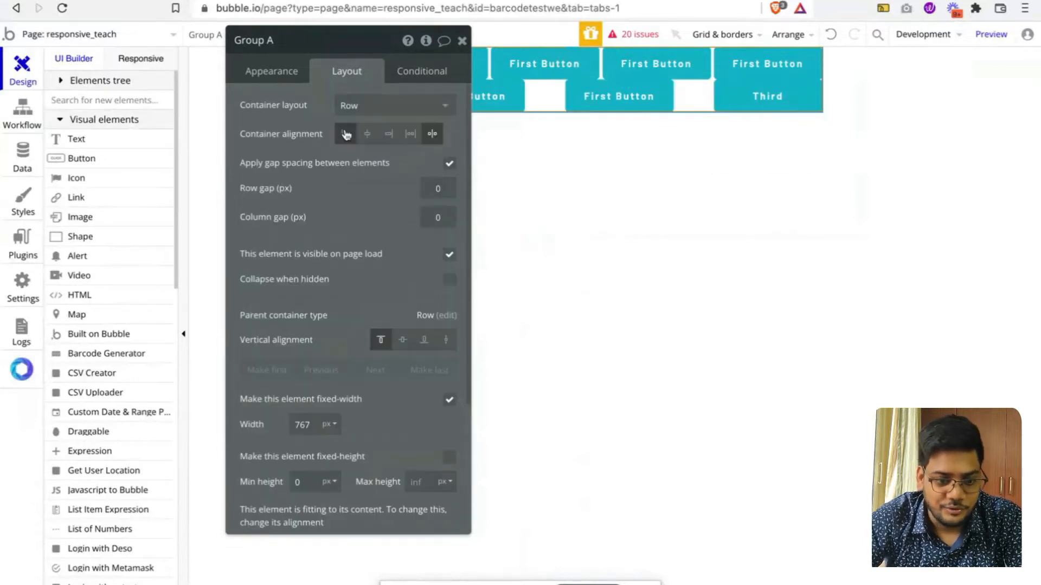
drag(388, 61, 657, 162)
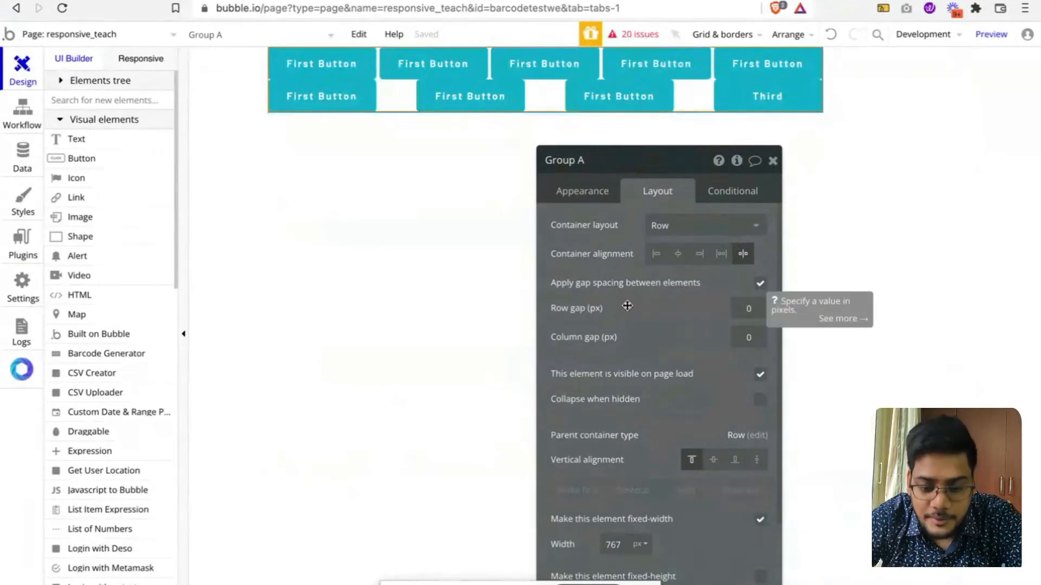
click(747, 308)
text(20)
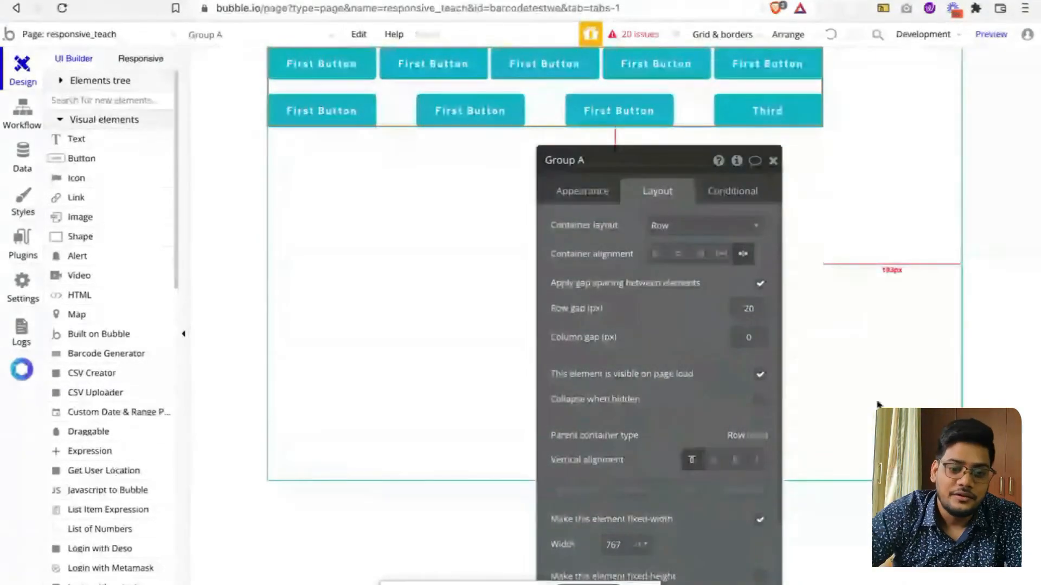
double_click(747, 308)
text(0)
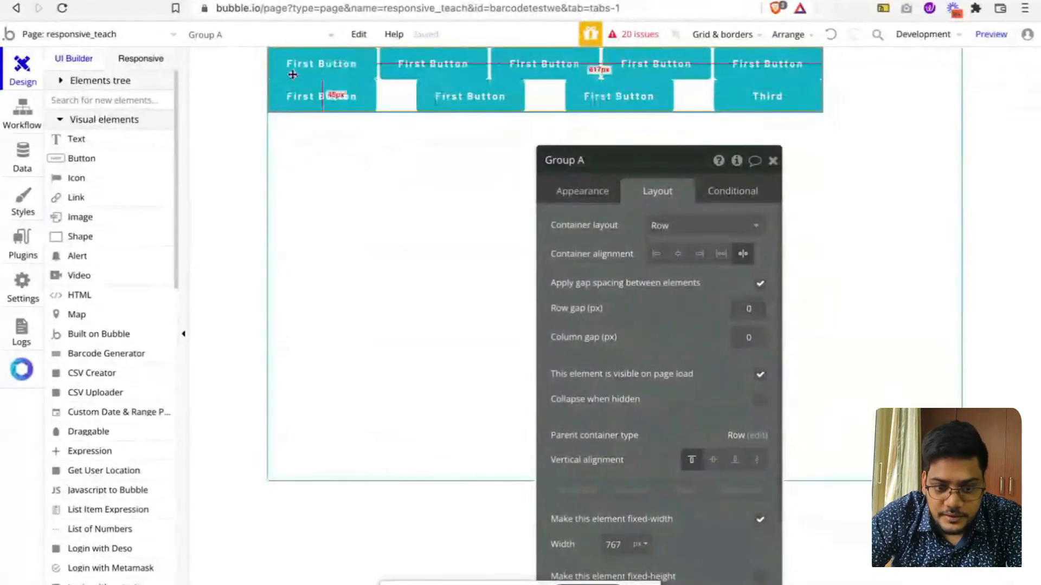
Step: Set Group A's row gap to 20 px
click(299, 98)
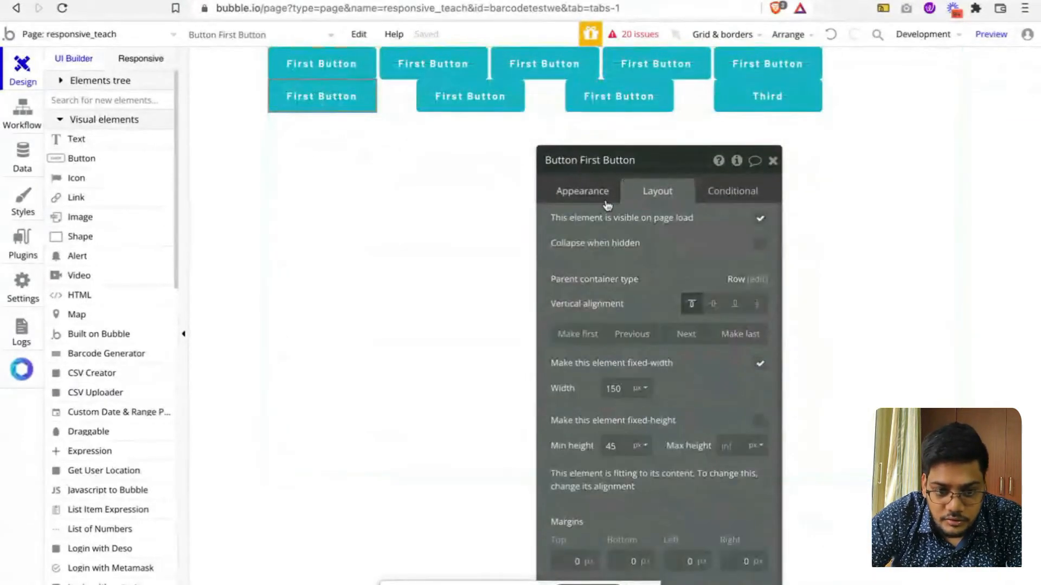
click(412, 108)
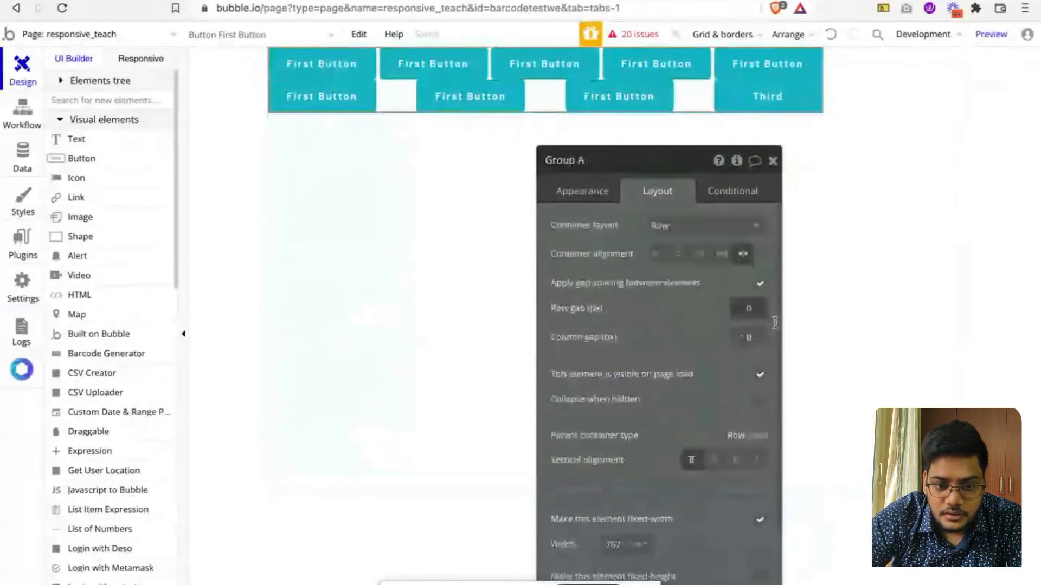
click(748, 308)
text(20)
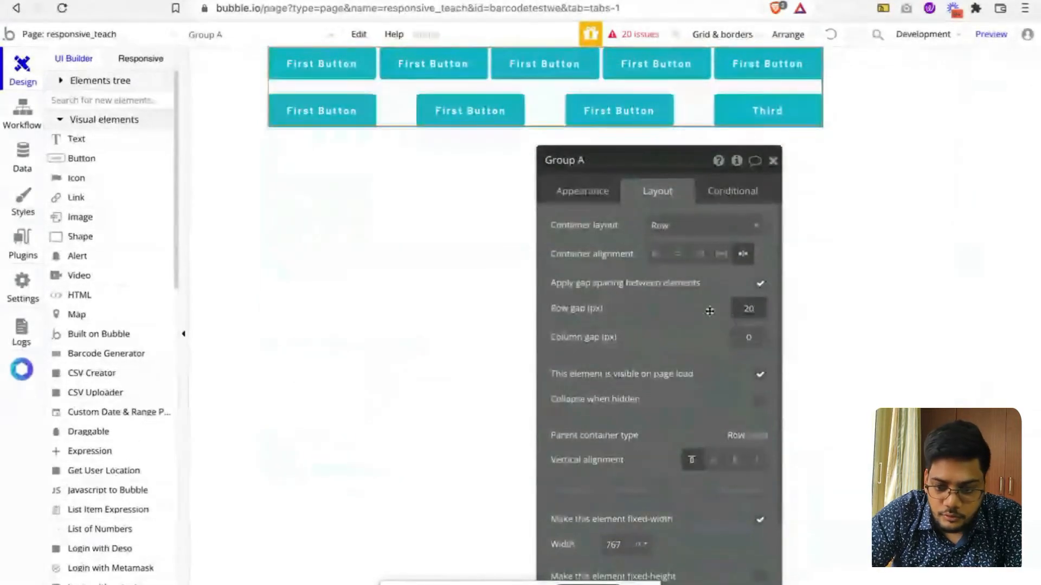
Step: Try a 20 px column gap between Group A's buttons, and reset it to 0
click(747, 337)
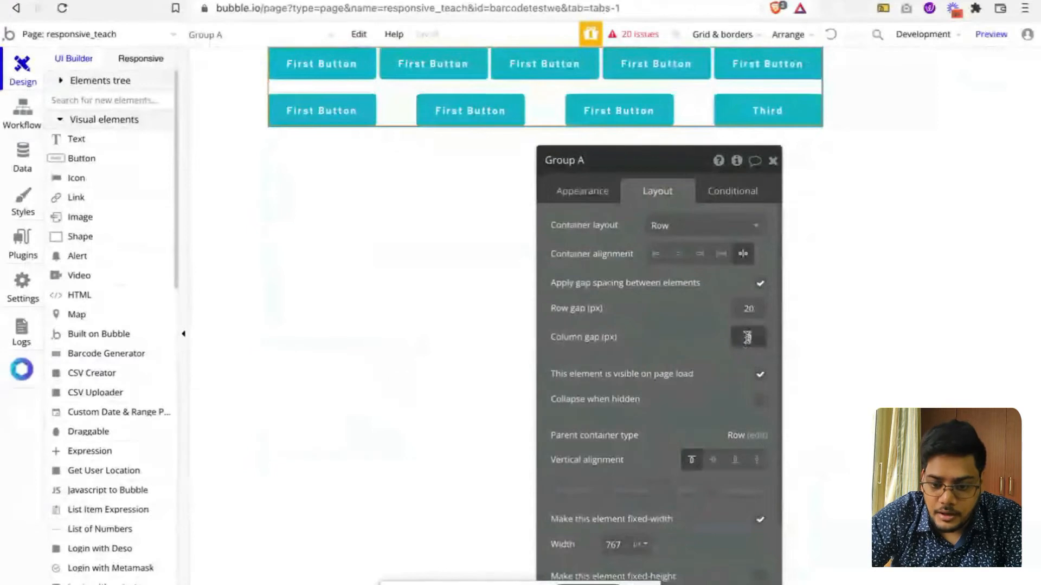
drag(747, 337, 756, 339)
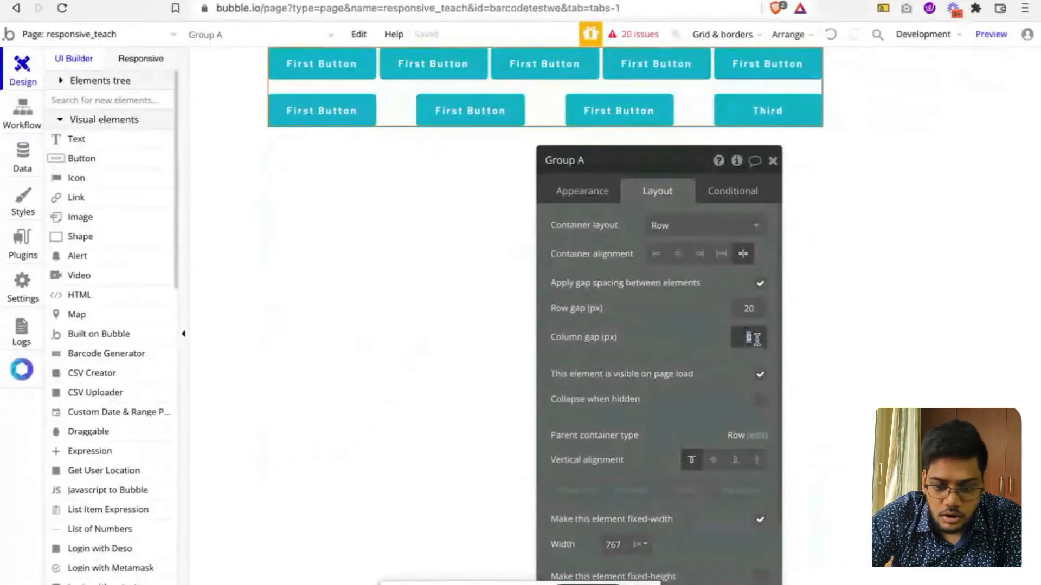
text(20)
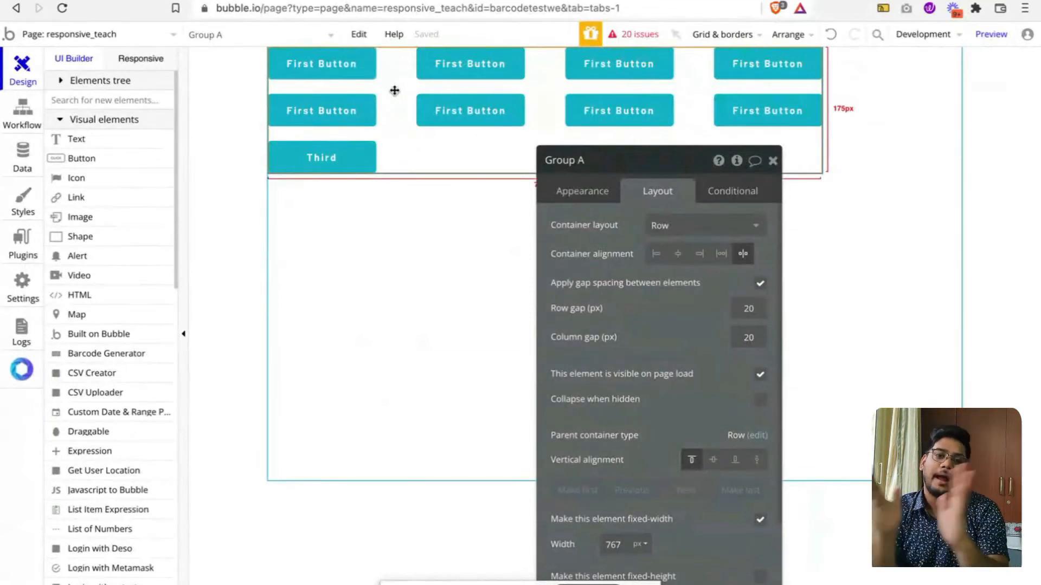
click(745, 330)
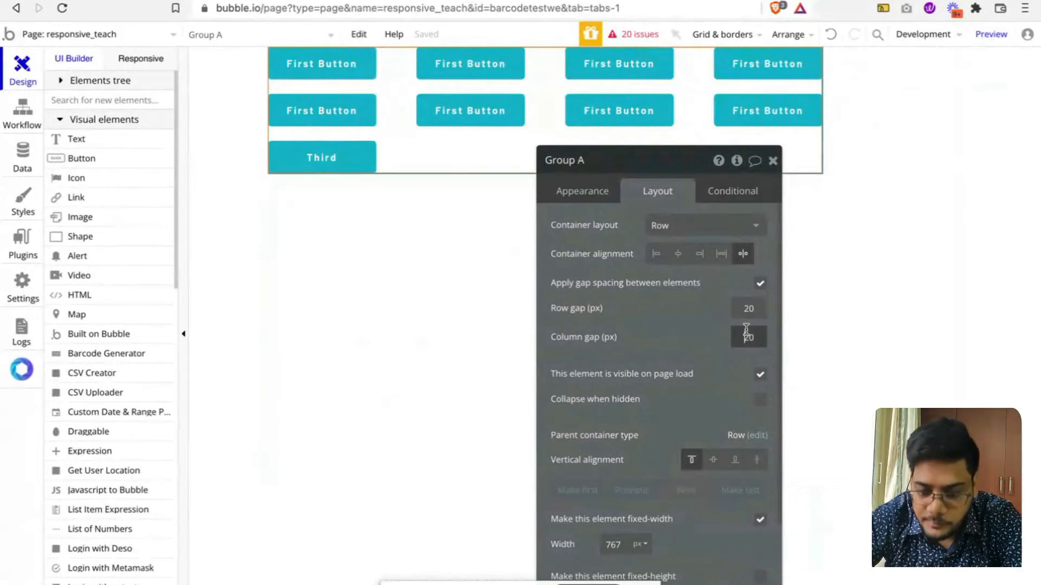
double_click(746, 330)
key(BackSpace)
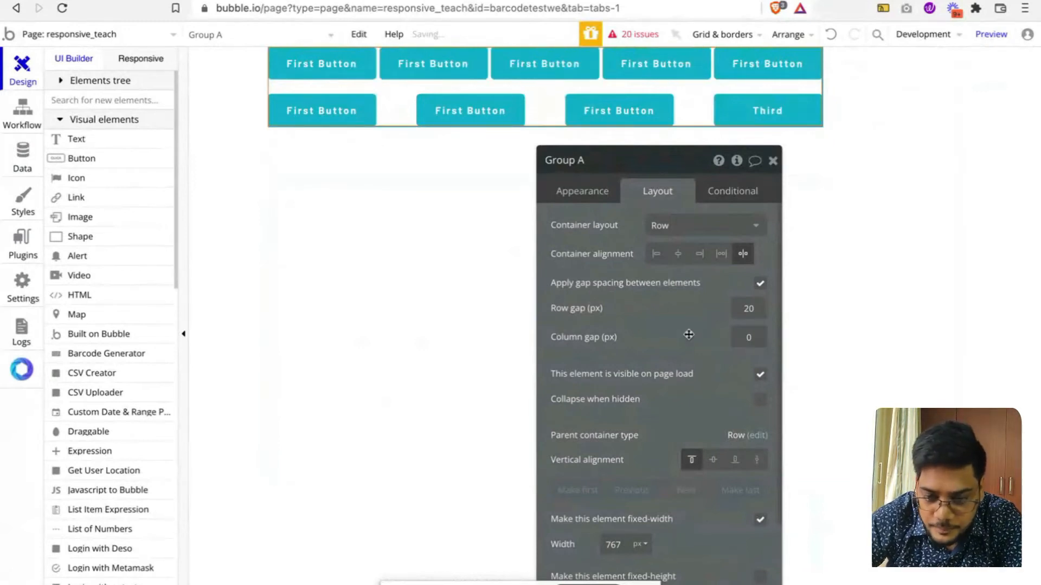
text(0)
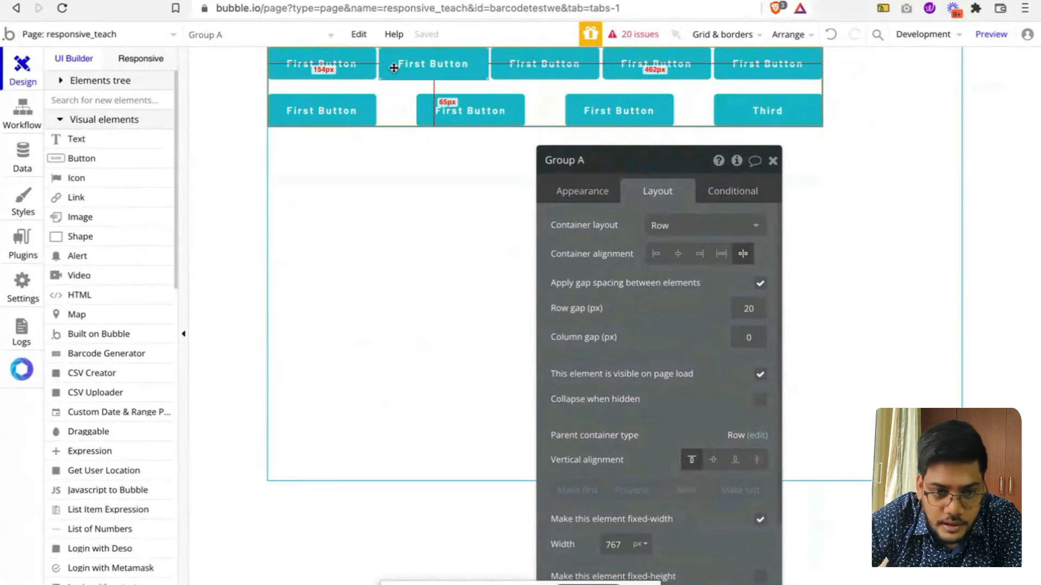
Step: Set Group A's column gap to 20 px
click(357, 70)
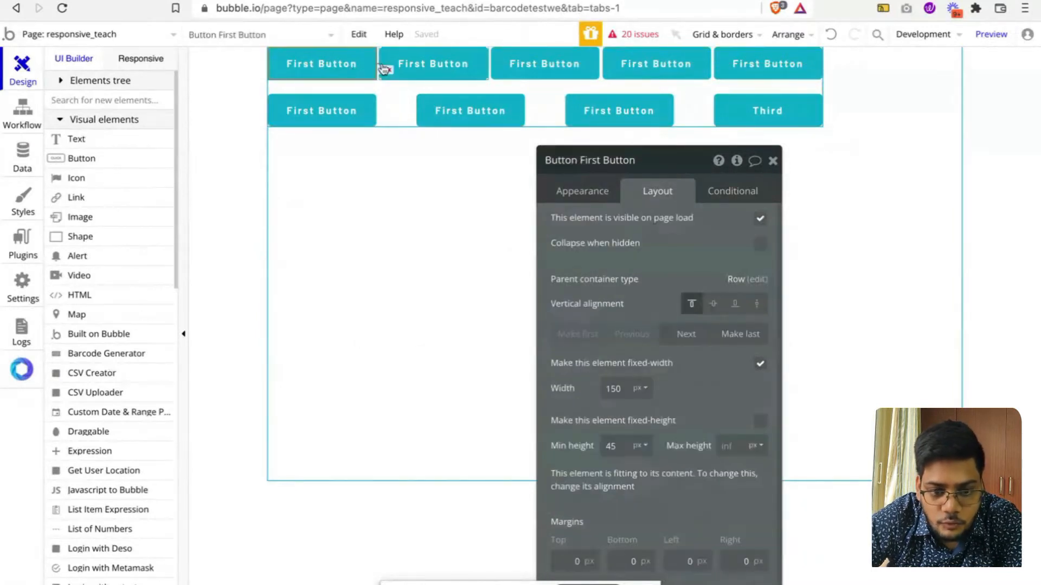
click(383, 107)
click(744, 336)
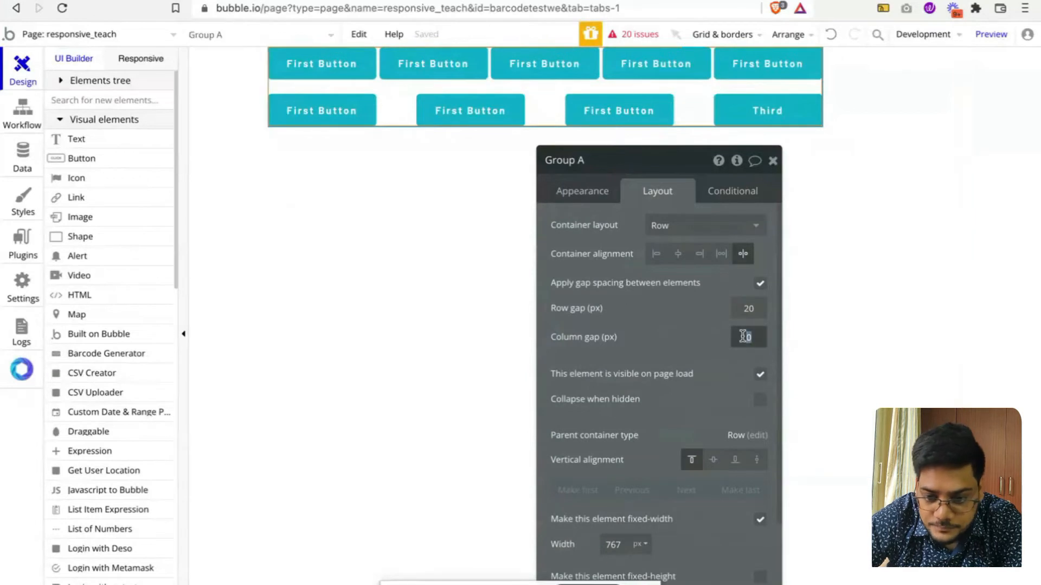
text(20)
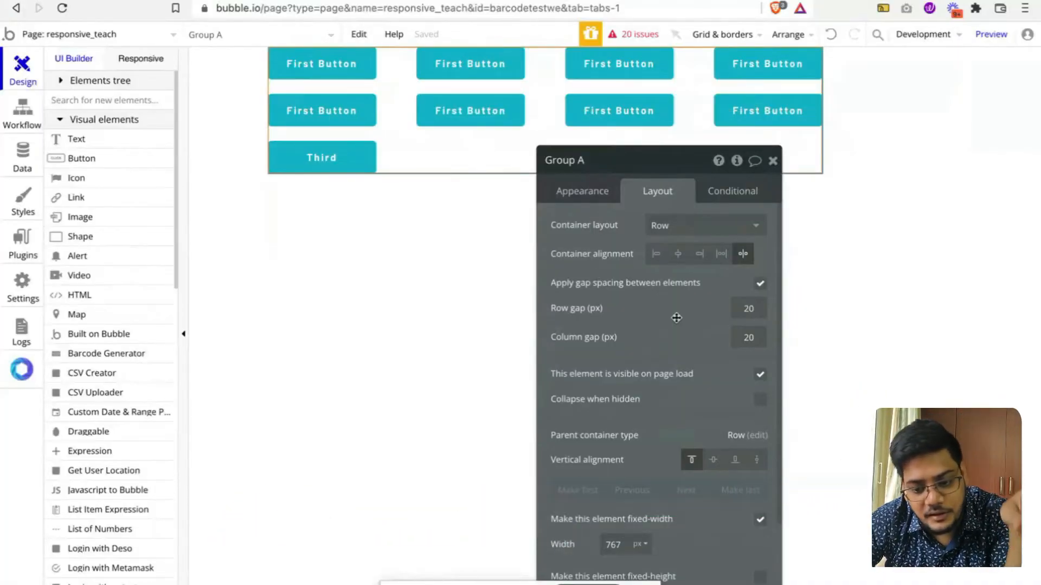
Step: Make Group A fixed-height, try a height of 300 px, and set the height to 200 px
drag(676, 318, 537, 246)
scroll(528, 302, down, 5)
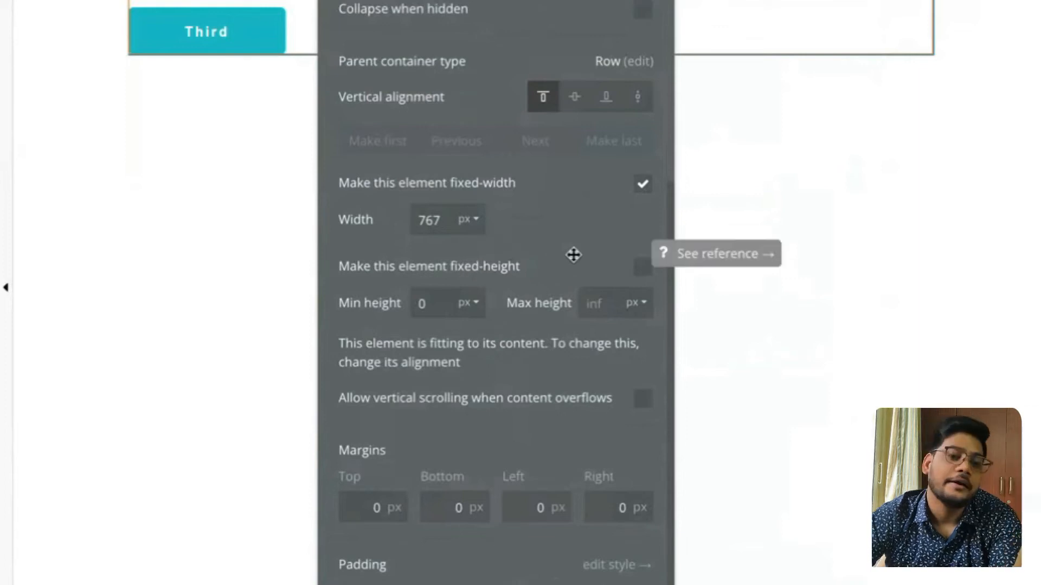
mouse_move(573, 255)
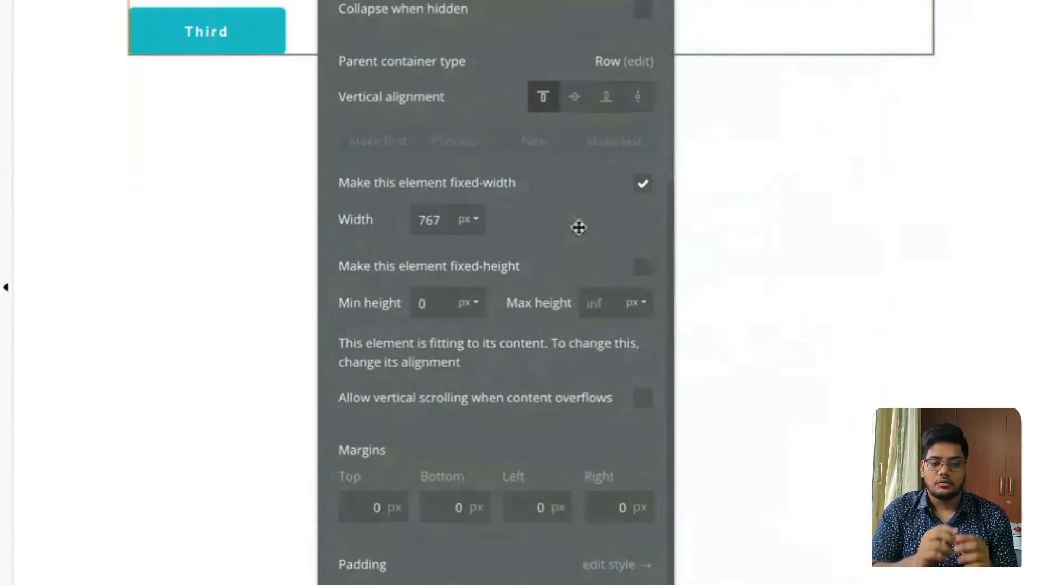
drag(529, 202, 564, 288)
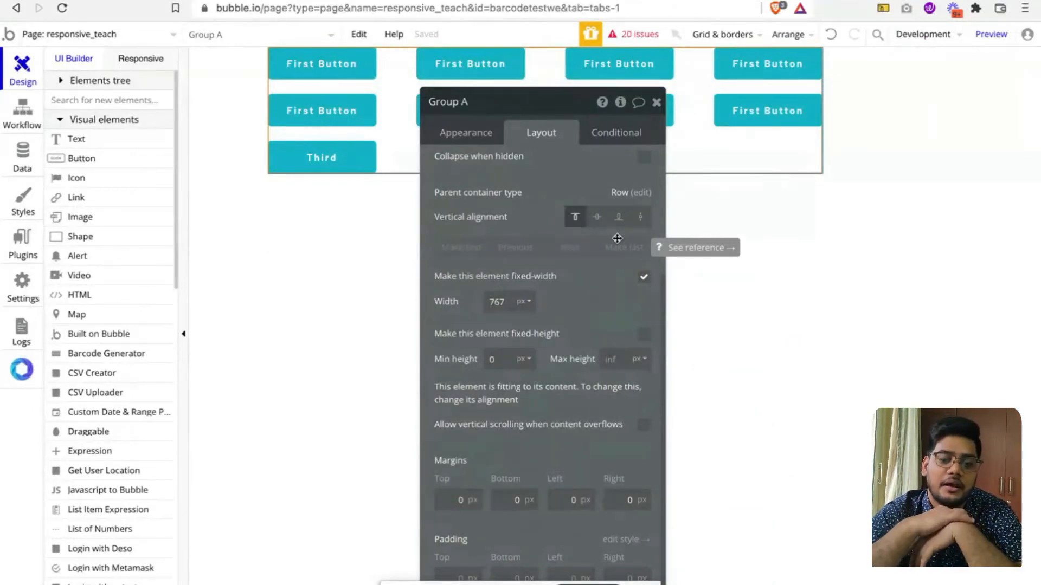
click(644, 336)
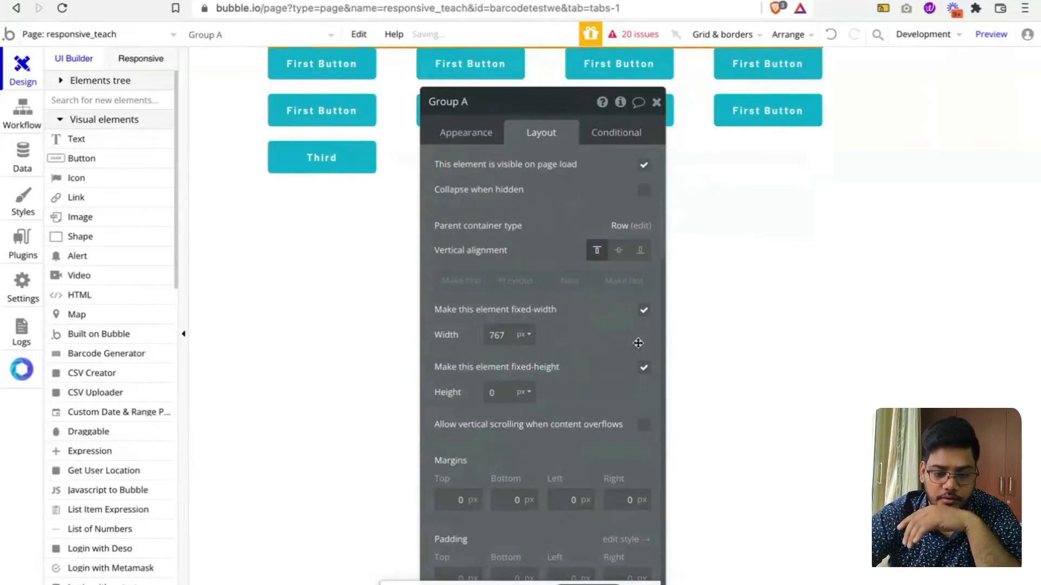
click(515, 396)
double_click(515, 396)
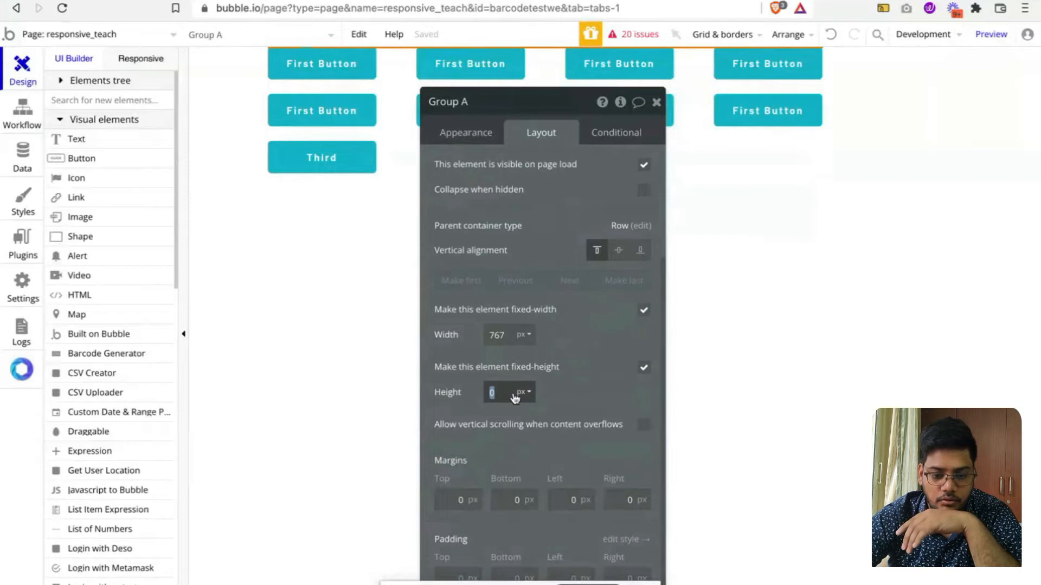
text(300)
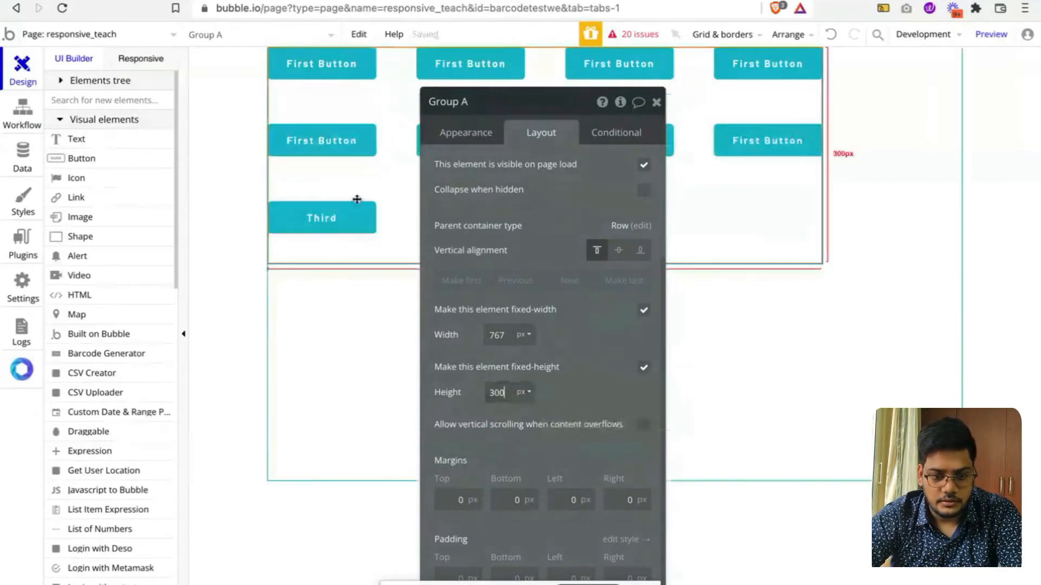
double_click(496, 394)
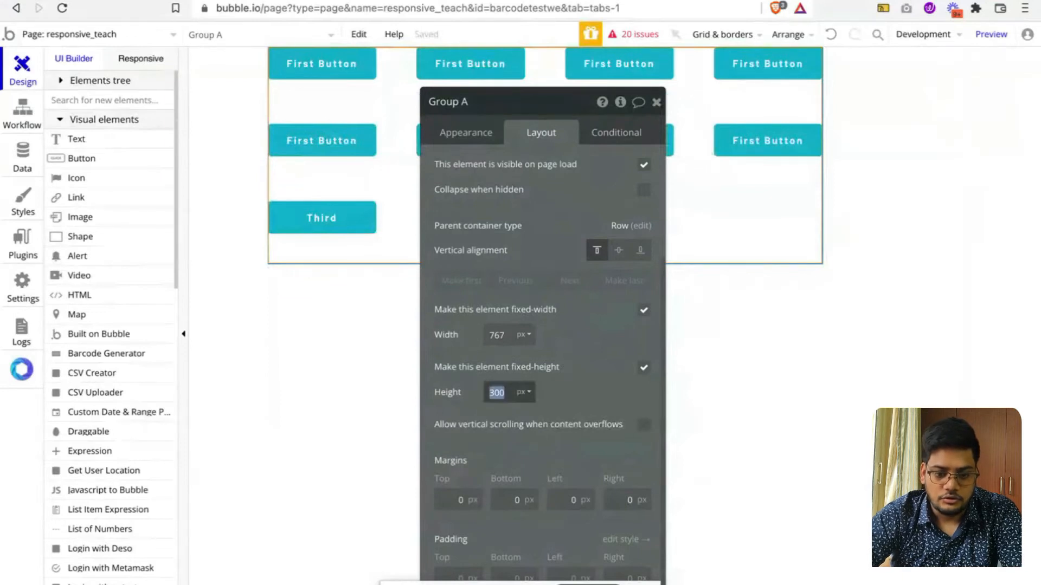
text(200)
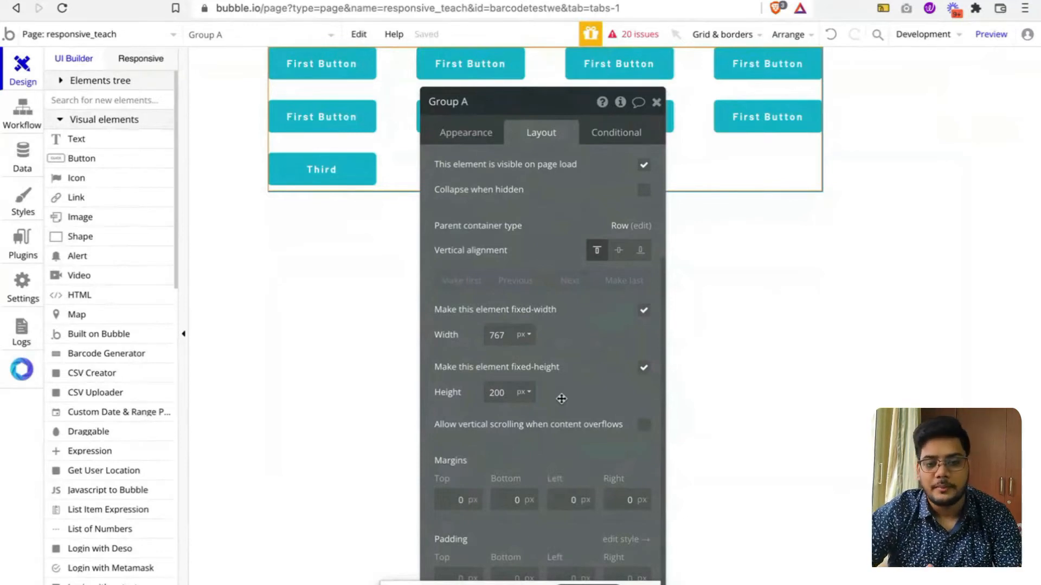
Step: Check the fixed-width Group A in the responsive view at page widths of 320, 768, 992 and 1200 px
click(22, 111)
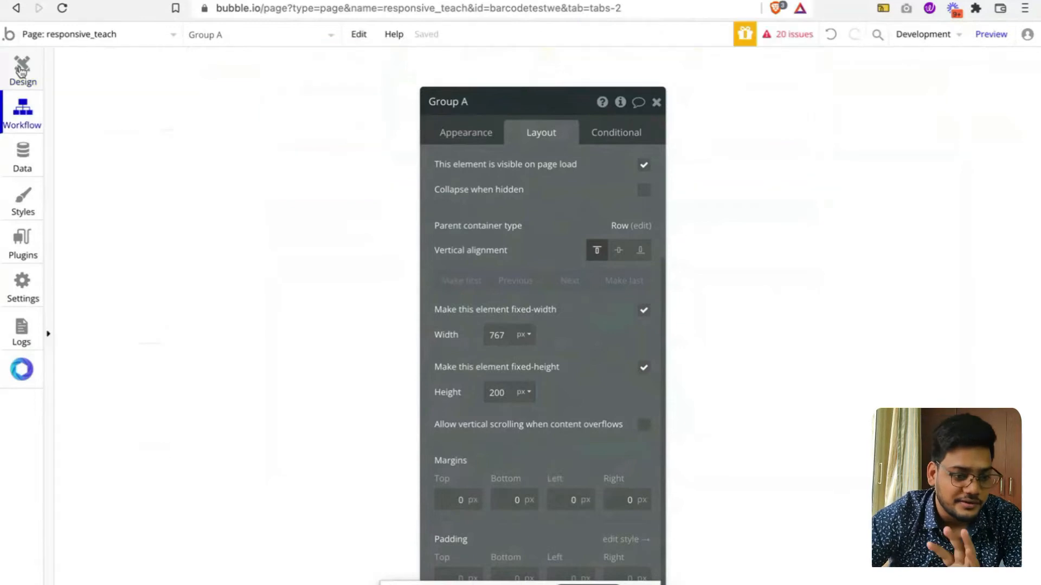
click(22, 68)
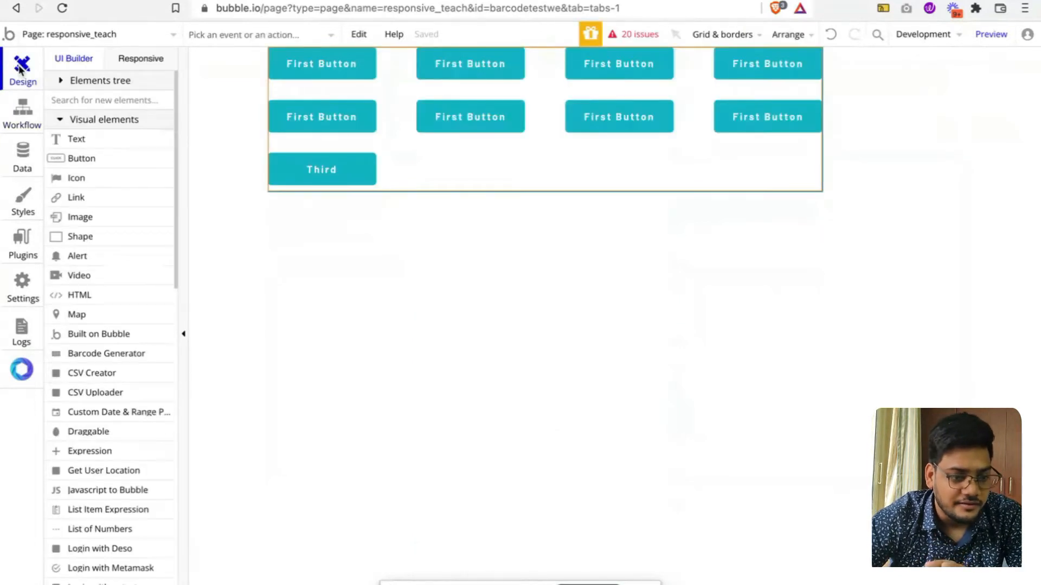
click(163, 61)
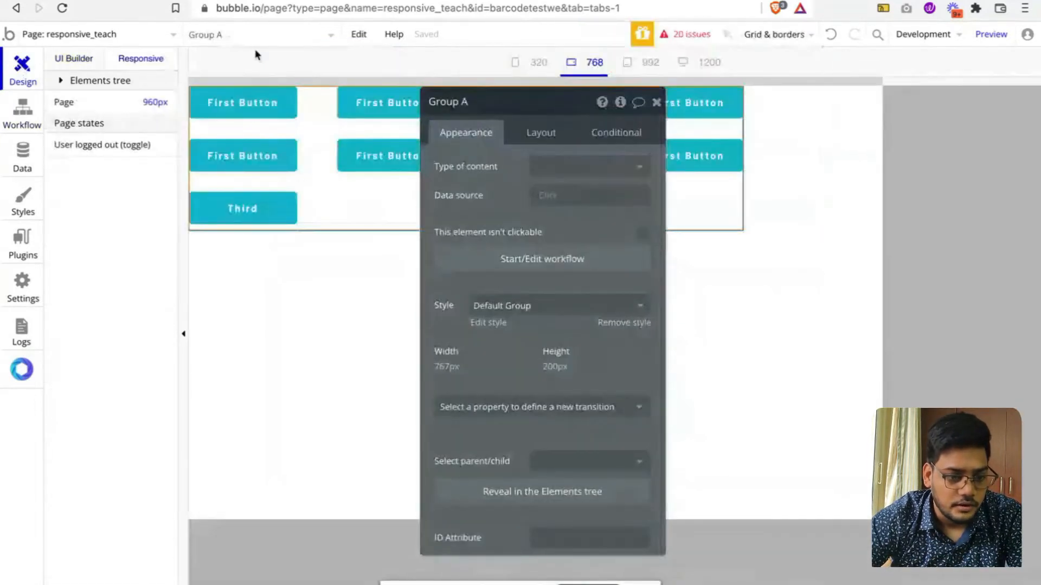
click(538, 63)
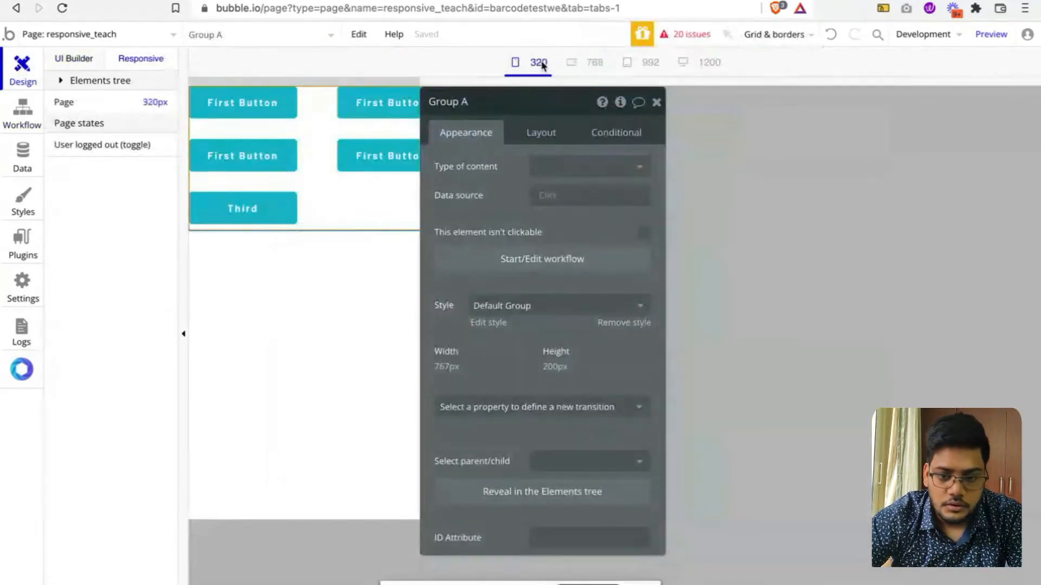
click(656, 102)
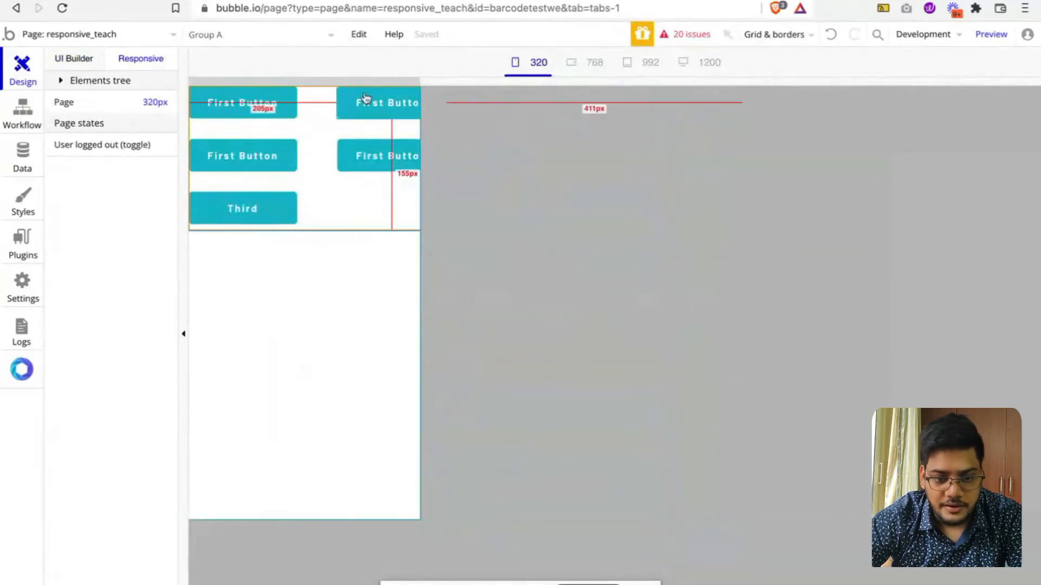
click(595, 62)
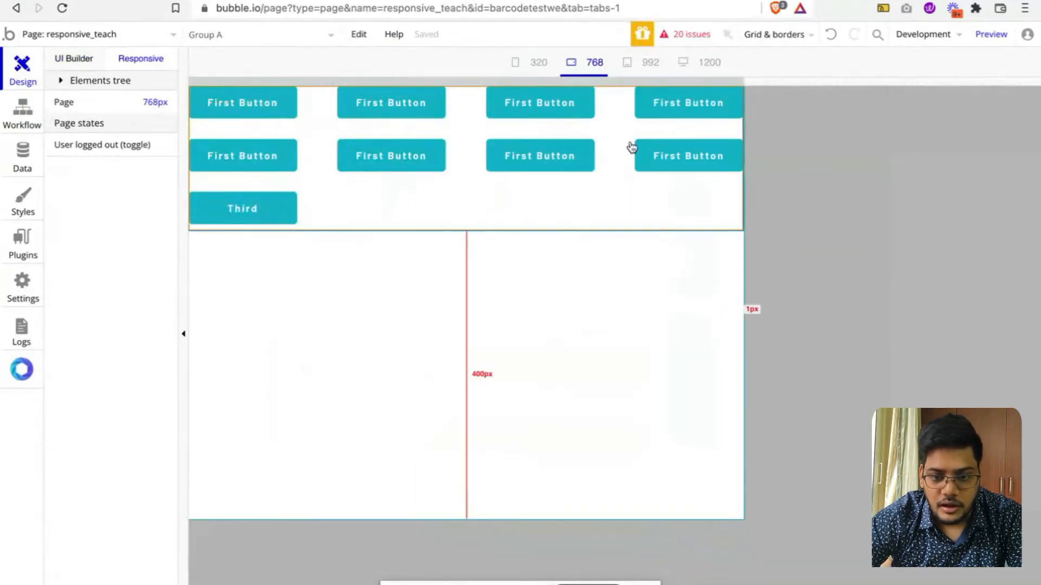
click(649, 63)
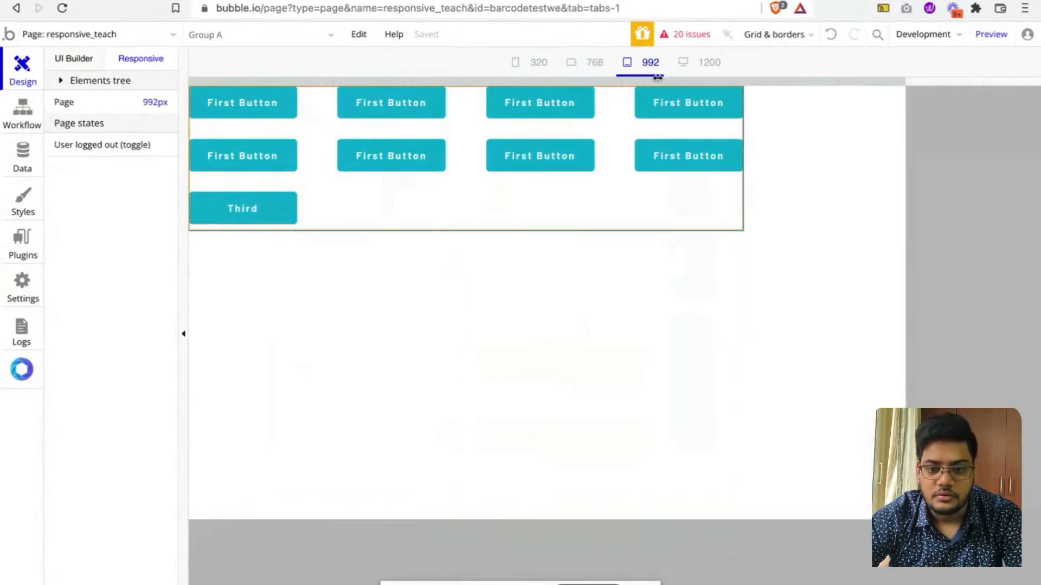
click(713, 62)
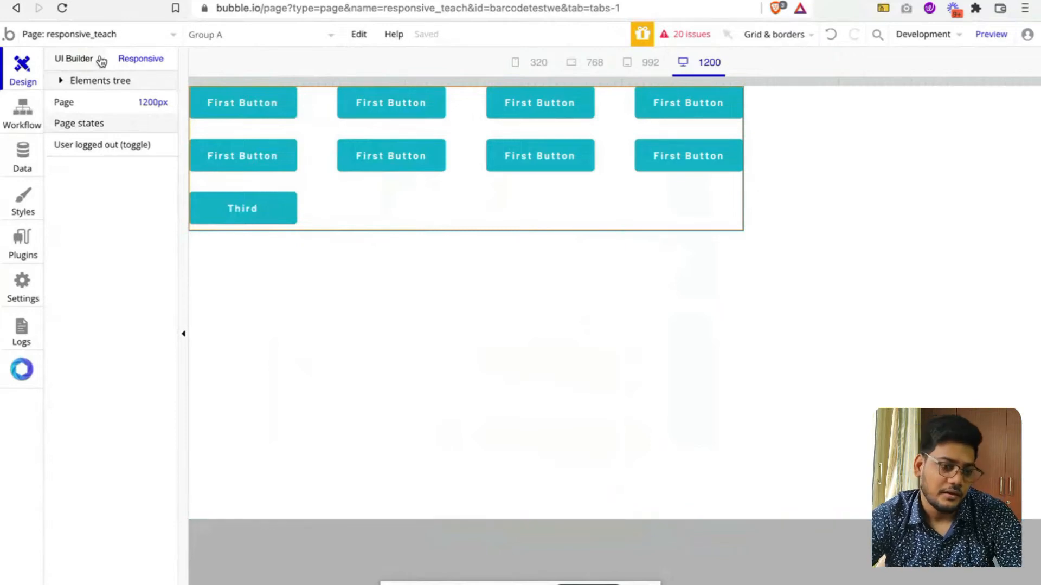
Step: Turn off fixed width for Group A and set its minimum width to 0 px
click(75, 58)
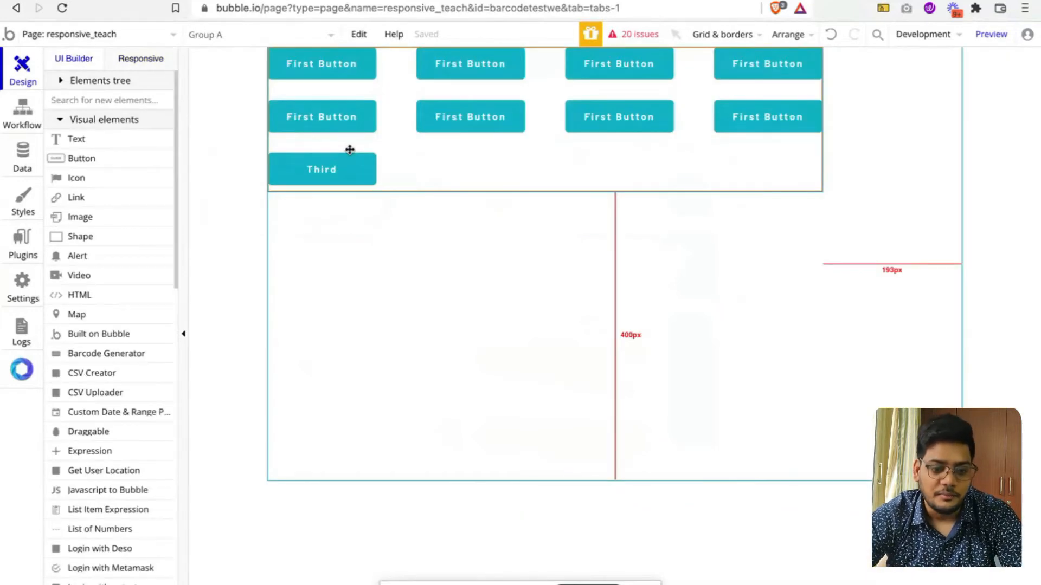
double_click(424, 156)
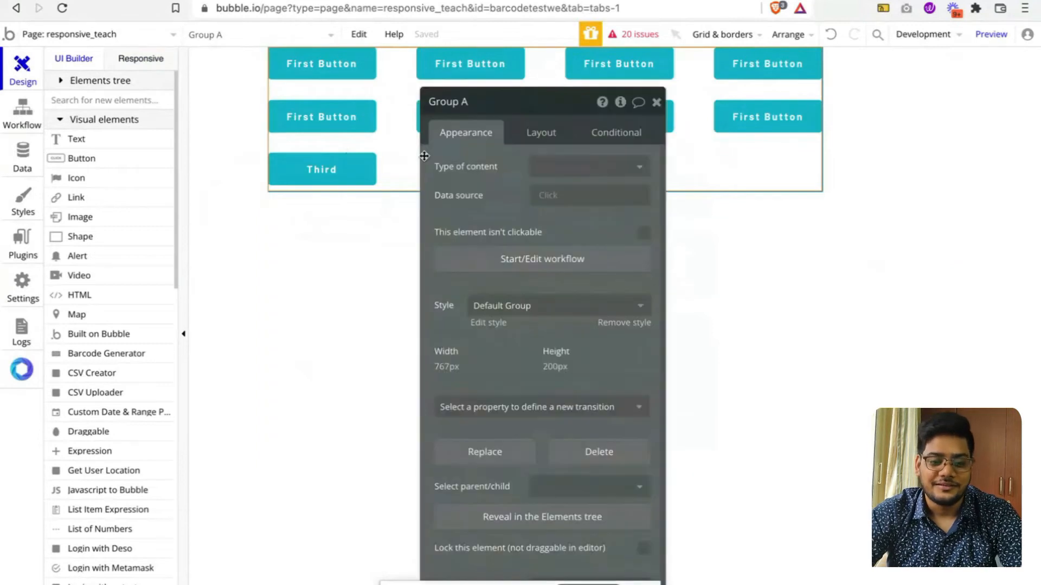
click(542, 135)
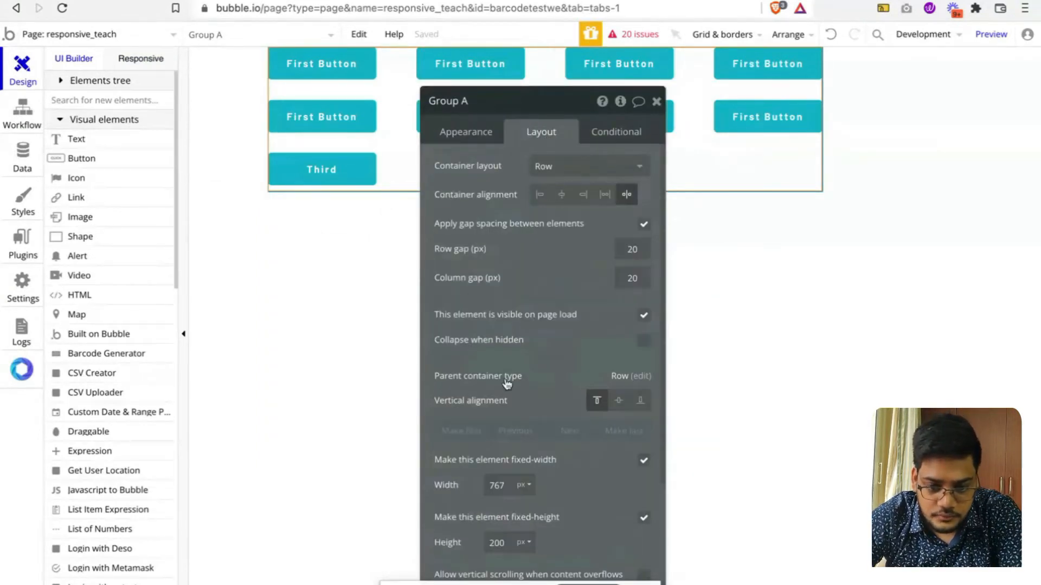
scroll(507, 404, down, 3)
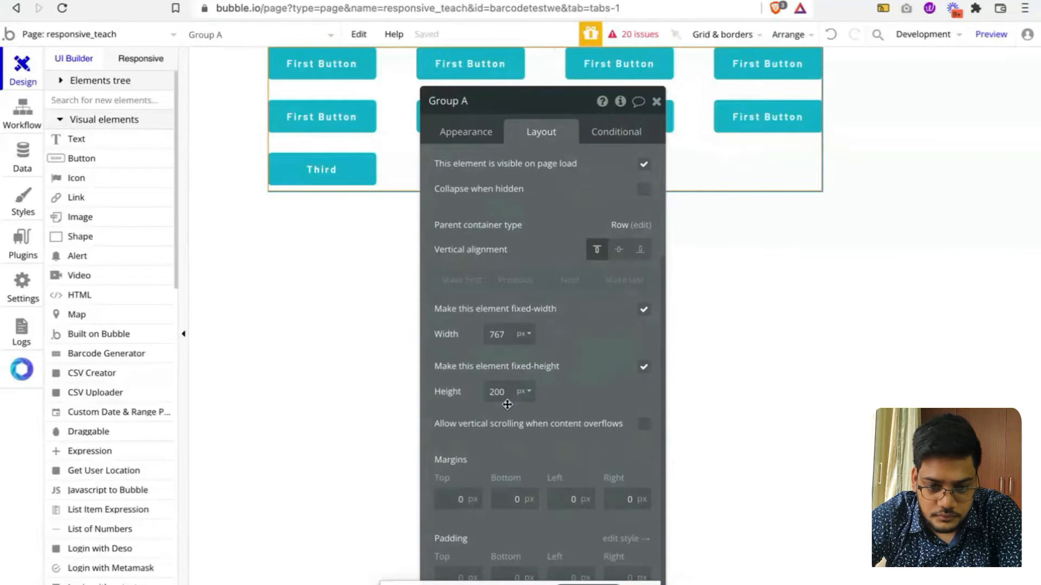
click(644, 310)
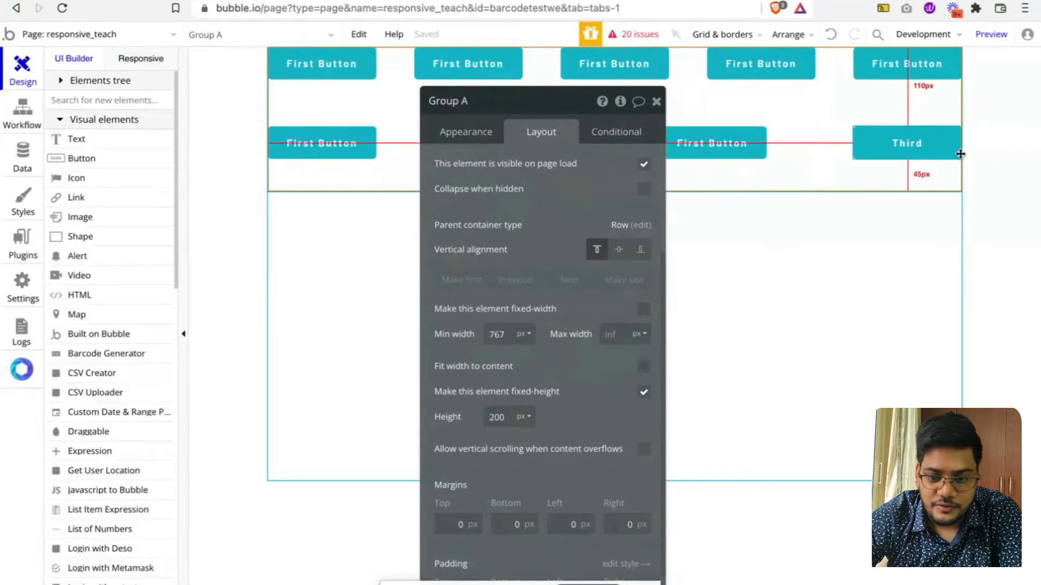
click(496, 333)
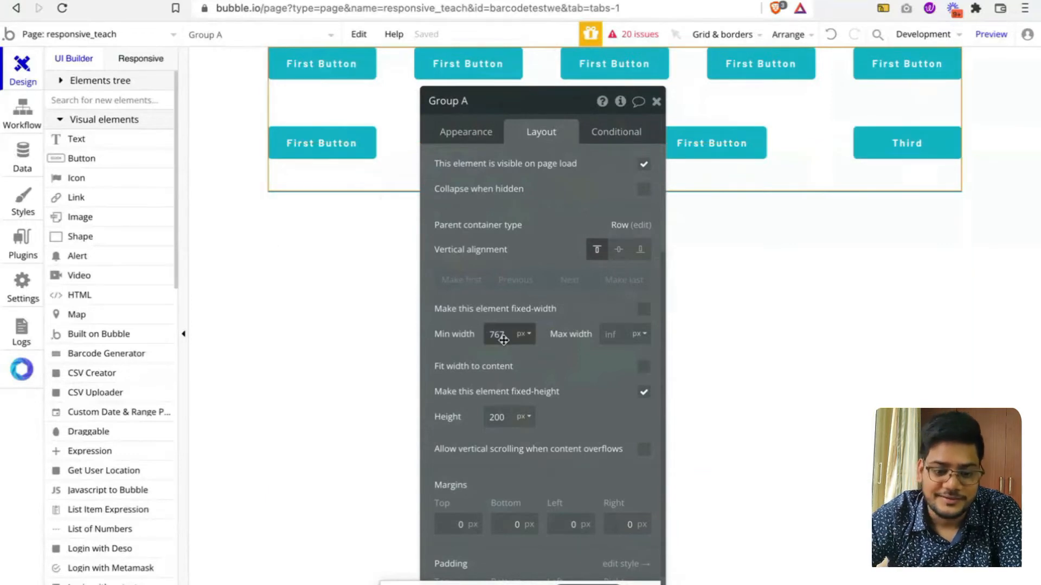
double_click(496, 332)
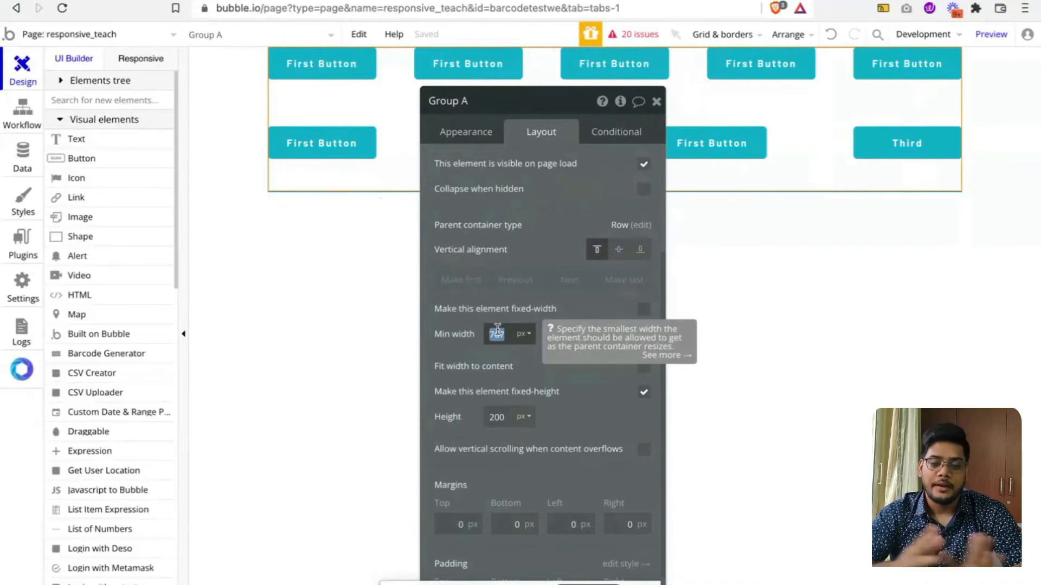
key(BackSpace)
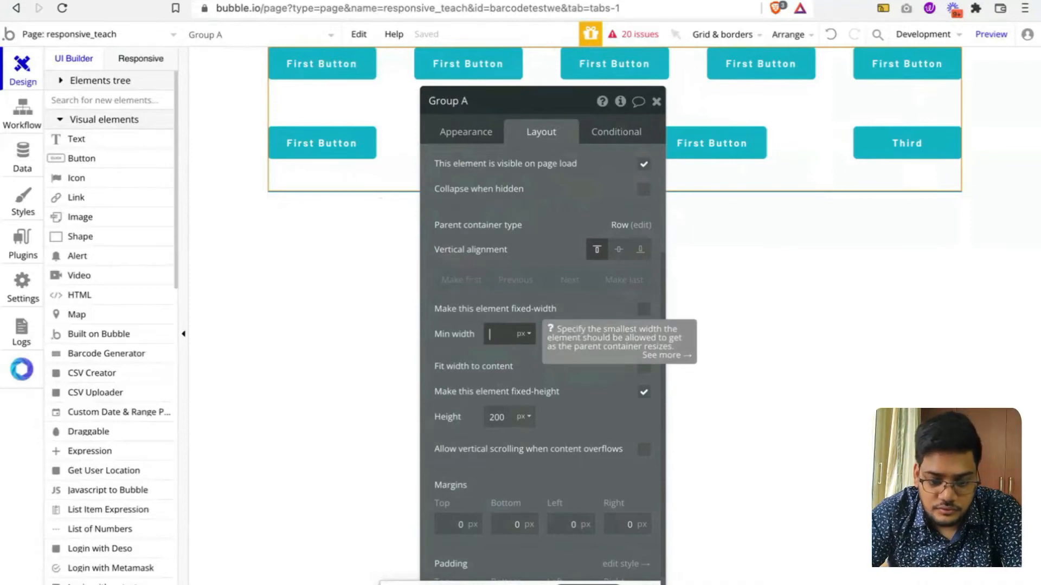
text(0)
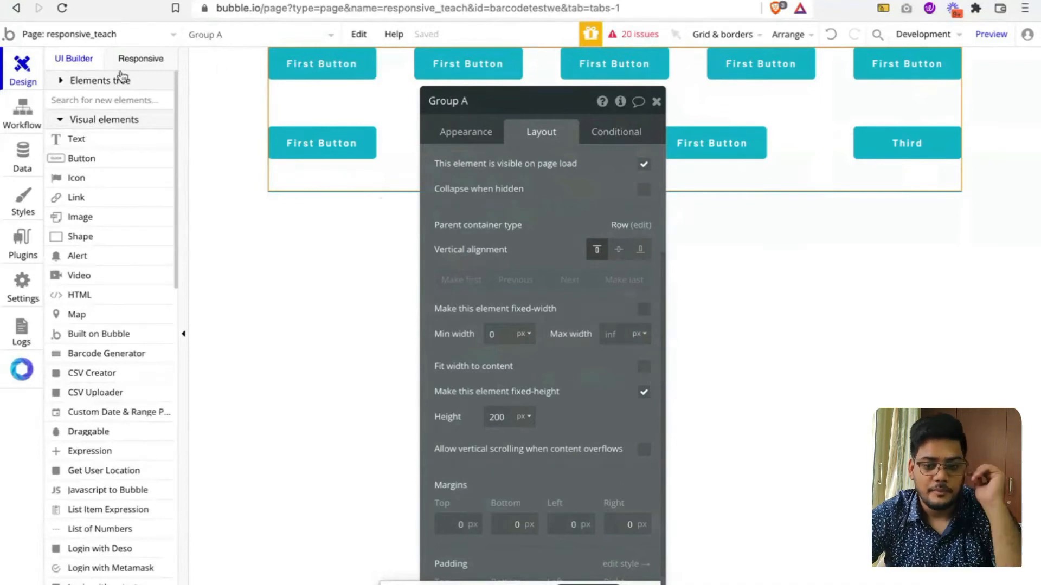
Step: Check how Group A's buttons wrap in the responsive view at page widths of 1200, 992, 768 and 320 px
click(133, 59)
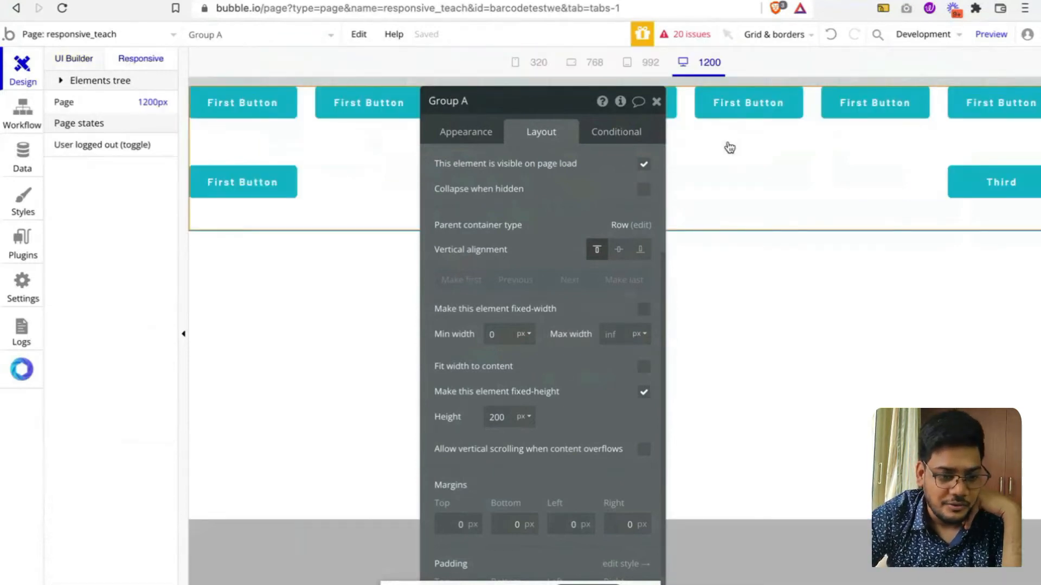
click(656, 101)
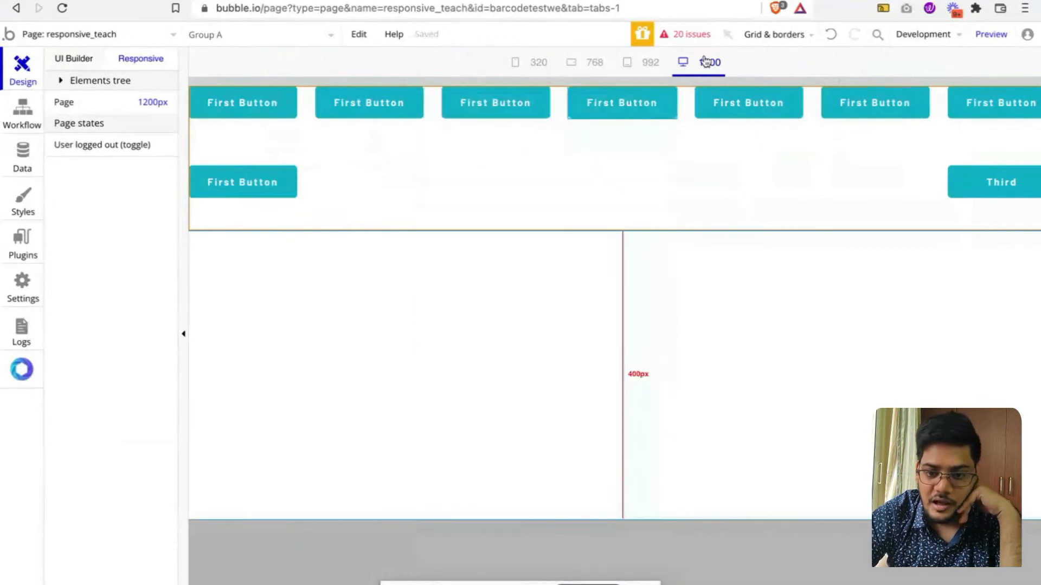
click(653, 65)
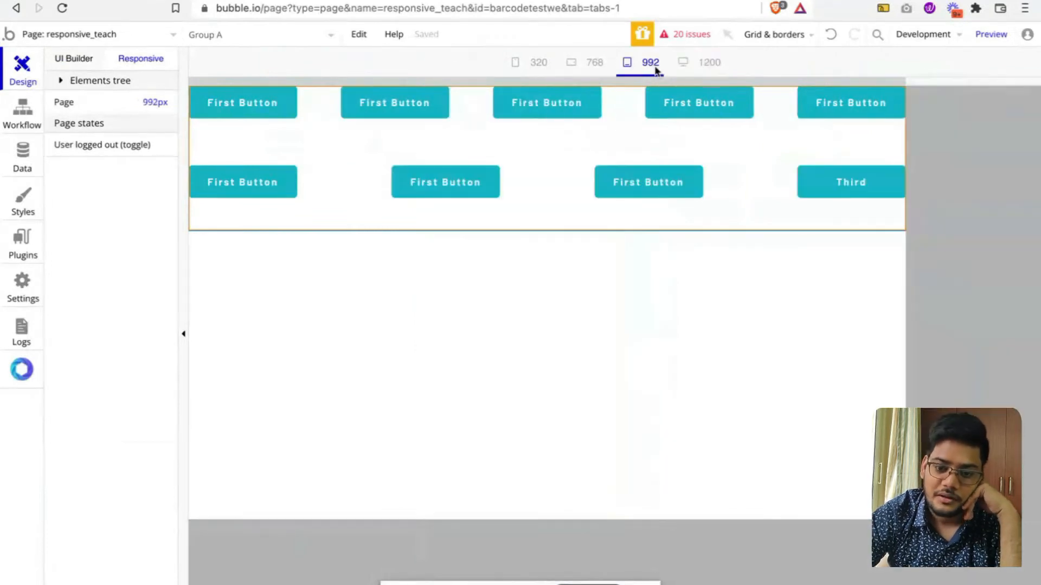
click(593, 63)
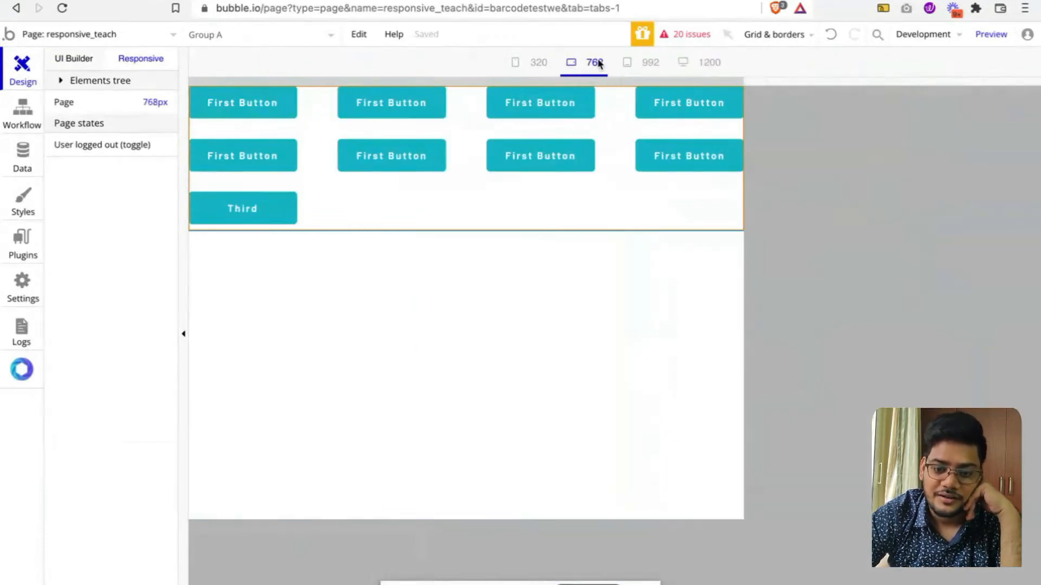
click(548, 66)
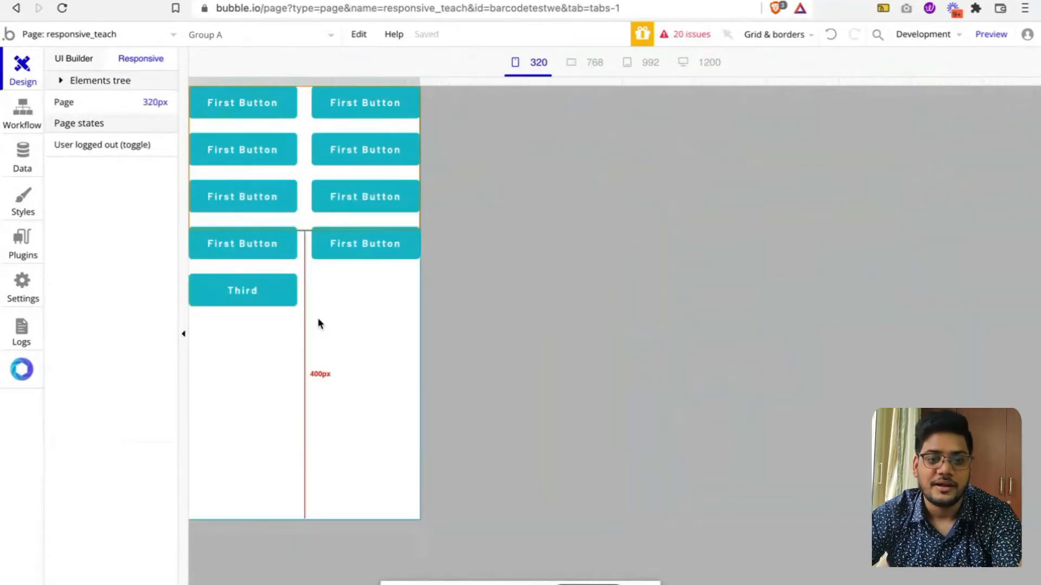
Step: Try fitting Group A's width to its content in the UI builder, and turn the option off again
click(75, 65)
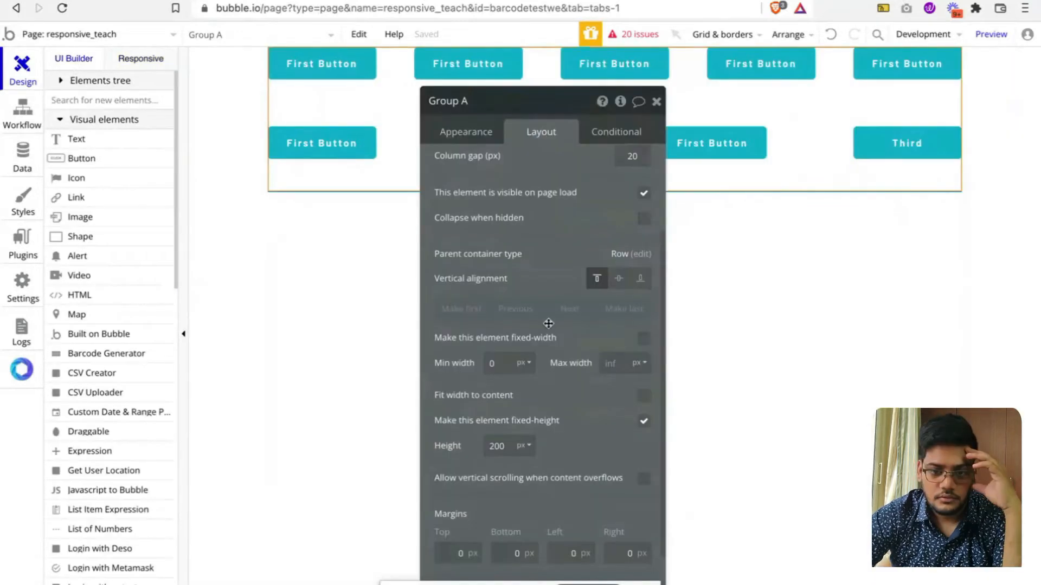
scroll(549, 324, down, 1)
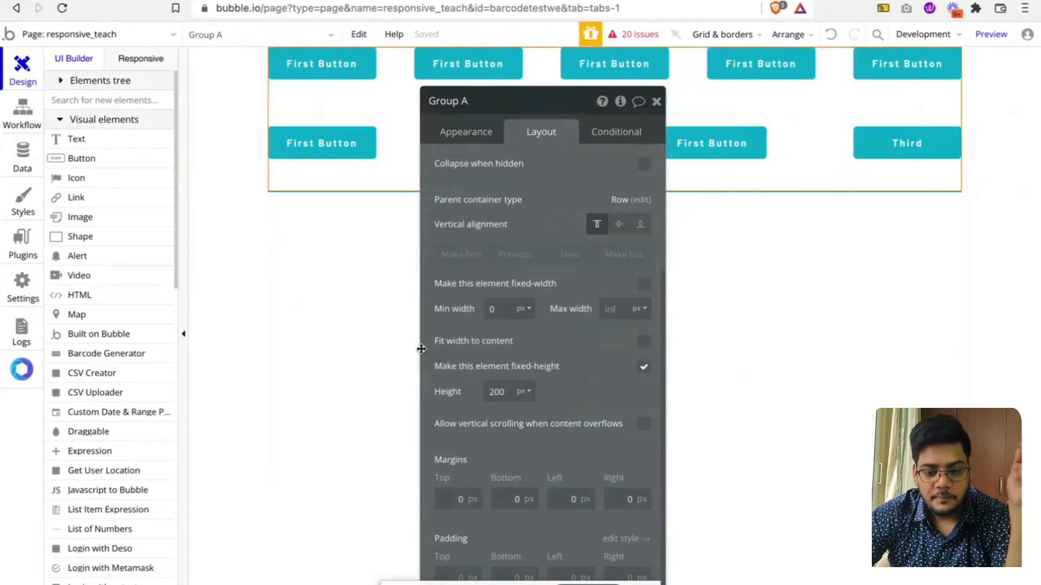
click(642, 343)
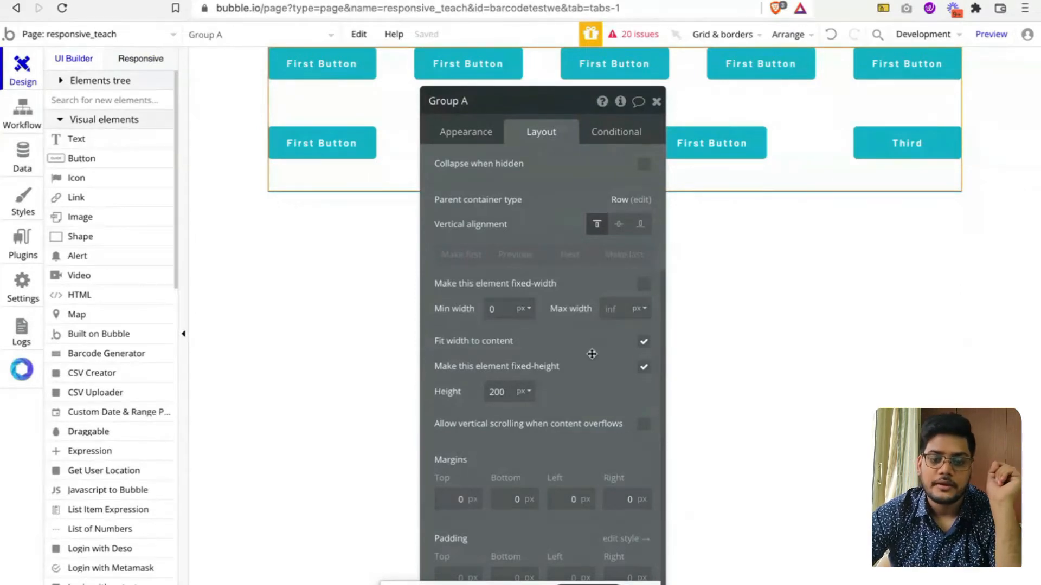
click(648, 342)
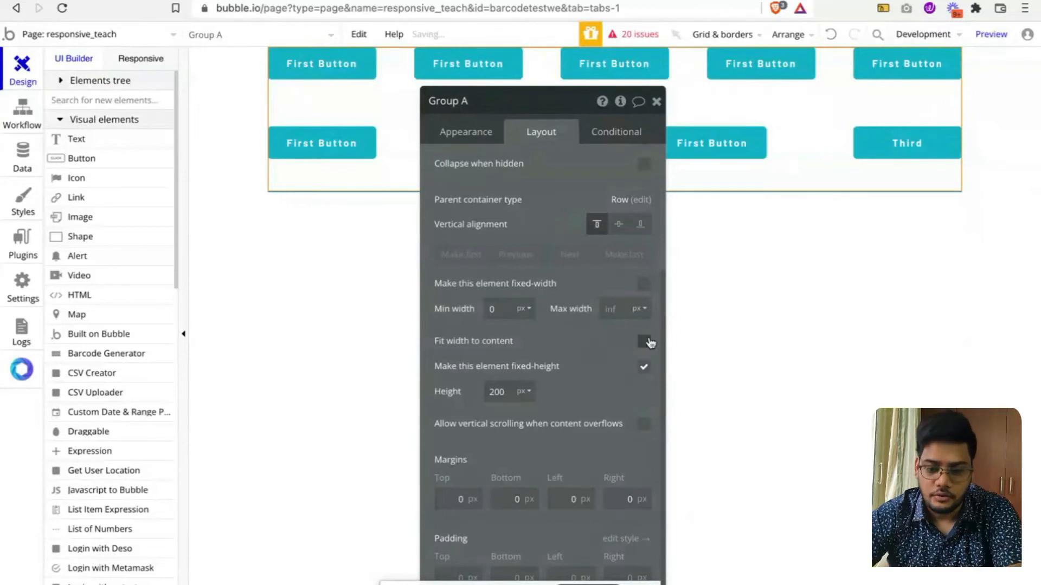
Step: Turn off fixed width for the first button in Group A and set its minimum width to 0 px
click(344, 76)
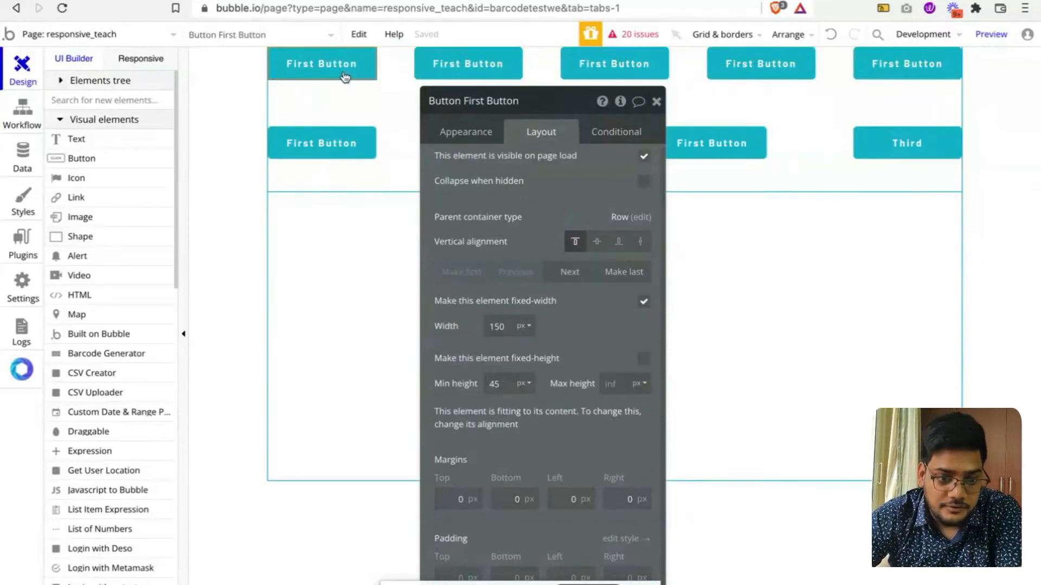
click(645, 304)
double_click(503, 300)
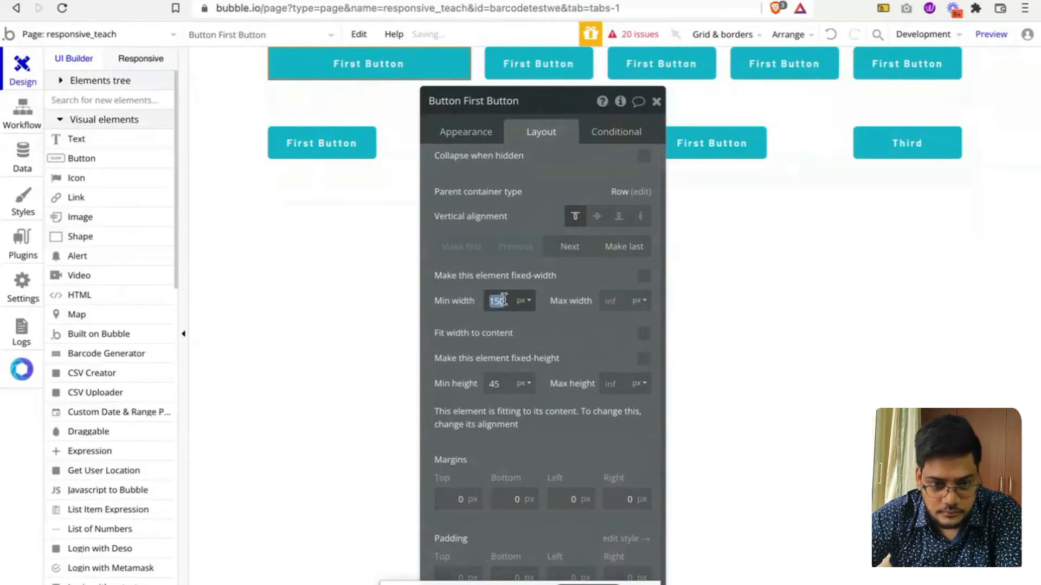
text(0)
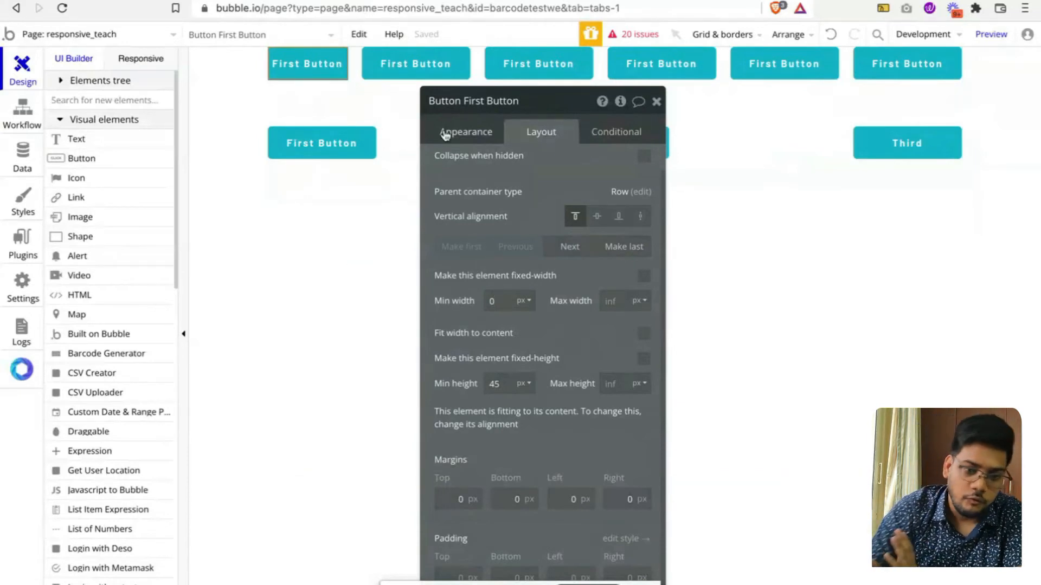
Step: Fit the first button's width to its content, toggling the option off and on to compare, and leave it enabled
click(644, 336)
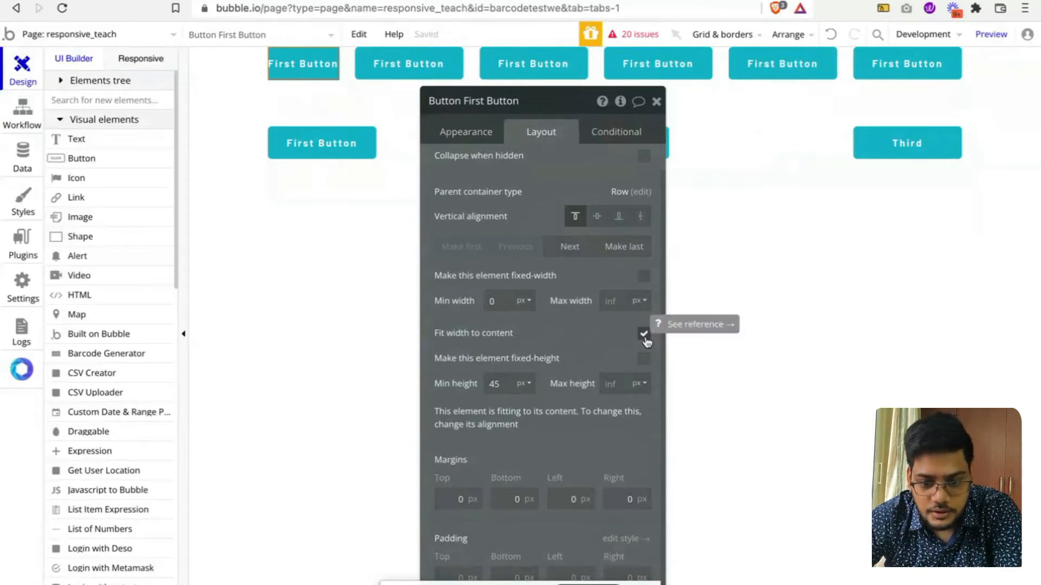
click(644, 335)
click(645, 337)
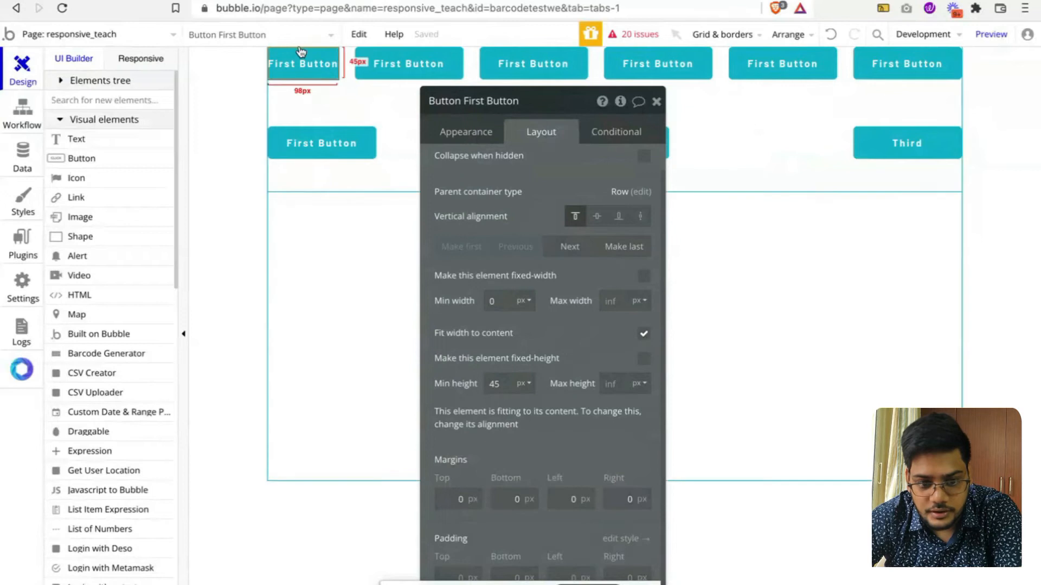
click(644, 337)
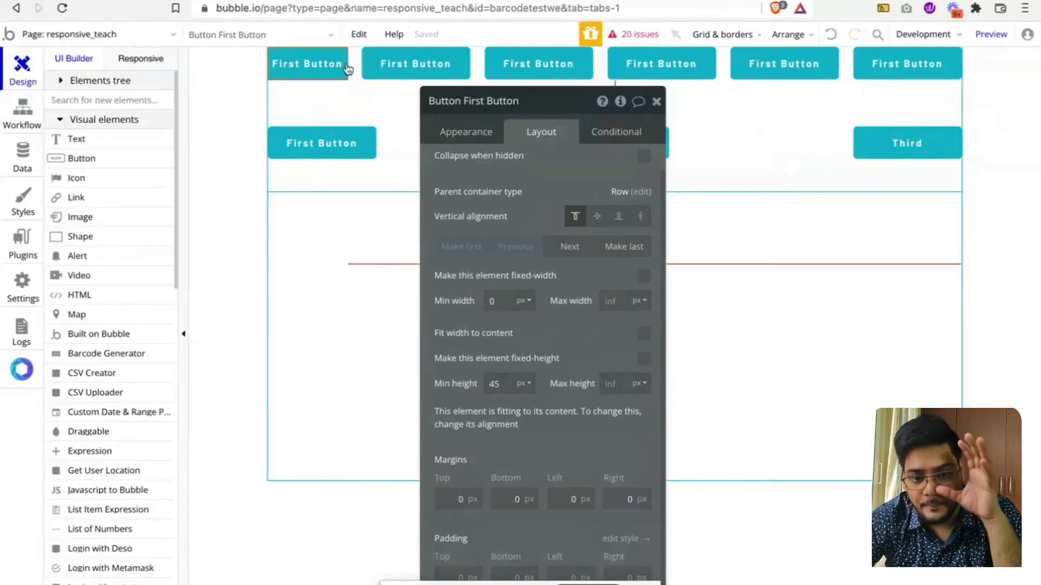
click(644, 333)
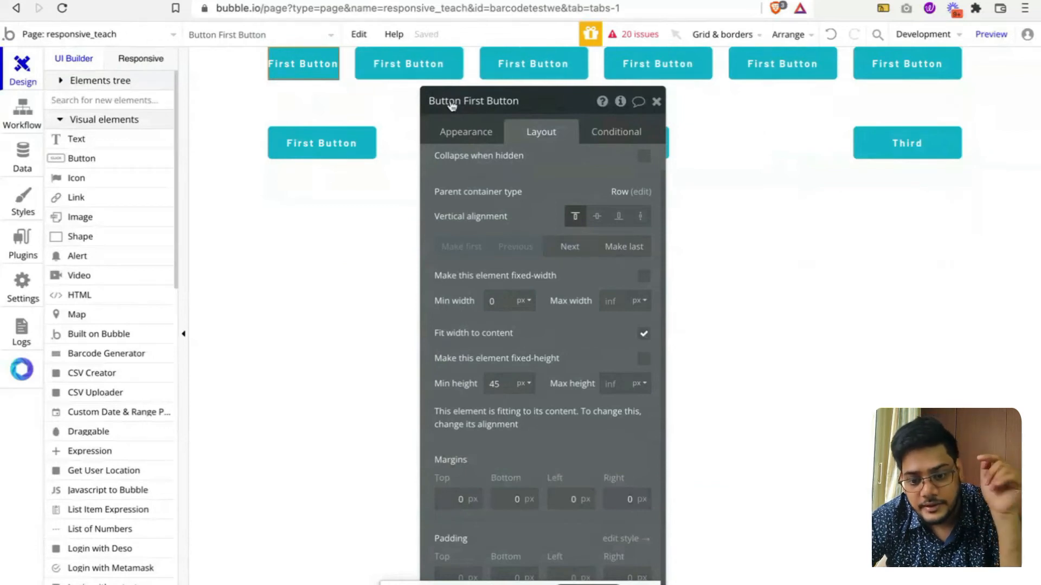
Step: Lengthen the first button's label to "First Button ,jsdahgkas kas dkfjsahkd fasjdfk" to test the fit-to-content width
click(475, 132)
scroll(558, 168, up, 1)
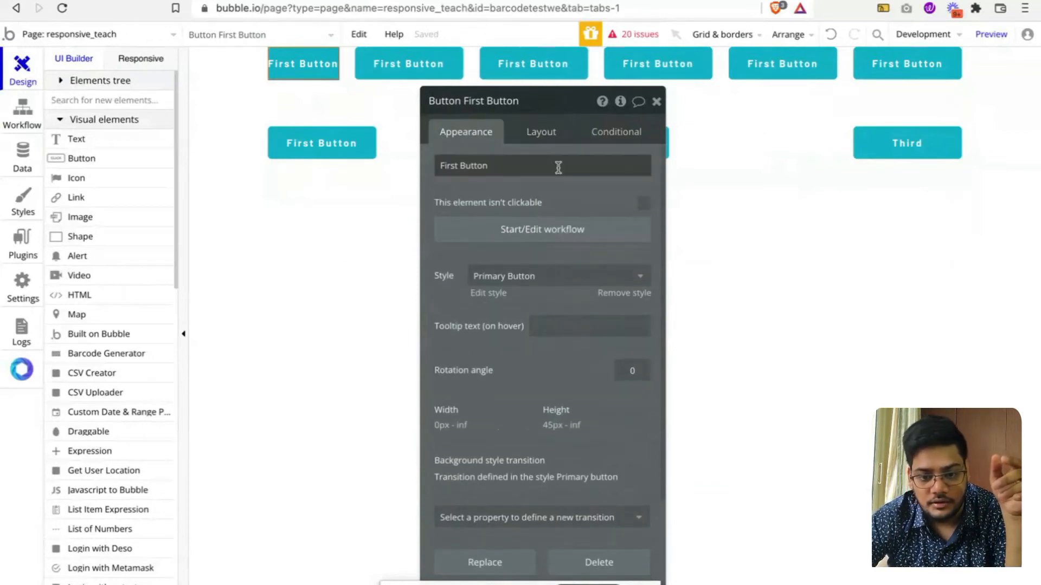
click(559, 168)
key(Right)
text(.jsdah)
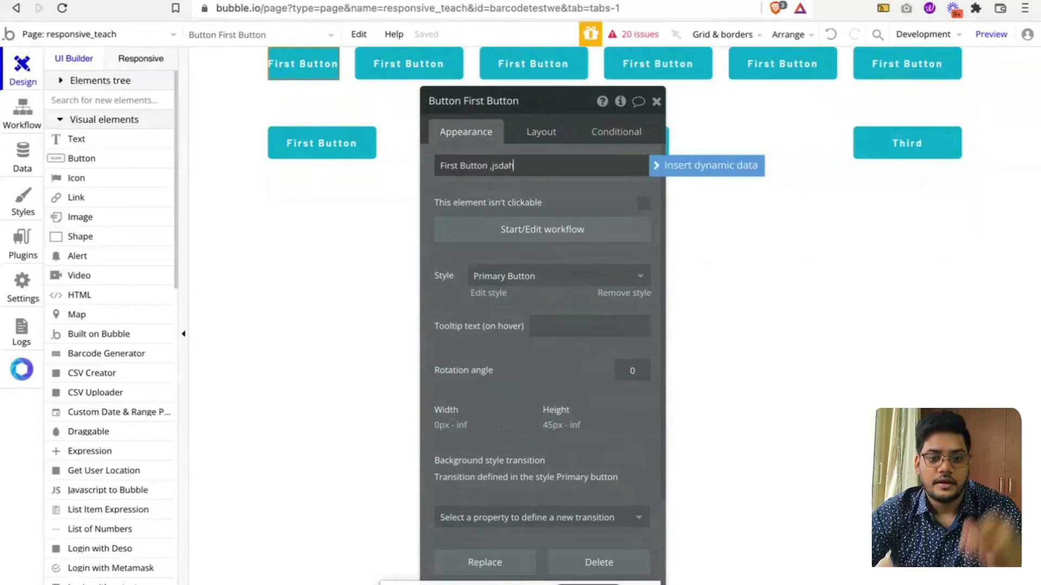
text(gkas kas dkfjsahkd fasjdfk)
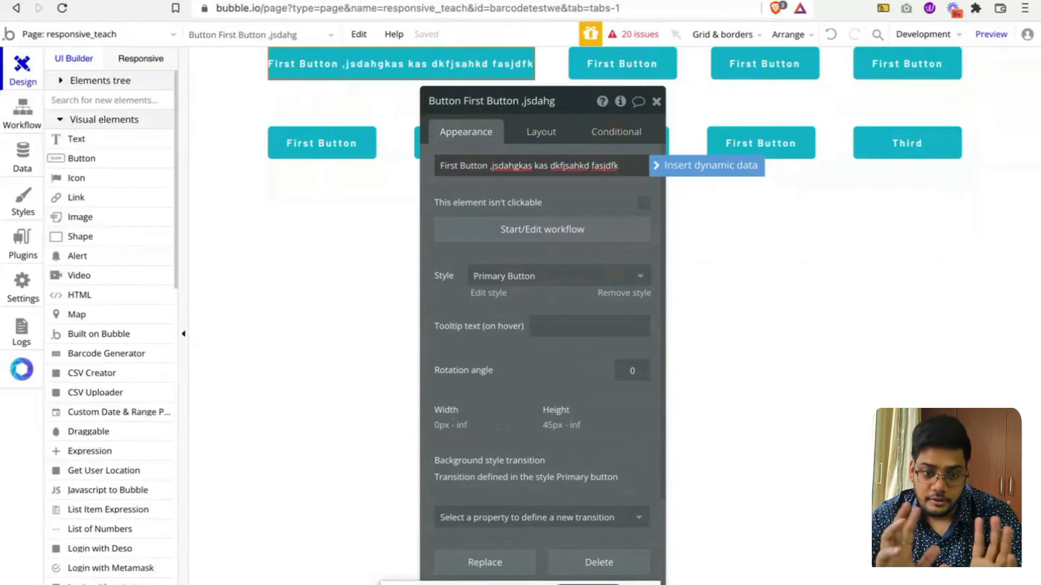
Step: Check the long-labelled first button in the responsive view at page widths of 320, 768 and 992 px
click(136, 63)
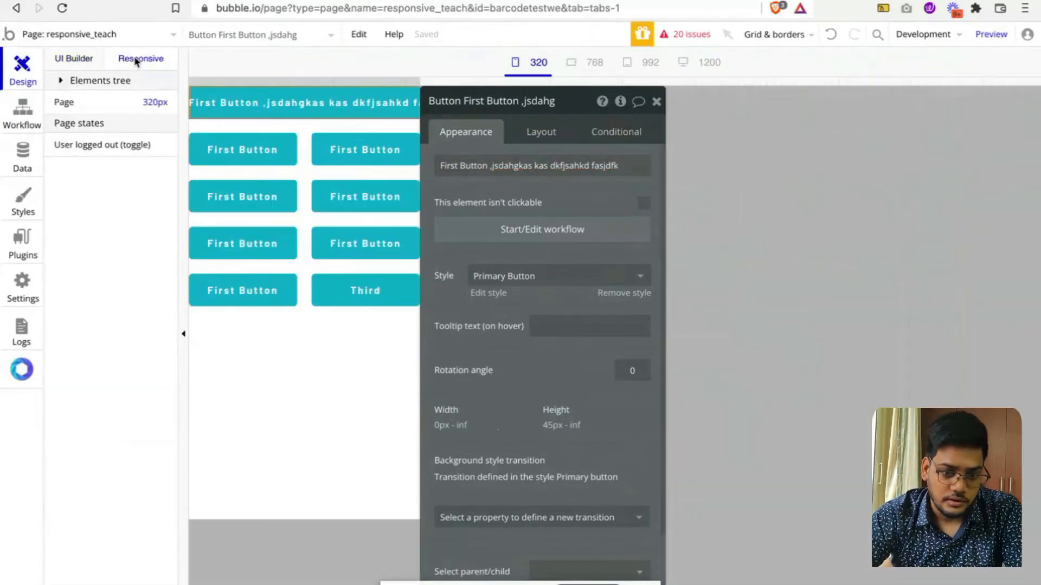
drag(599, 111, 662, 189)
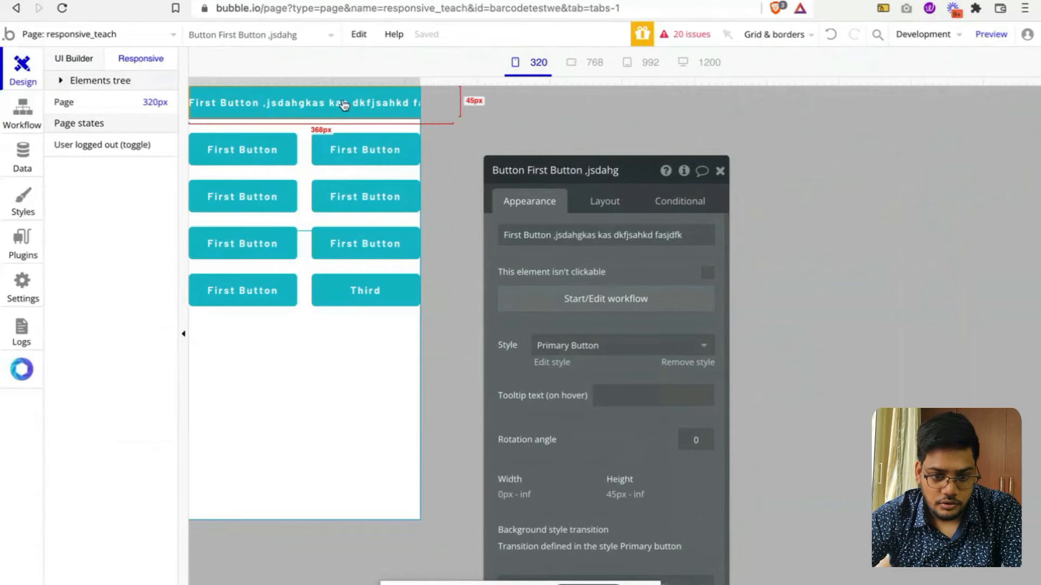
click(596, 65)
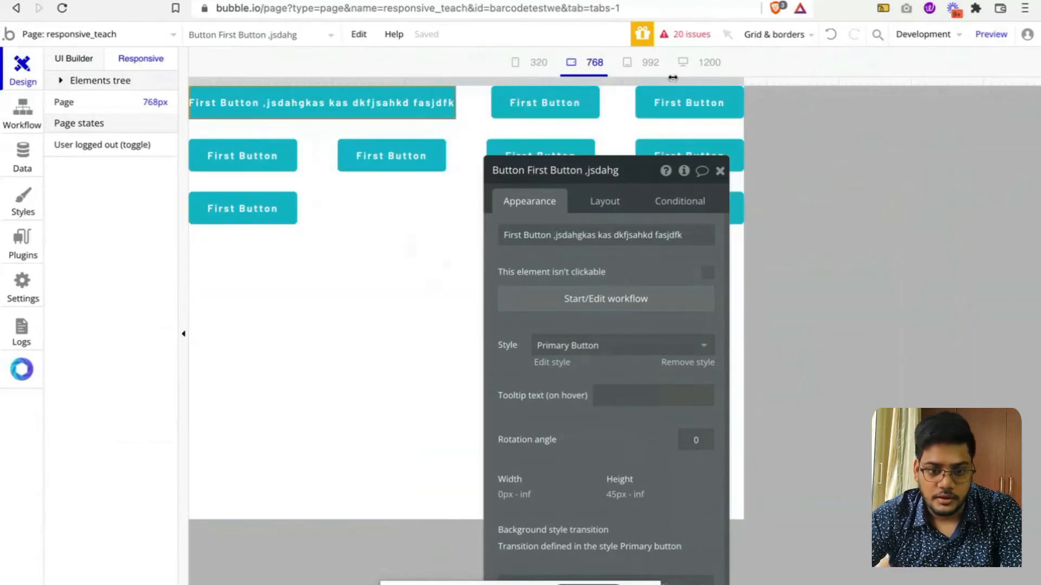
click(653, 66)
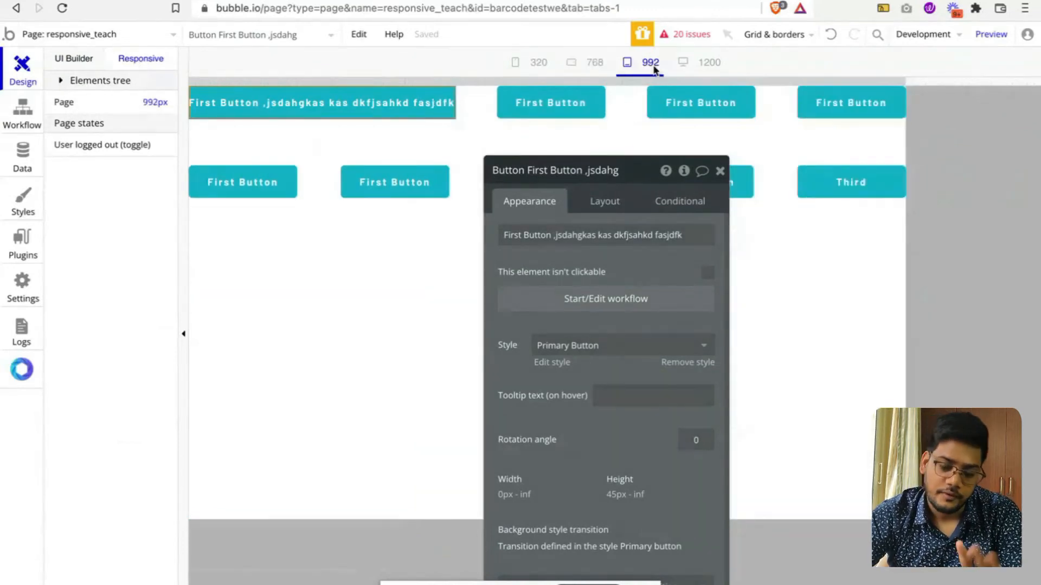
Step: Return to the UI builder and replace the first button's label with "First button"
click(73, 58)
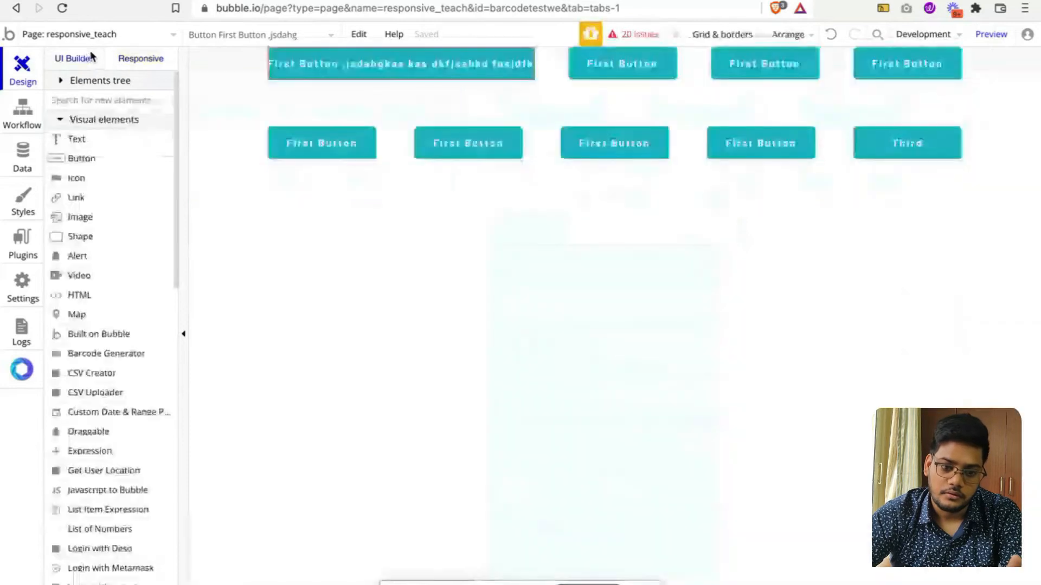
double_click(360, 68)
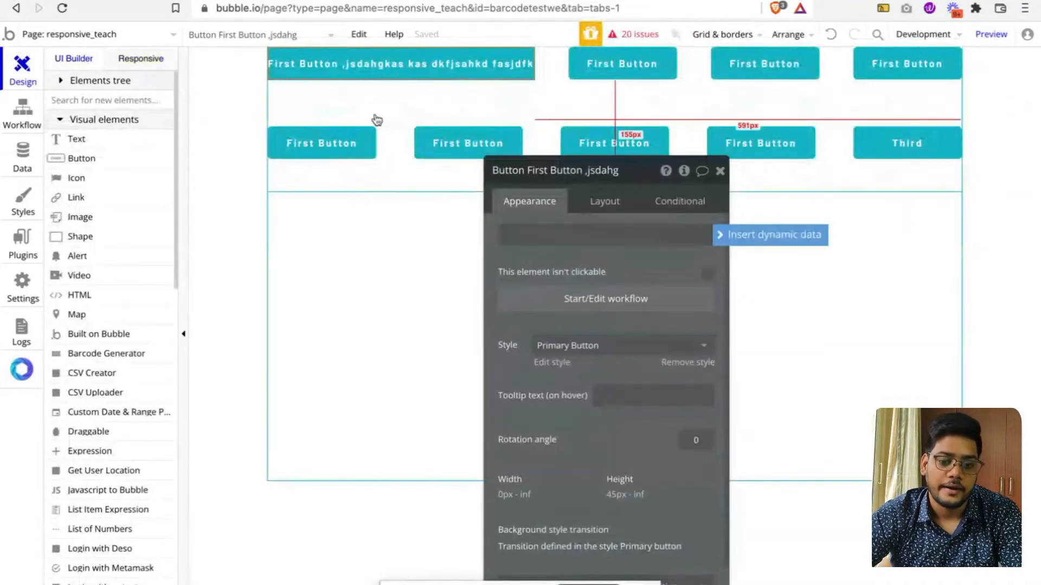
triple_click(575, 236)
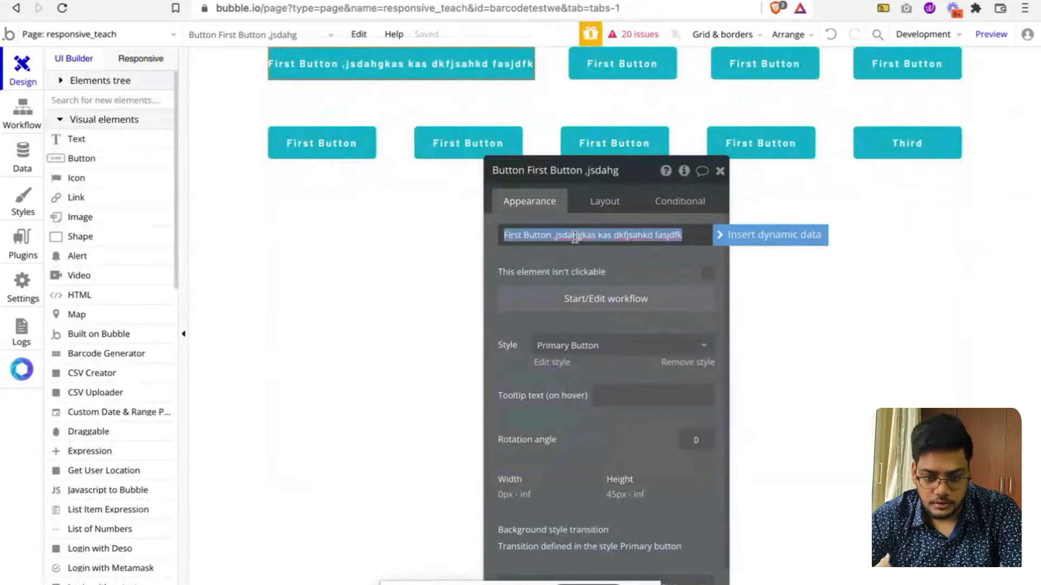
text(First button)
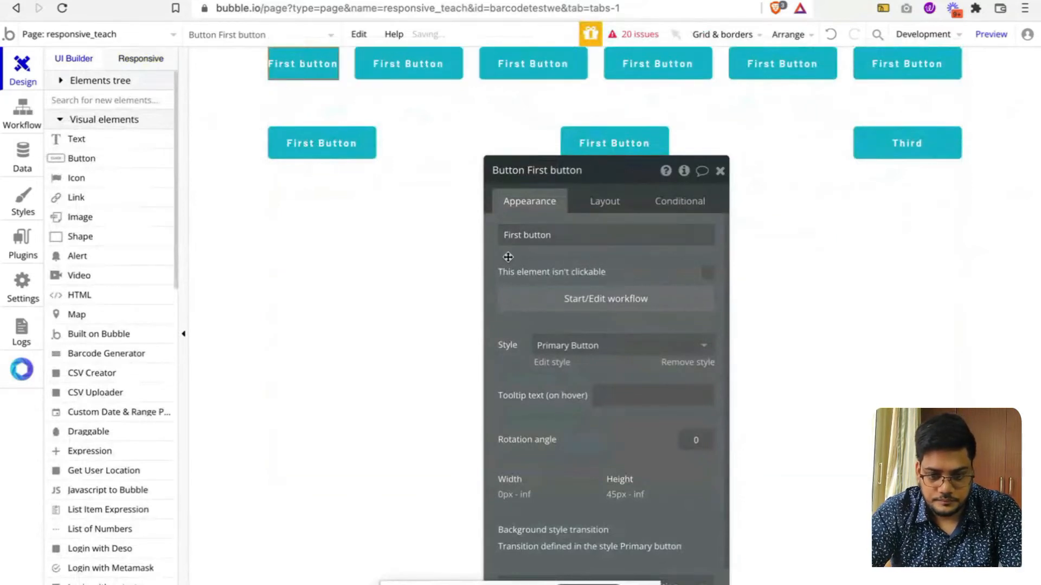
Step: Turn off fixed height for Group A and set its minimum height to 0 px
click(409, 116)
drag(594, 204, 583, 116)
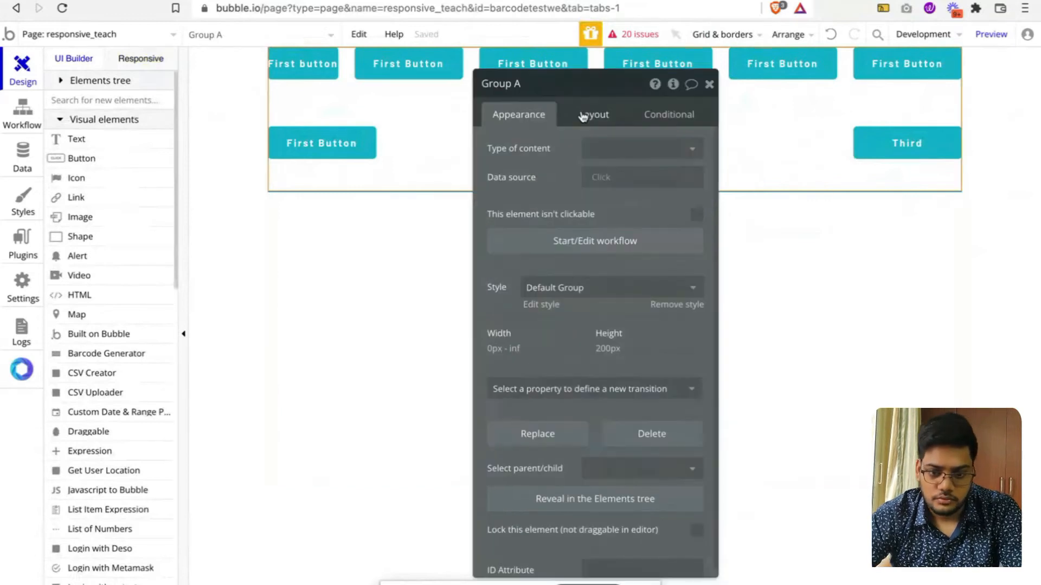
click(583, 116)
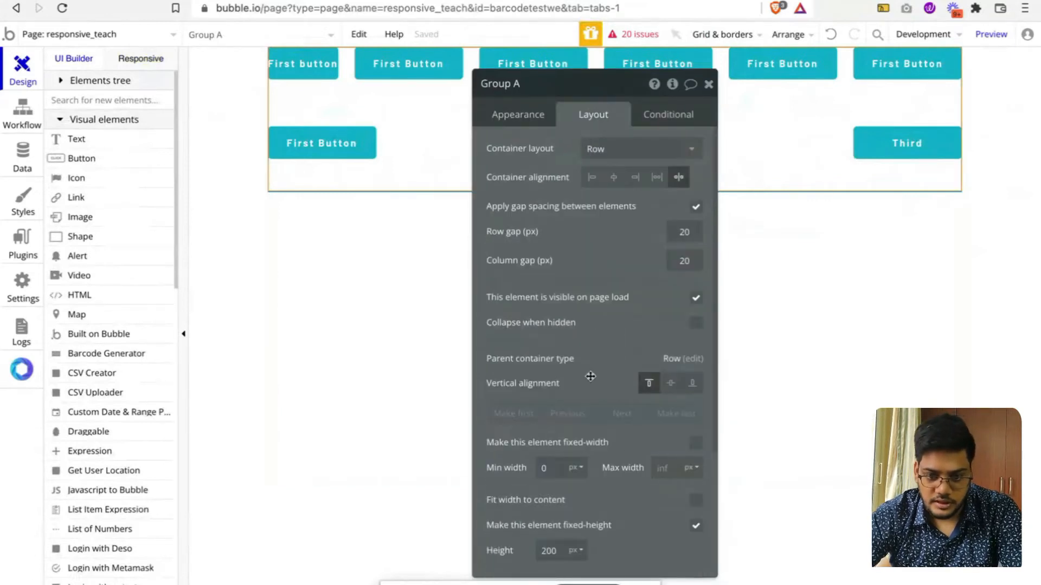
scroll(590, 380, down, 1)
scroll(590, 389, down, 3)
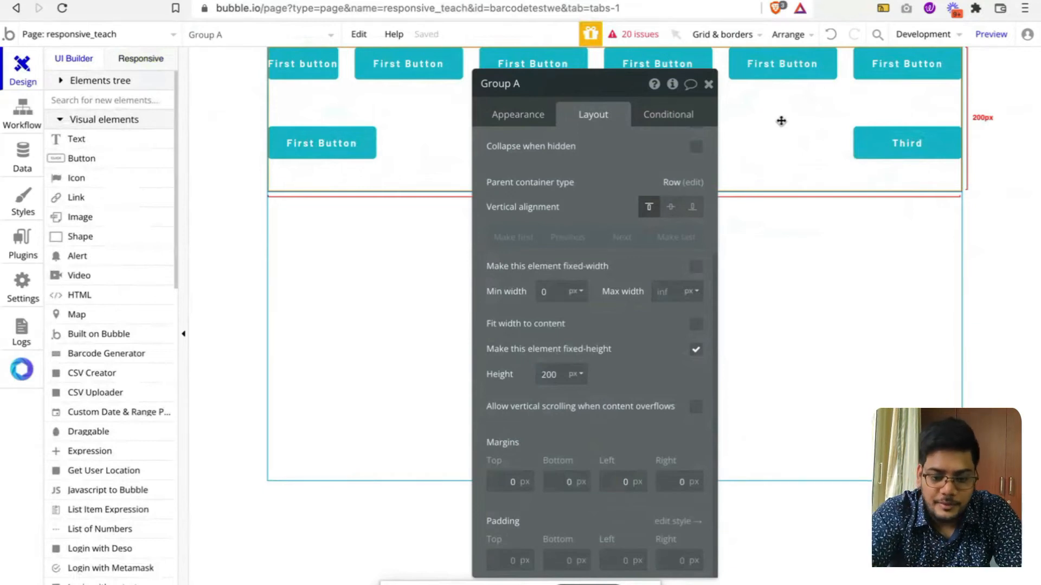
click(696, 350)
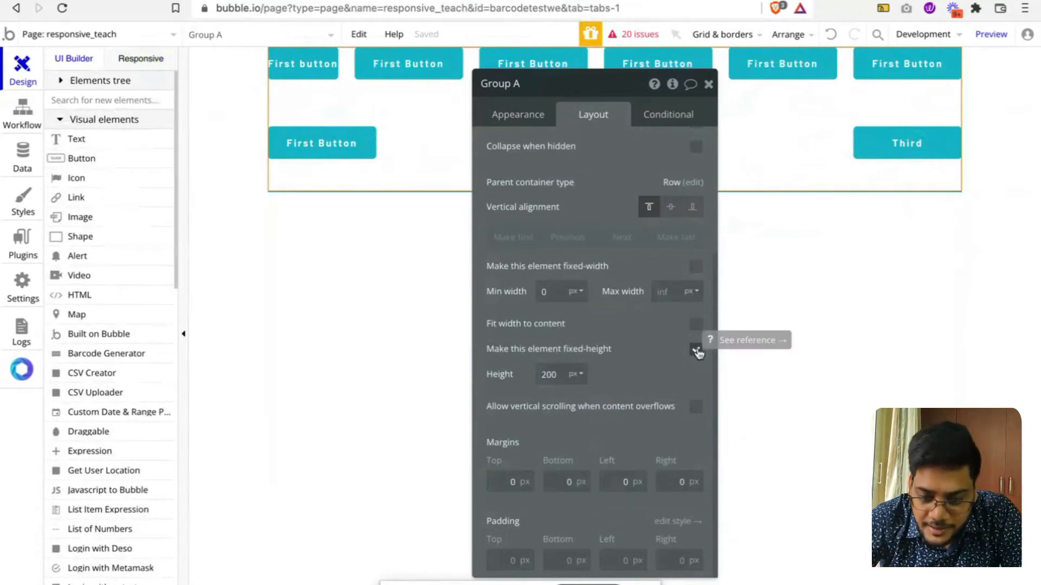
click(696, 350)
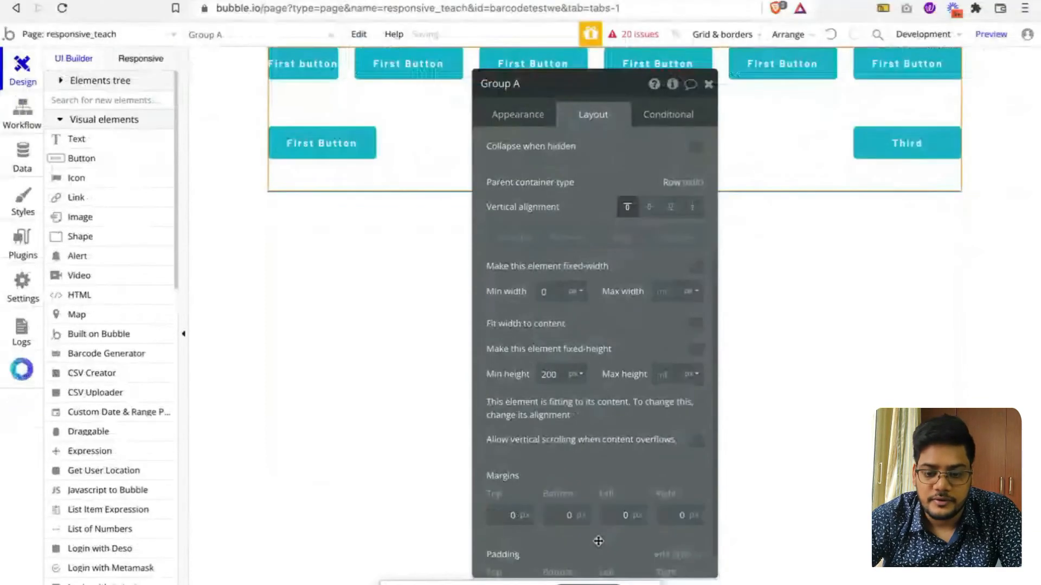
scroll(631, 340, down, 1)
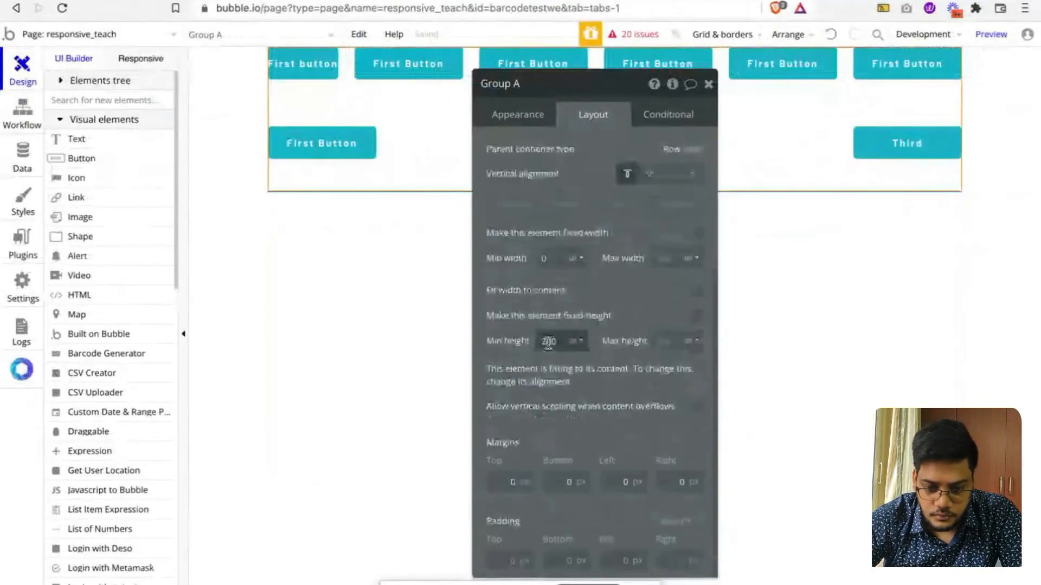
double_click(549, 342)
text(0)
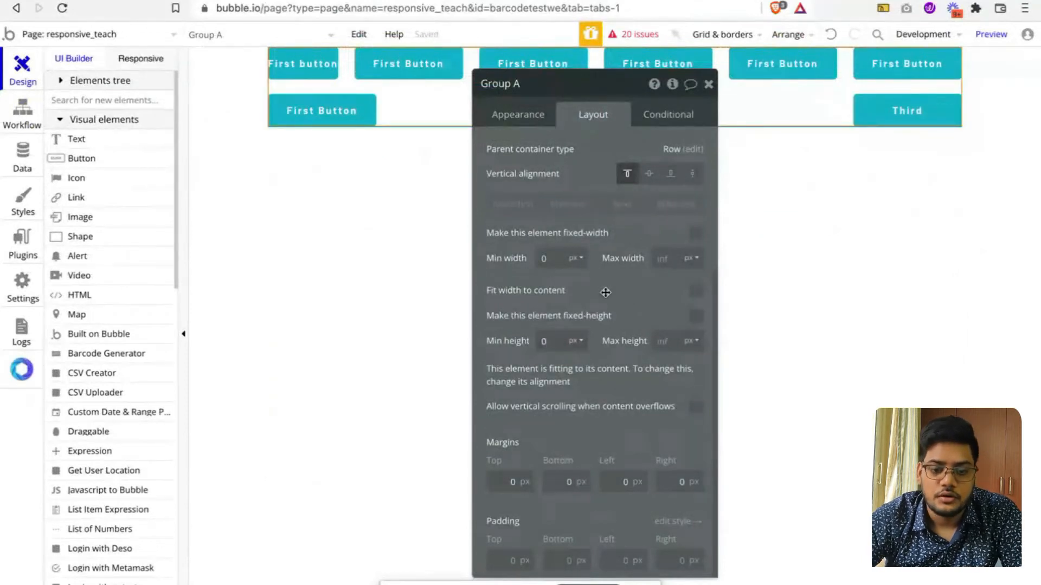
Step: Review Group A's layout settings and check its height in the responsive view at page widths of 992, 320 and 768 px
drag(671, 291, 830, 294)
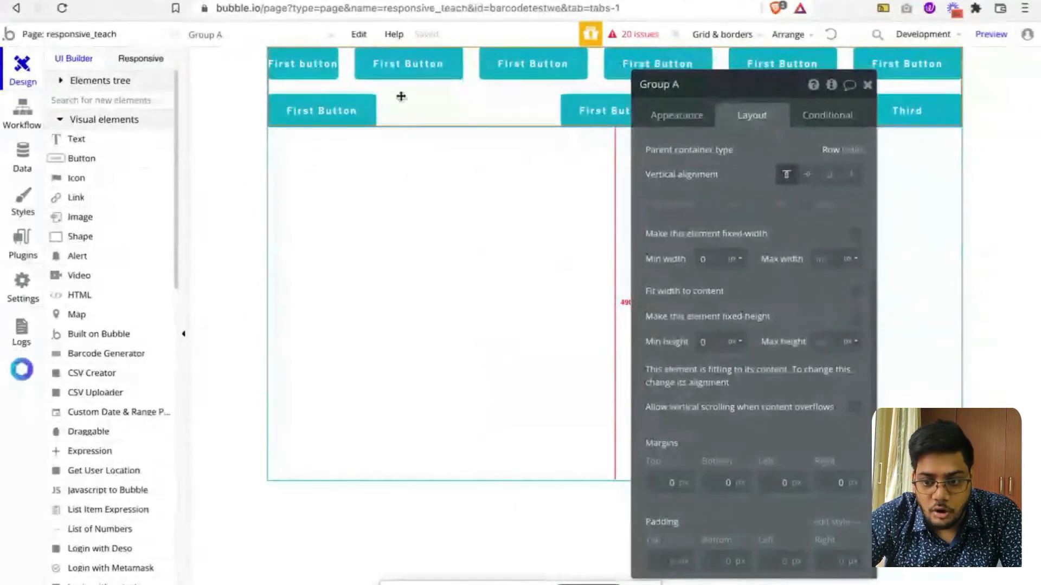
scroll(679, 165, up, 4)
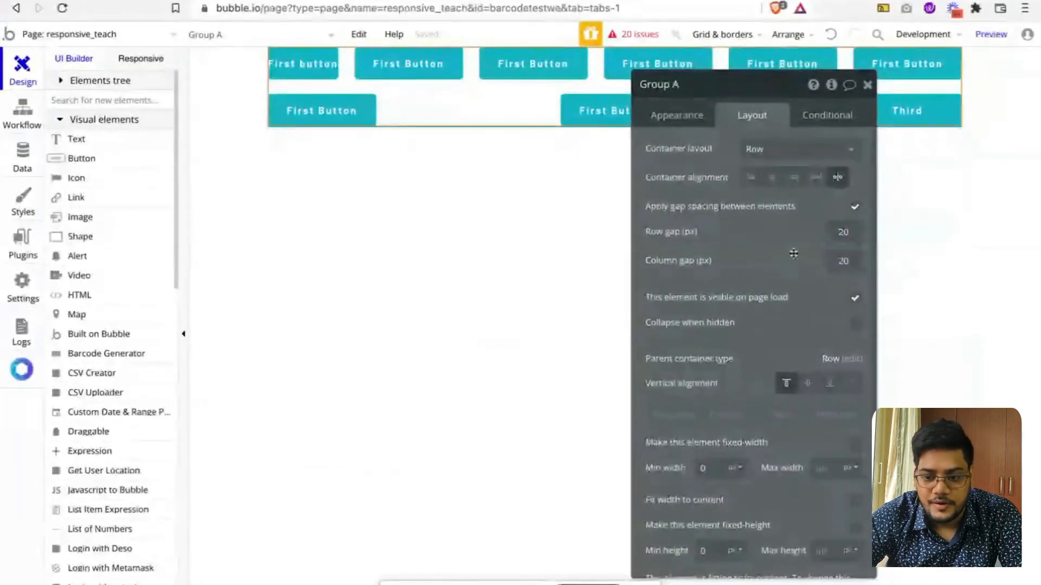
scroll(759, 288, down, 4)
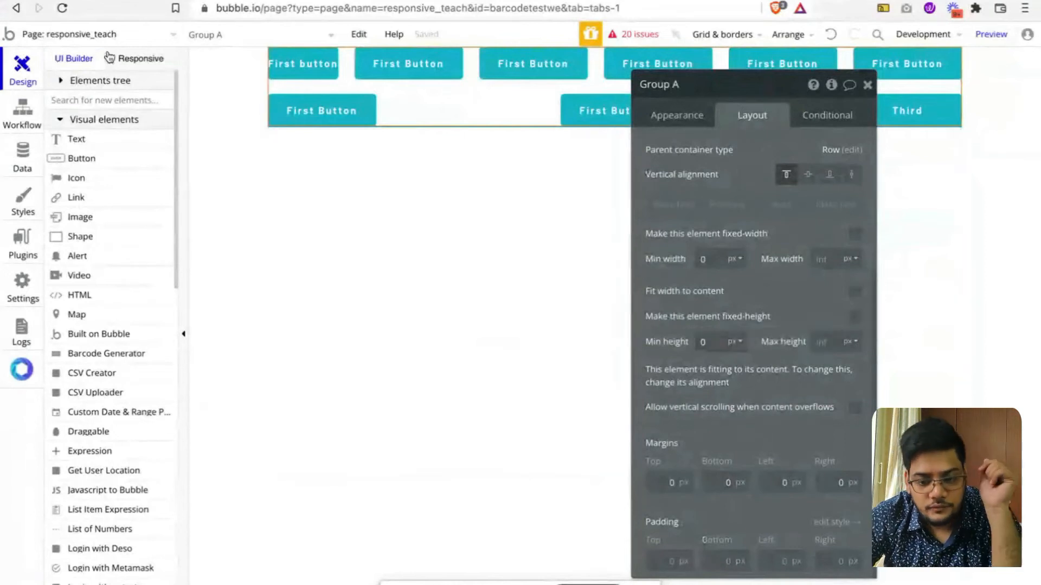
click(140, 58)
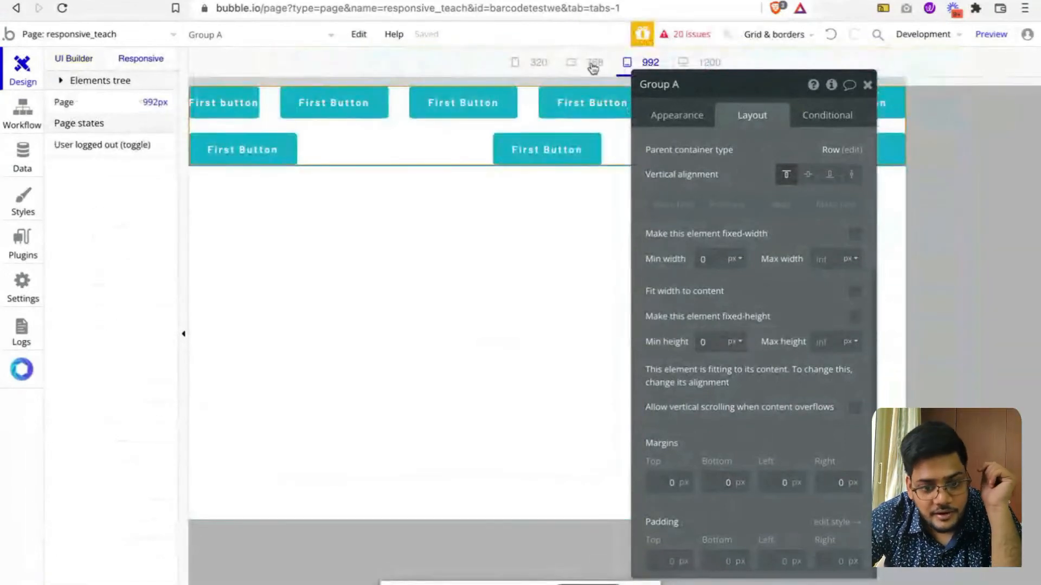
click(534, 62)
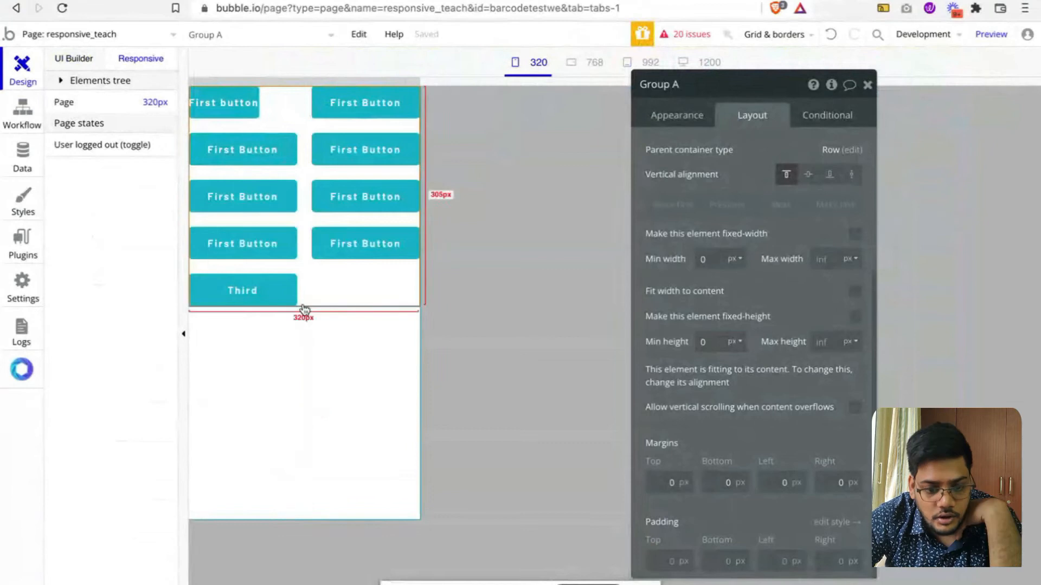
click(587, 62)
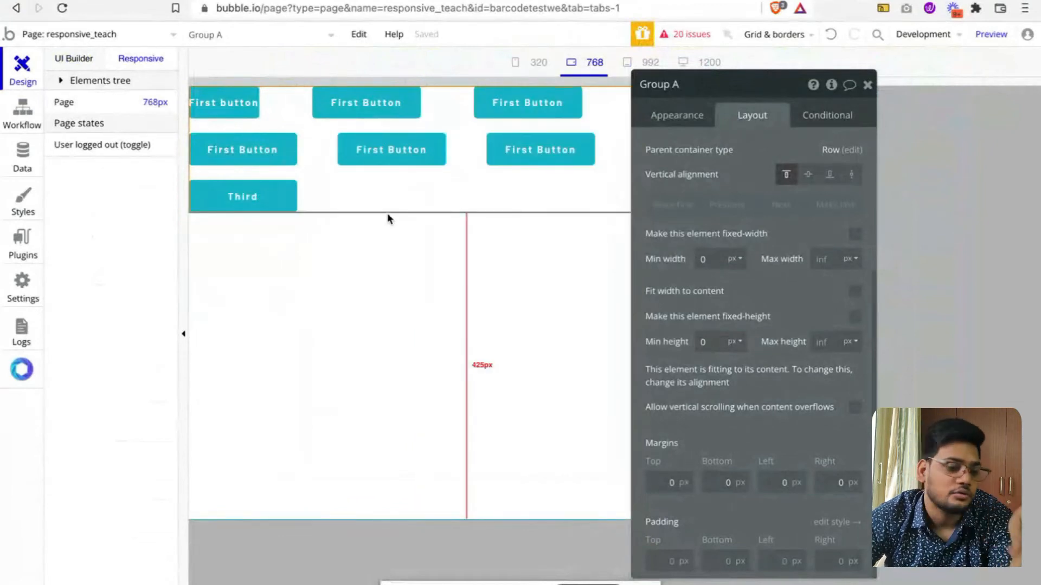
Step: Return to the UI builder and set Group A's minimum width to 480 px
click(73, 58)
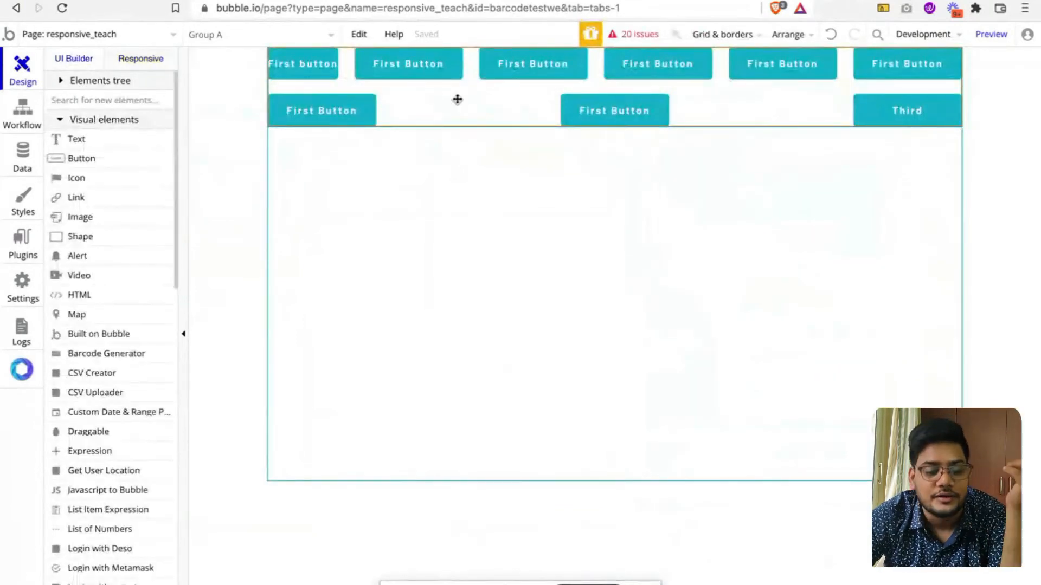
double_click(481, 98)
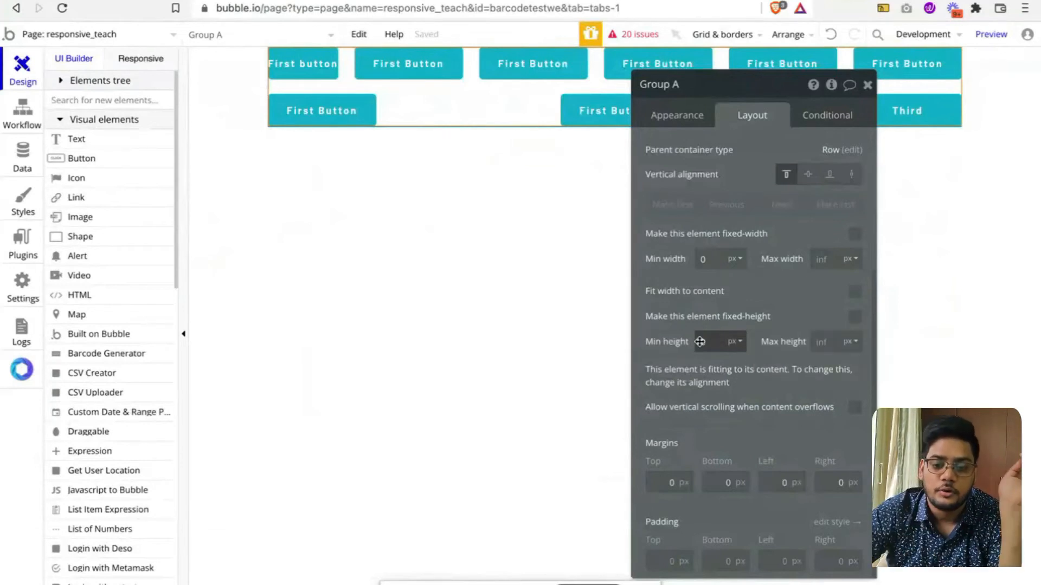
click(702, 256)
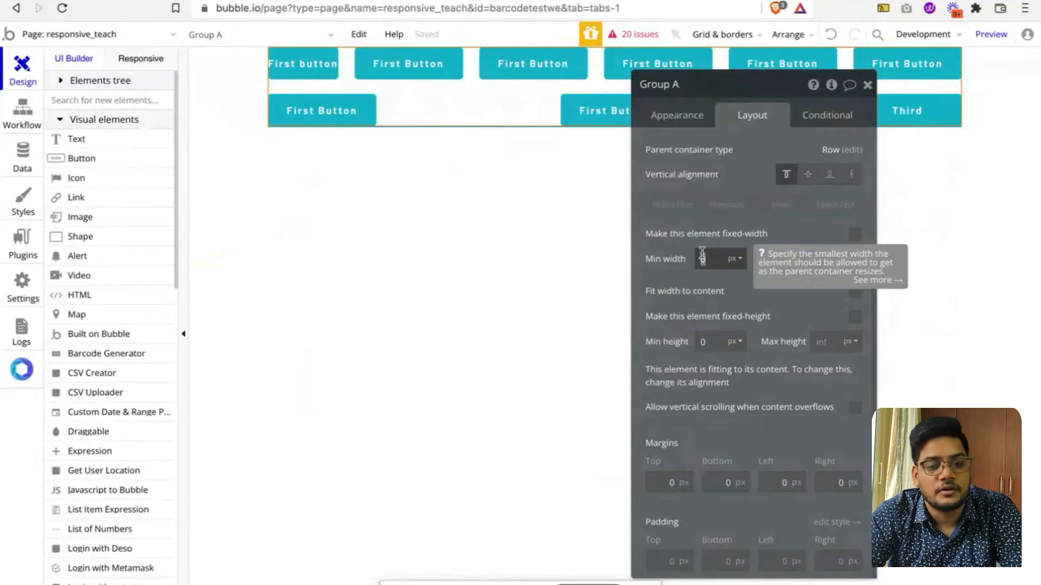
text(480)
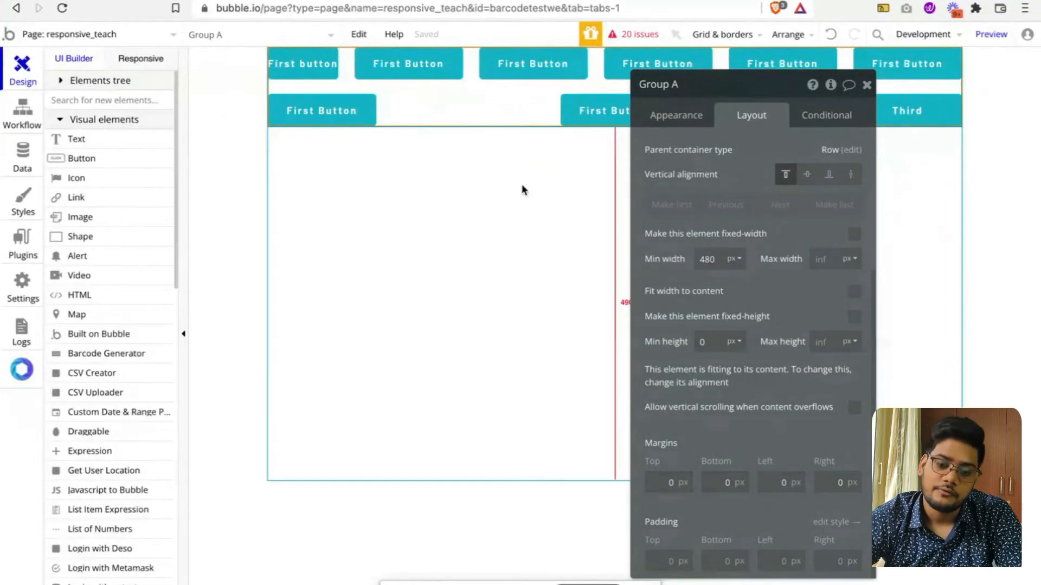
Step: Check Group A's layout in the responsive view at page widths of 768 and 320 px, narrowing the page to 314 px
click(136, 59)
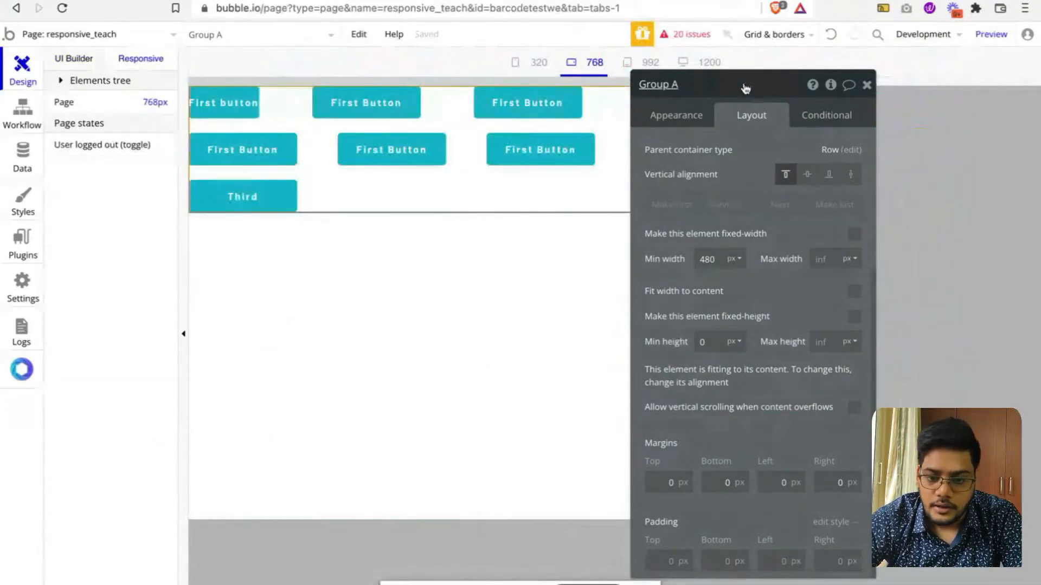
drag(745, 89, 846, 123)
click(542, 64)
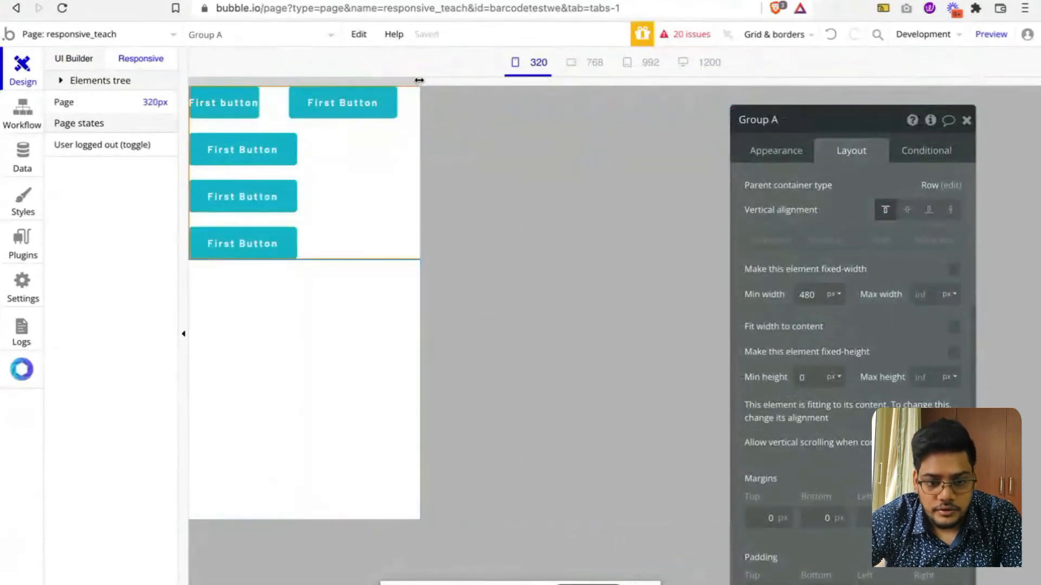
mouse_move(419, 81)
mouse_down()
mouse_move(591, 81)
mouse_move(415, 90)
mouse_up()
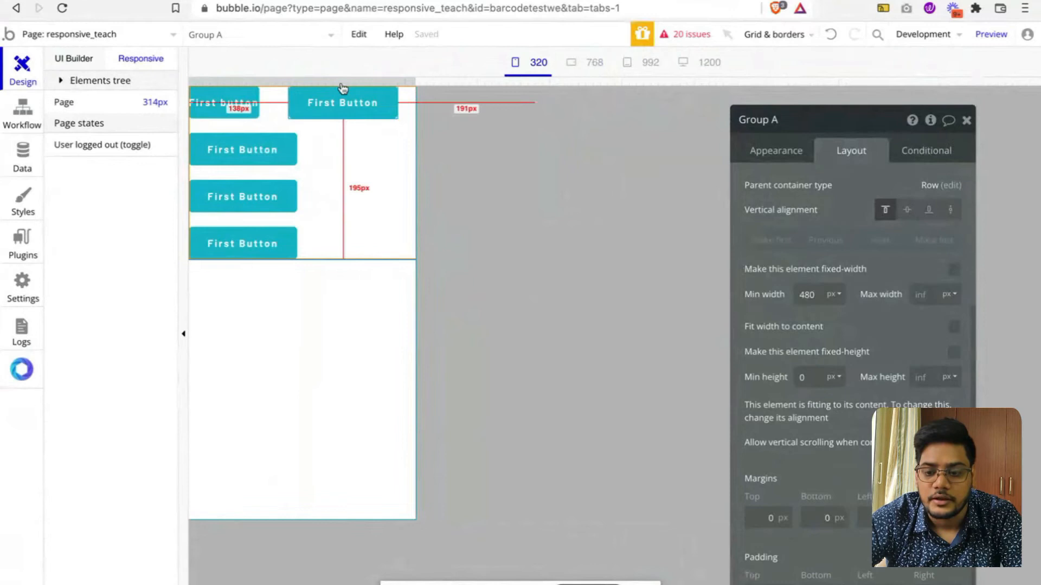
Step: Return to the UI builder and compare the layout settings of Group A with those of the page
click(80, 59)
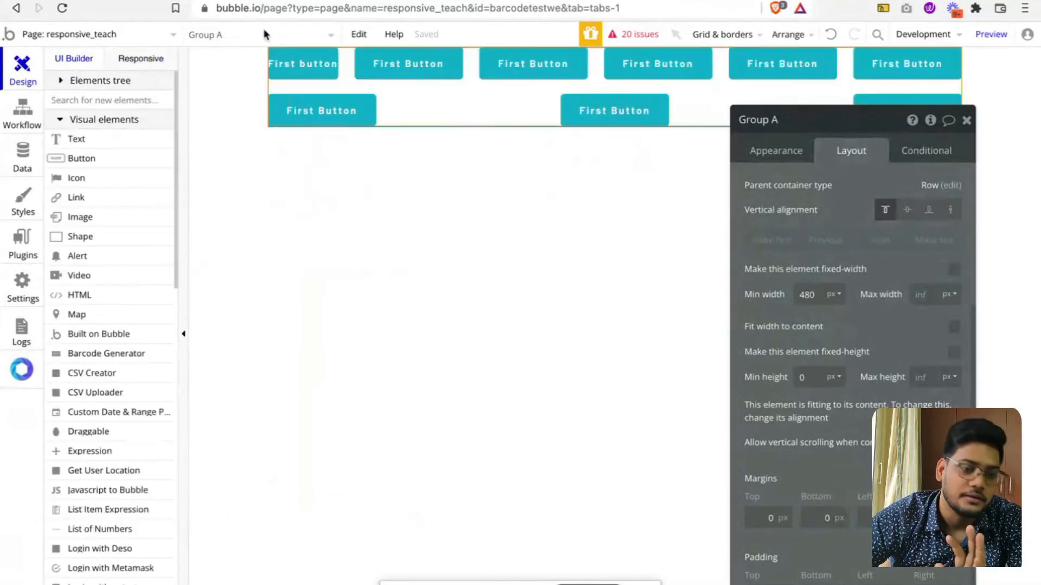
double_click(717, 117)
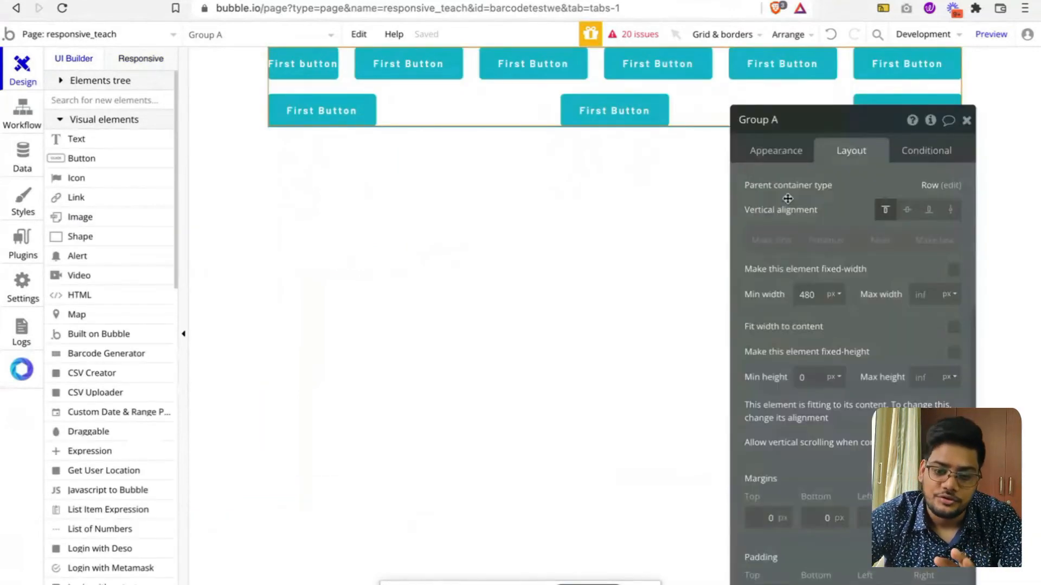
drag(732, 201, 659, 296)
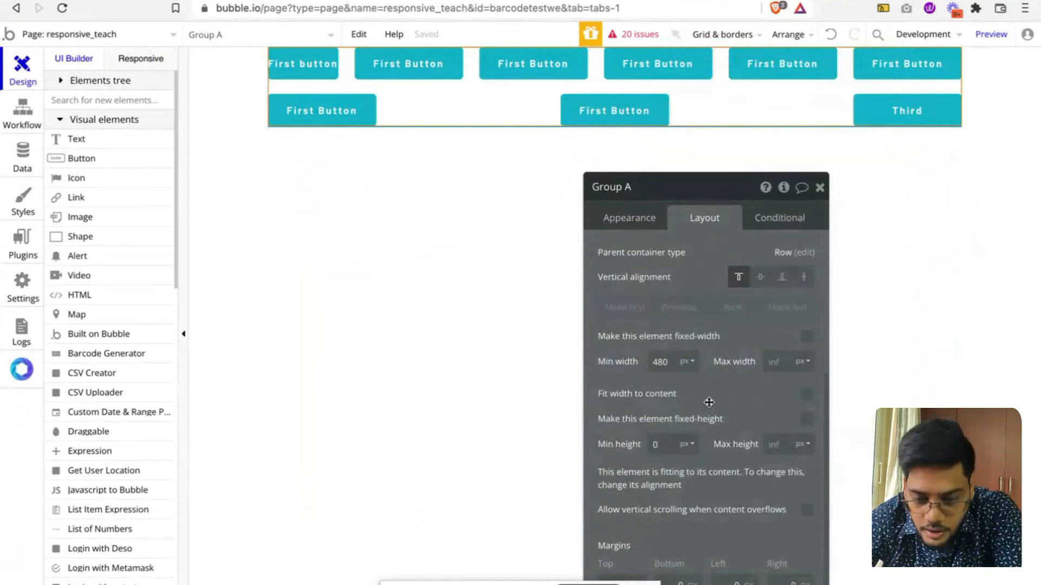
drag(709, 402, 767, 382)
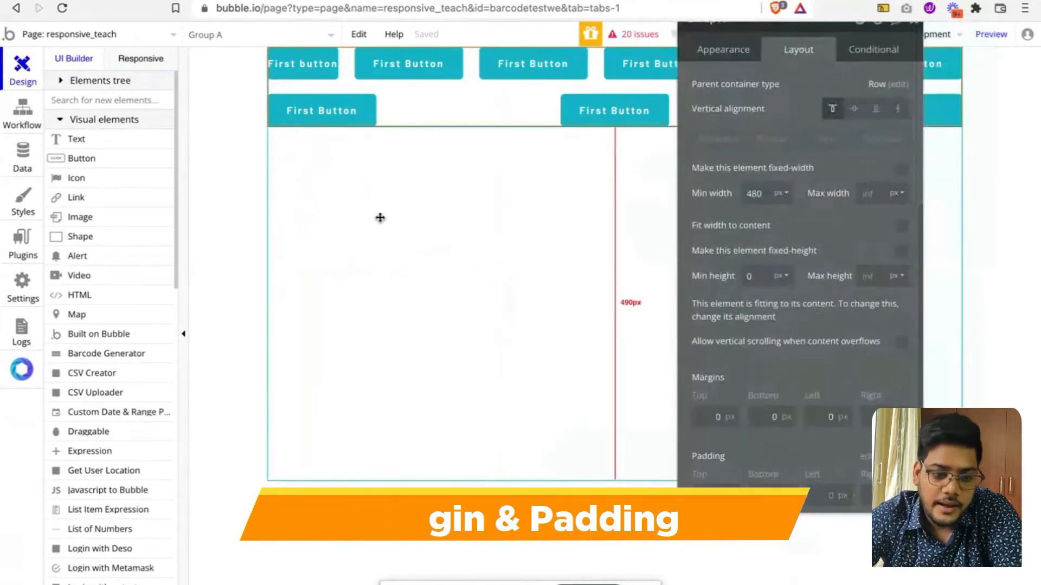
click(362, 181)
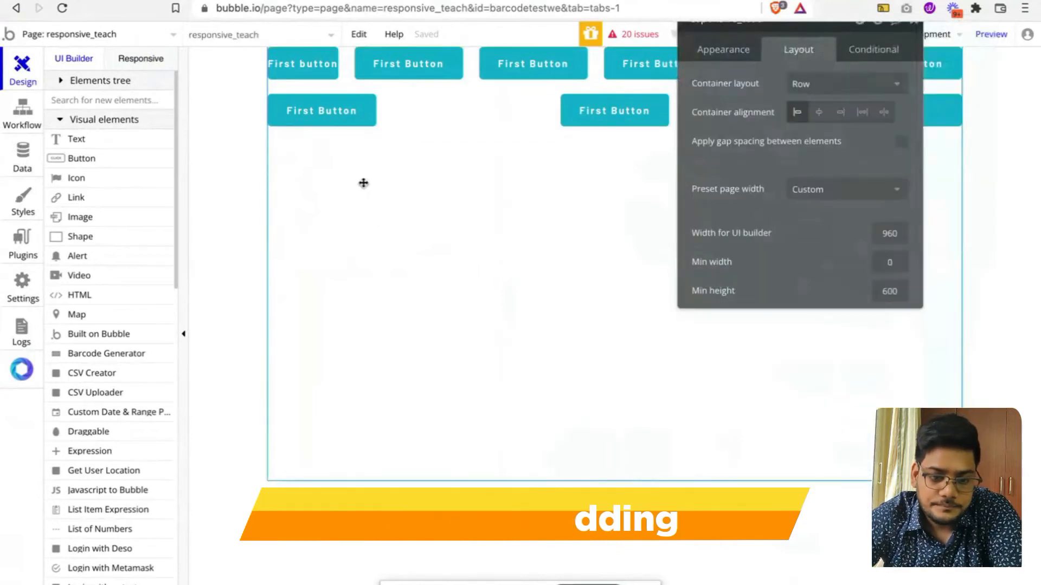
click(465, 120)
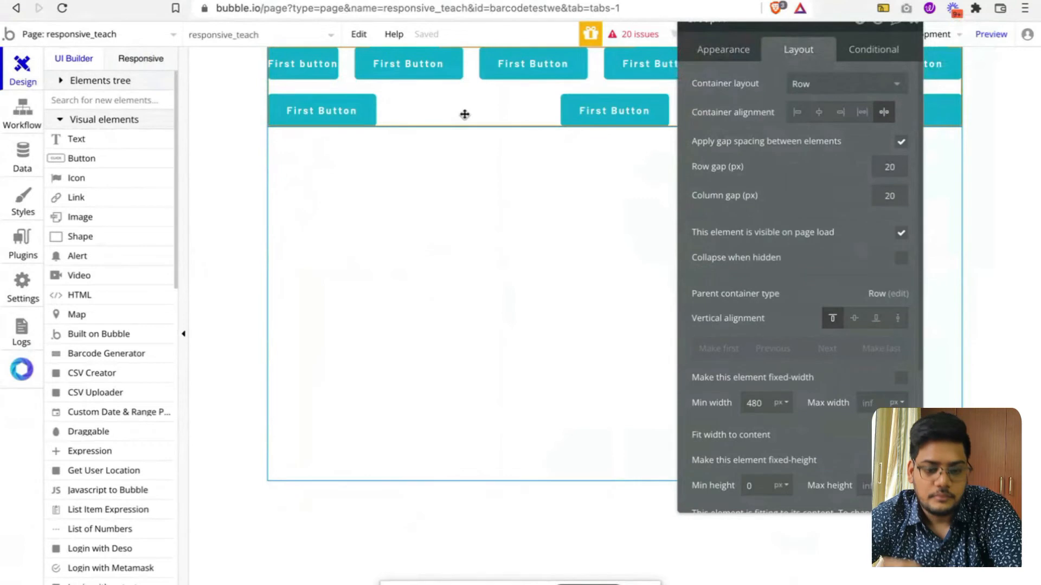
click(470, 175)
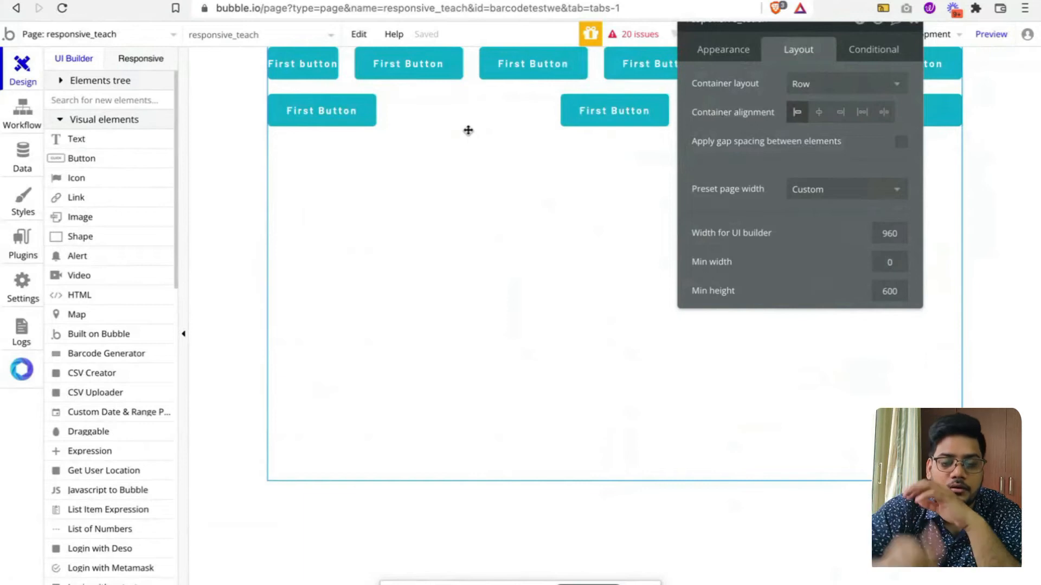
Step: Set Group A's top, bottom, left and right margins to 40 px
click(469, 109)
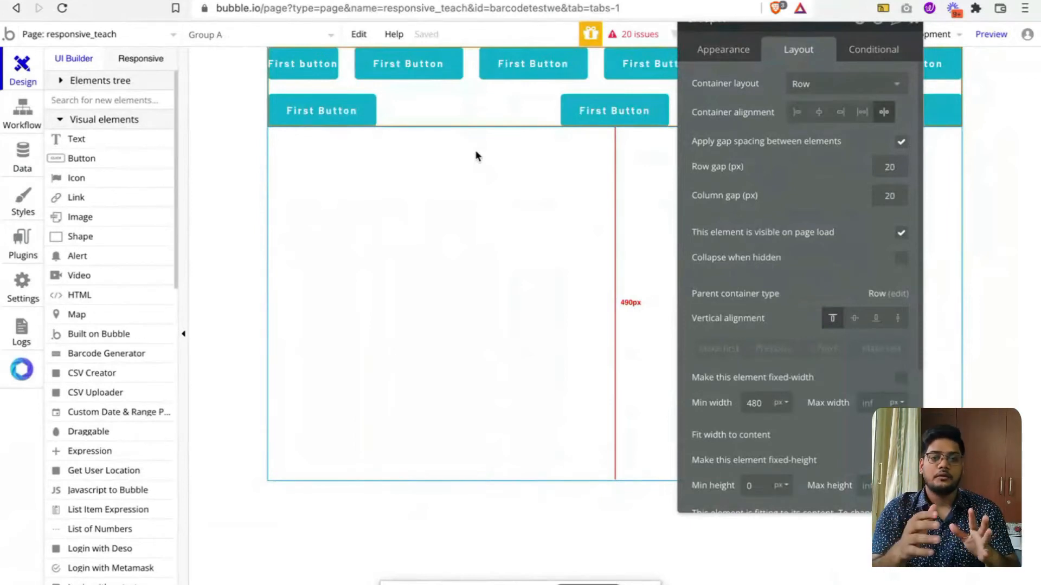
scroll(780, 413, down, 2)
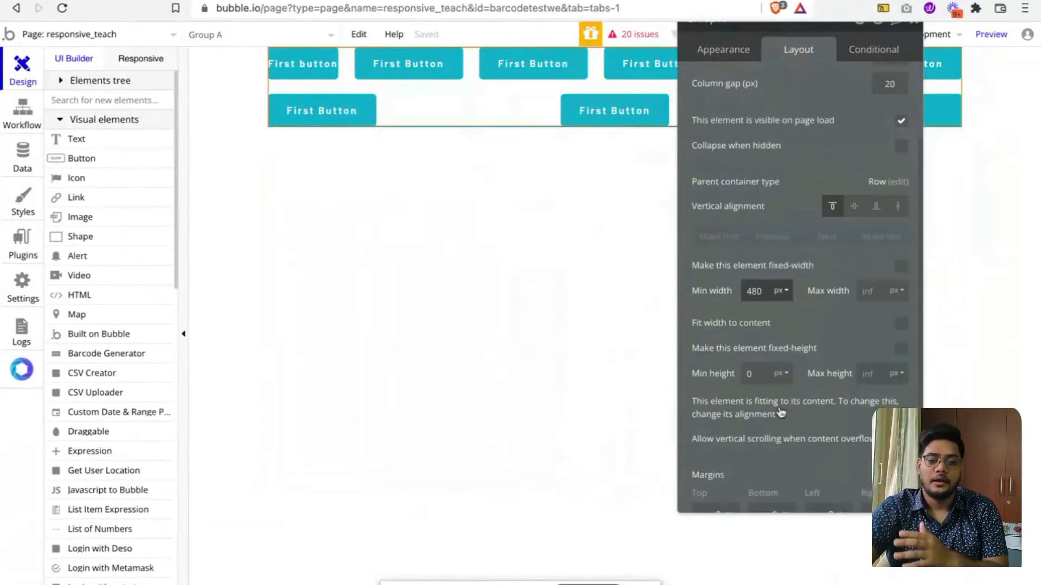
scroll(780, 413, down, 2)
click(707, 415)
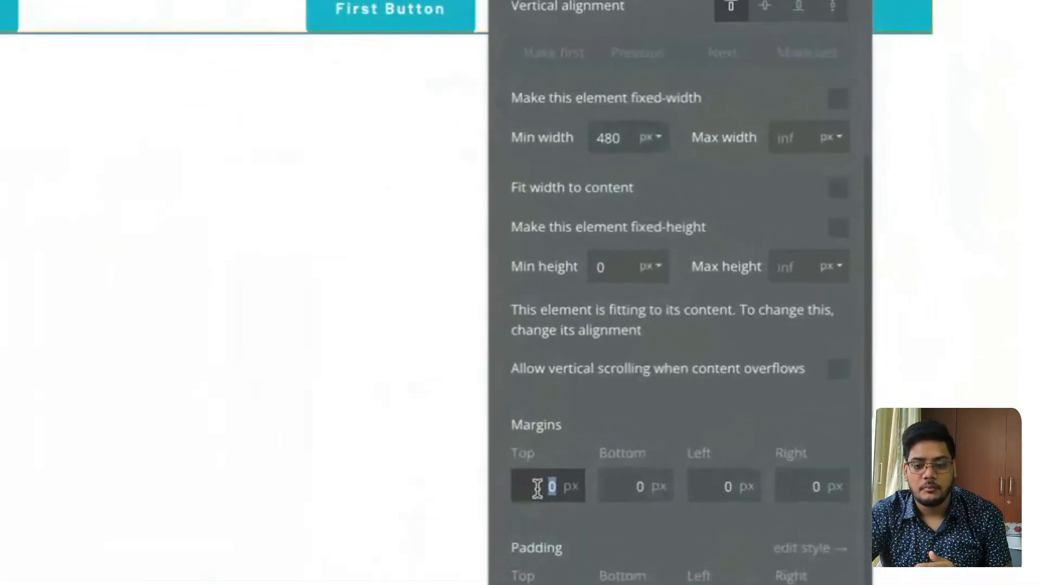
text(40)
key(Tab)
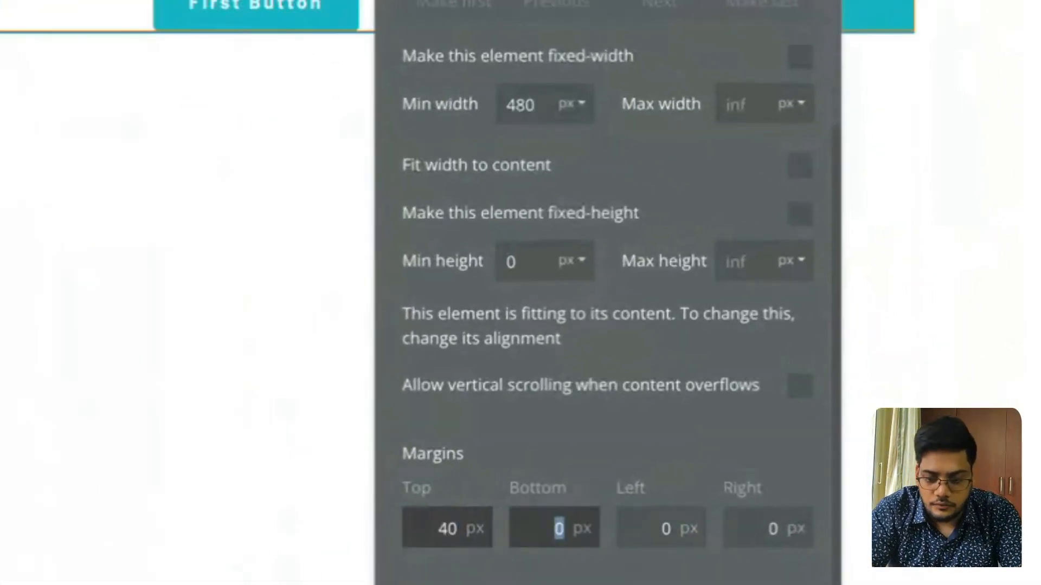
text(40)
key(Tab)
text(40)
key(Tab)
text(40)
key(Tab)
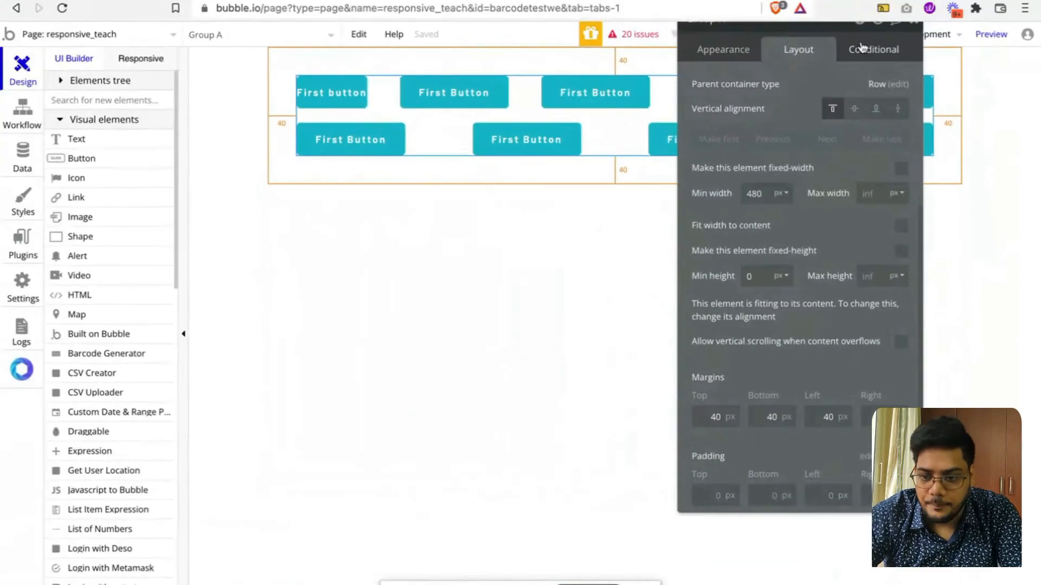
Step: Check Group A's margins in the responsive view, and set its minimum width to 0 px in the UI builder
drag(847, 29, 707, 206)
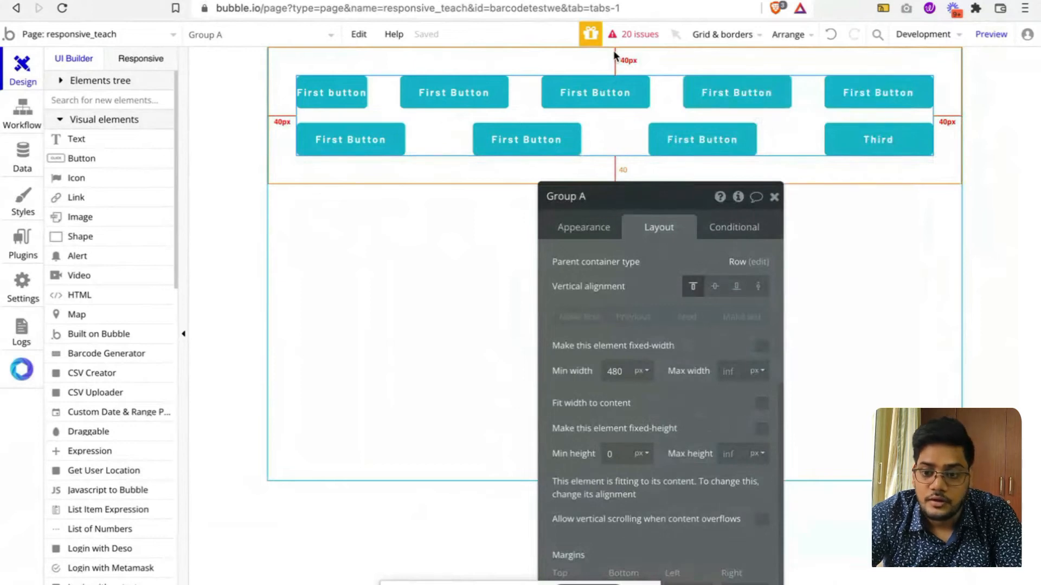
click(143, 64)
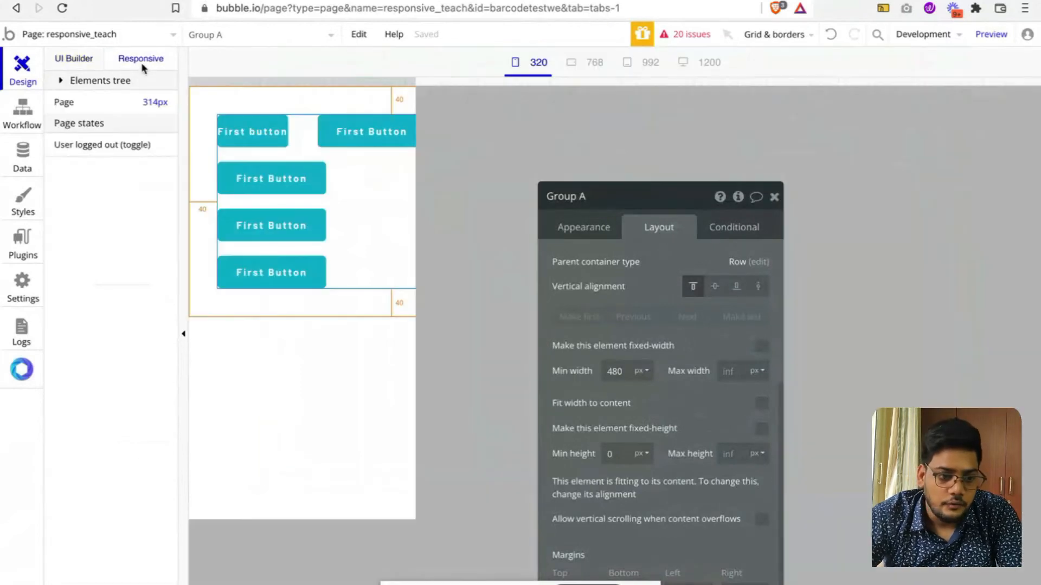
click(75, 60)
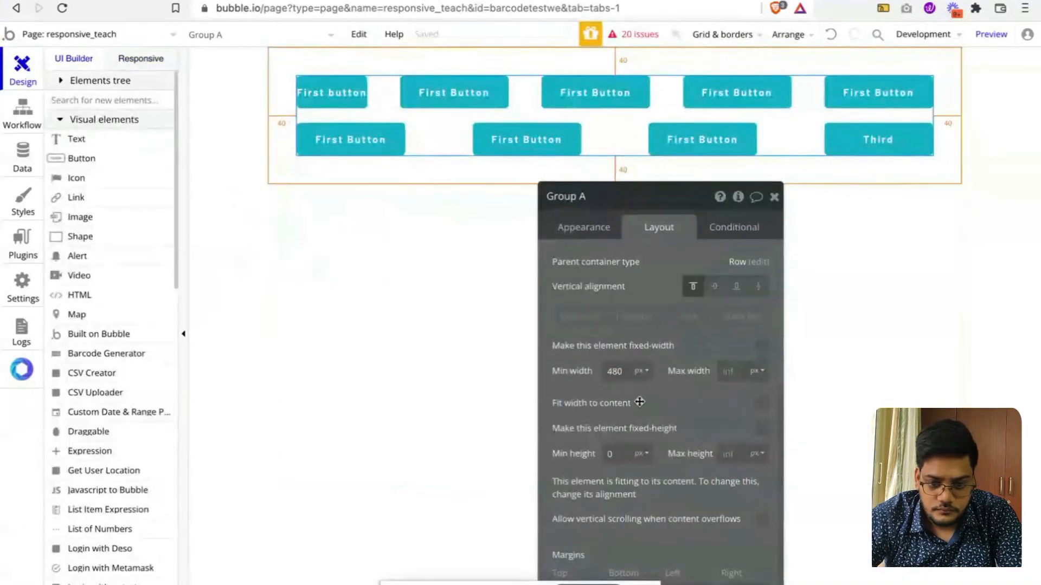
double_click(614, 371)
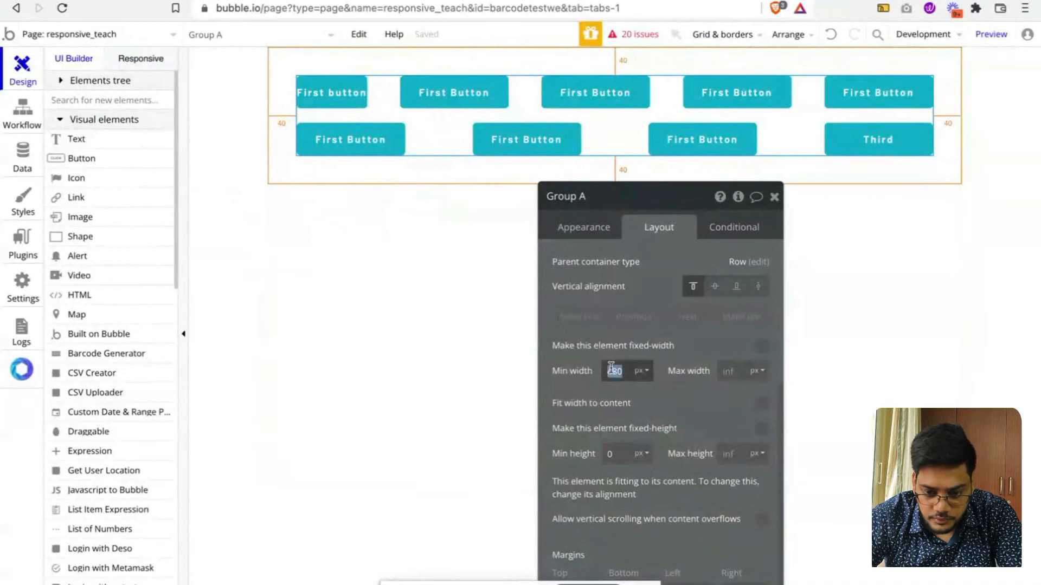
text(0)
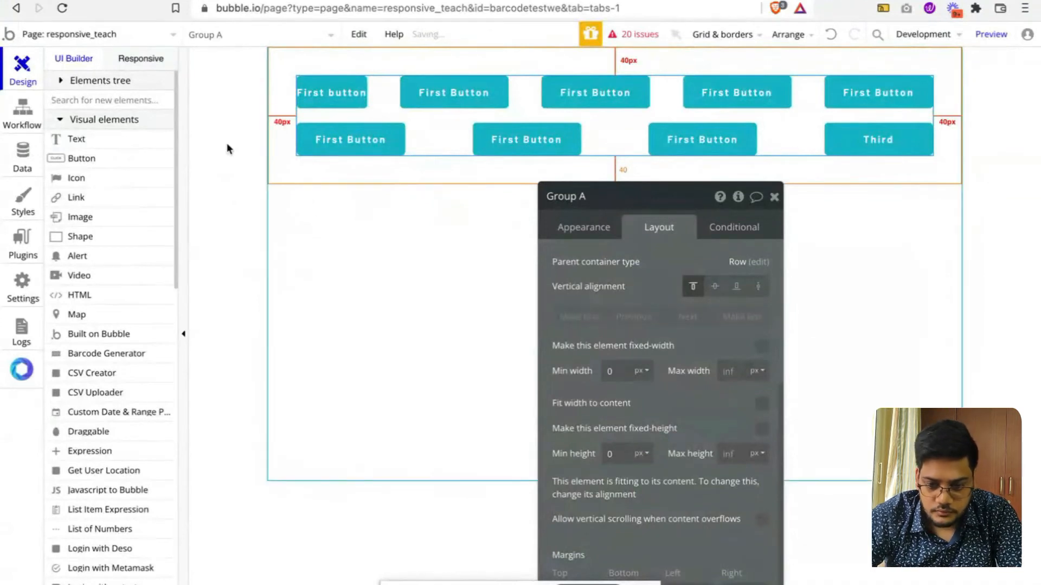
Step: Check how Group A's buttons wrap within its margins in the responsive view at page widths of 768, 992 and 320 px
click(145, 59)
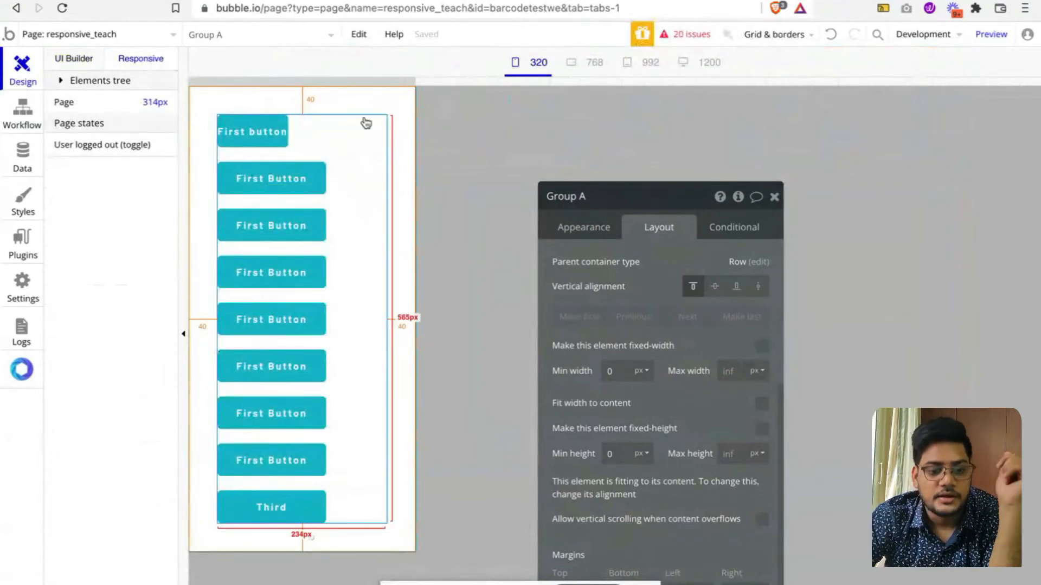
click(595, 63)
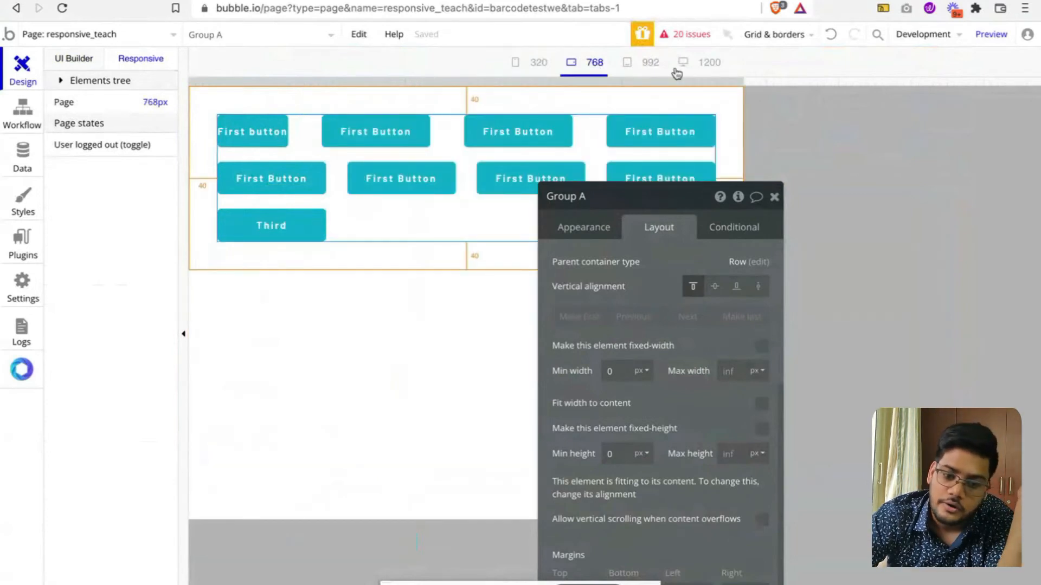
click(653, 65)
click(529, 60)
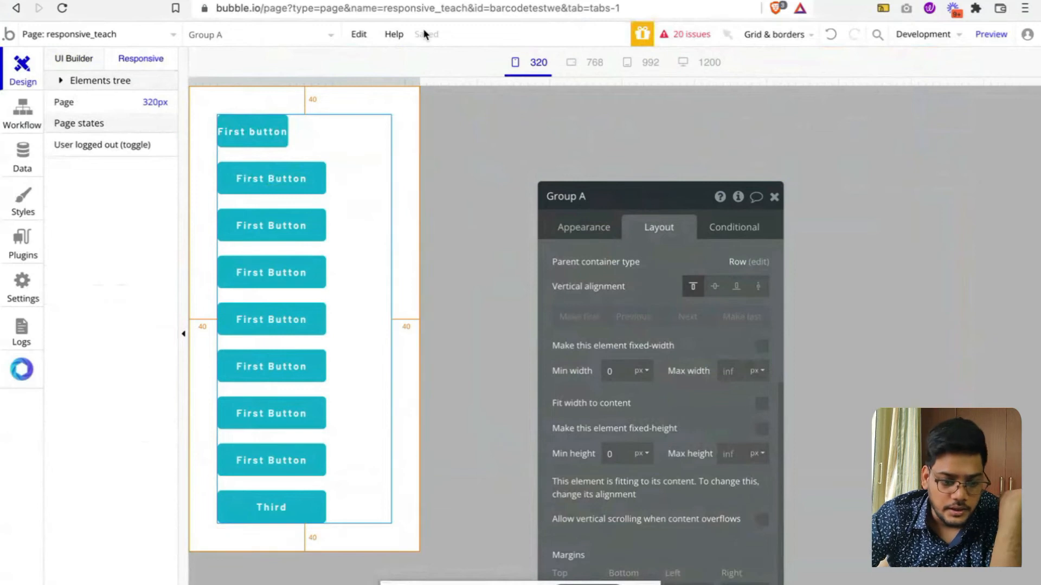
Step: Return to the UI builder and set Group A's top, bottom, left and right padding to 20 px
click(73, 58)
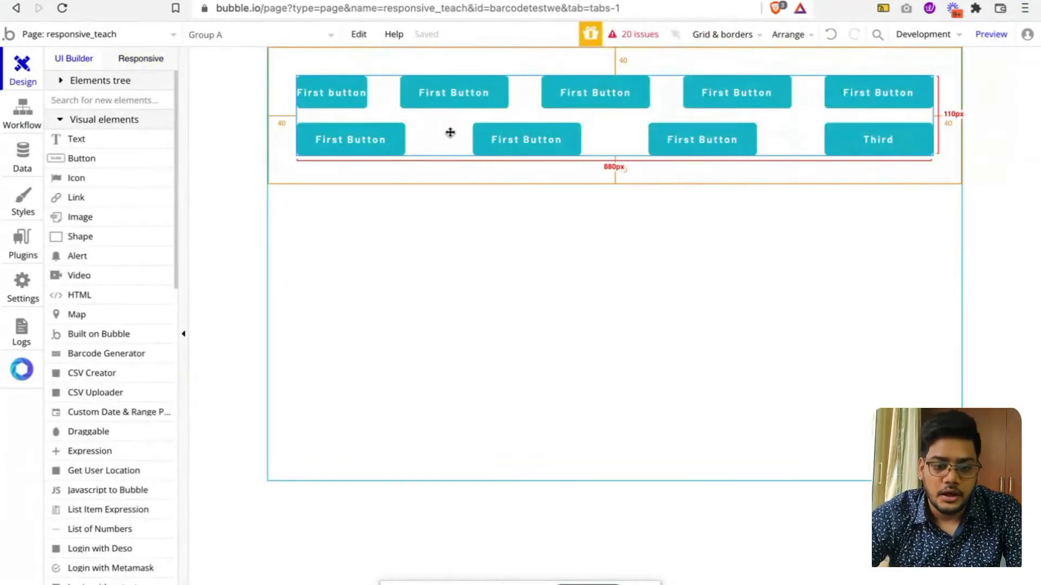
double_click(450, 132)
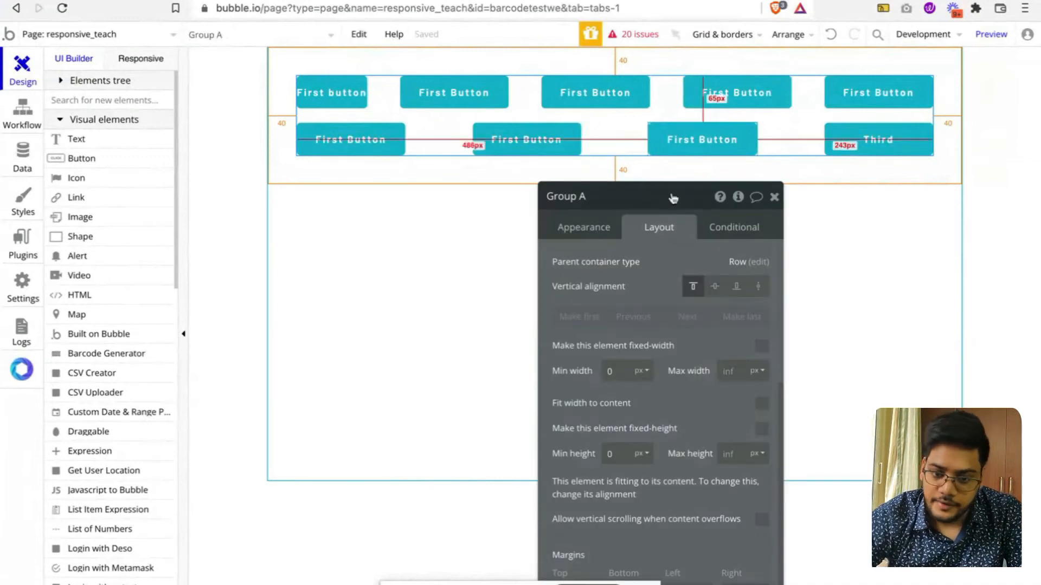
drag(653, 205, 729, 41)
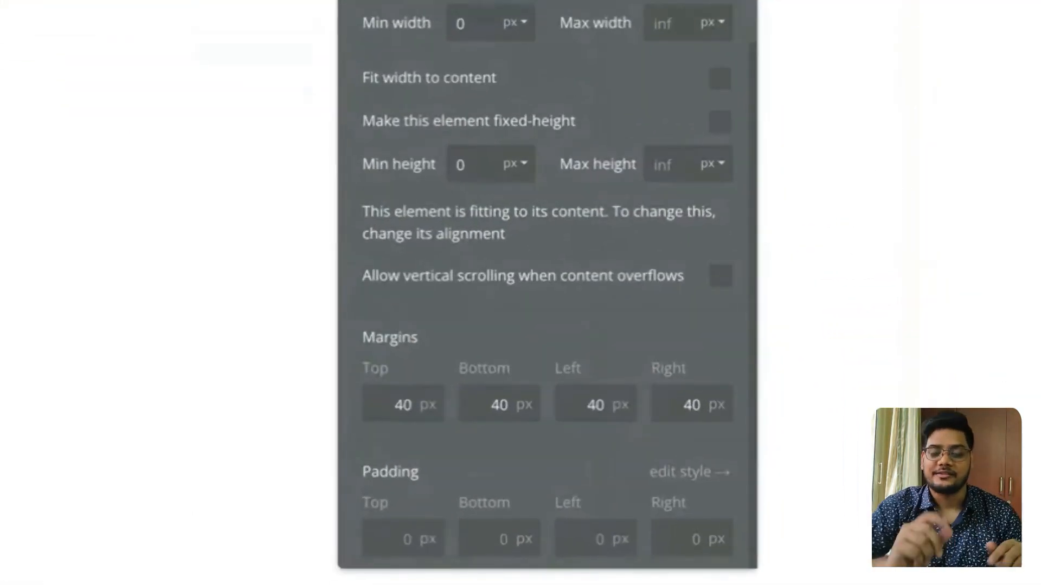
click(399, 534)
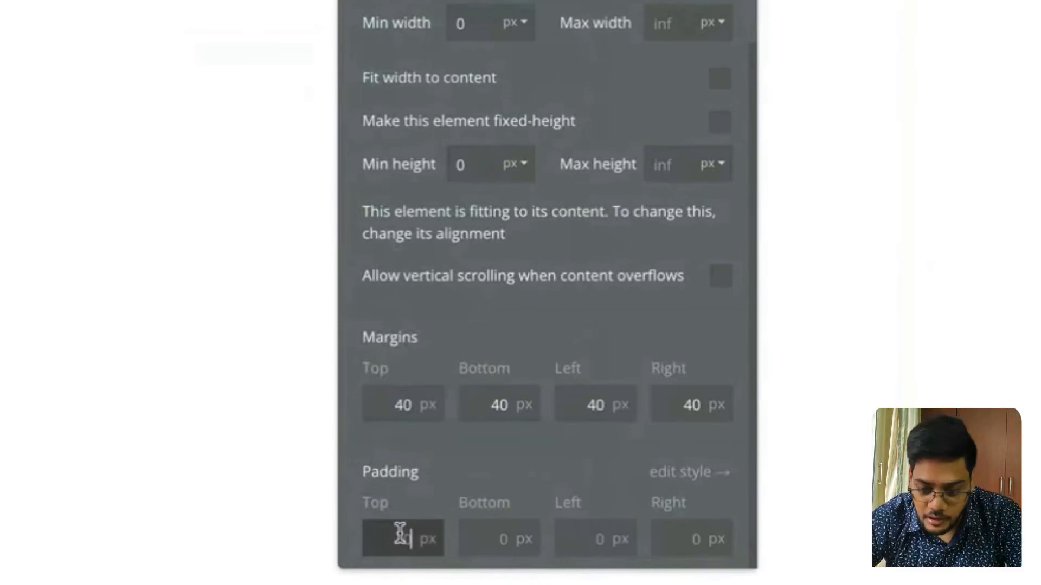
text(20)
key(Tab)
text(20)
key(Tab)
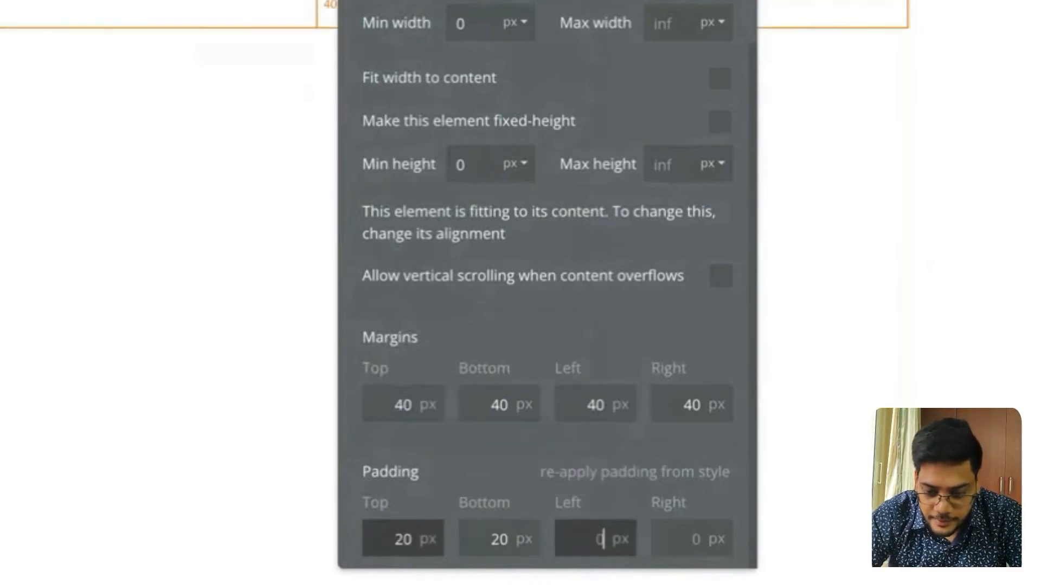
text(20)
key(Tab)
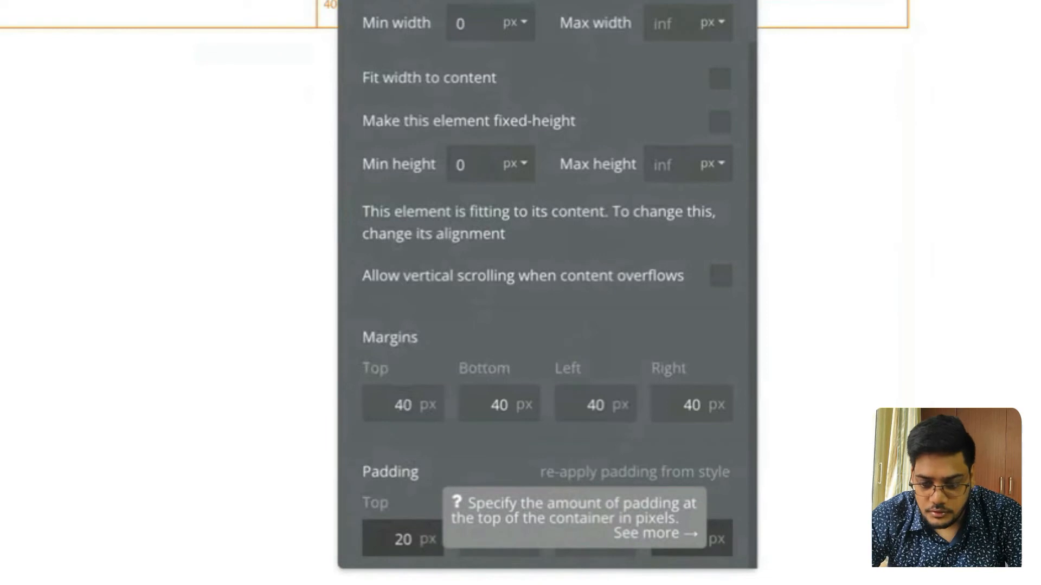
text(20)
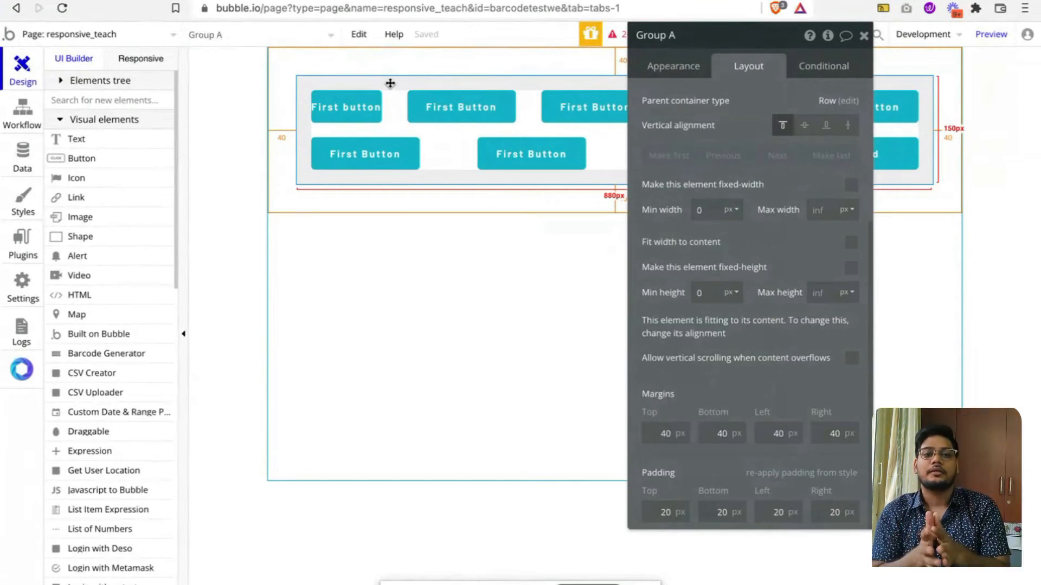
Step: Remove Group A's style and give it a flat color background of #C74402
click(683, 69)
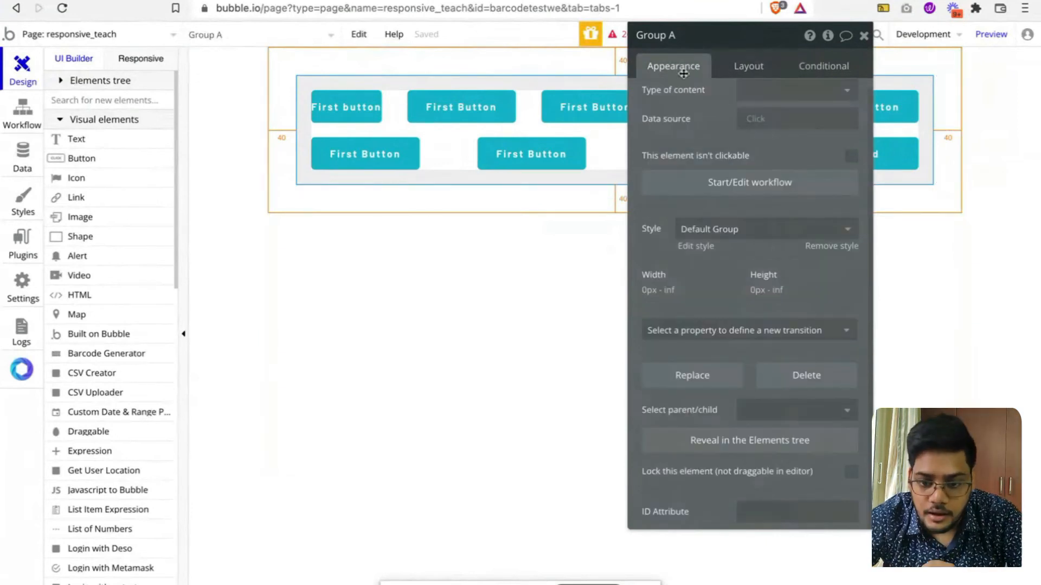
click(840, 249)
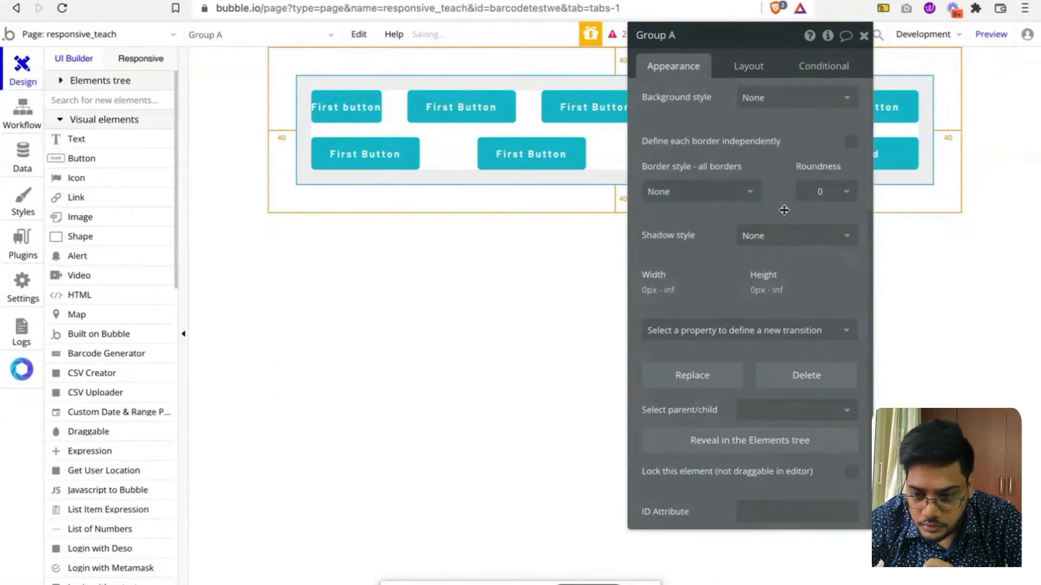
scroll(780, 208, up, 1)
click(781, 170)
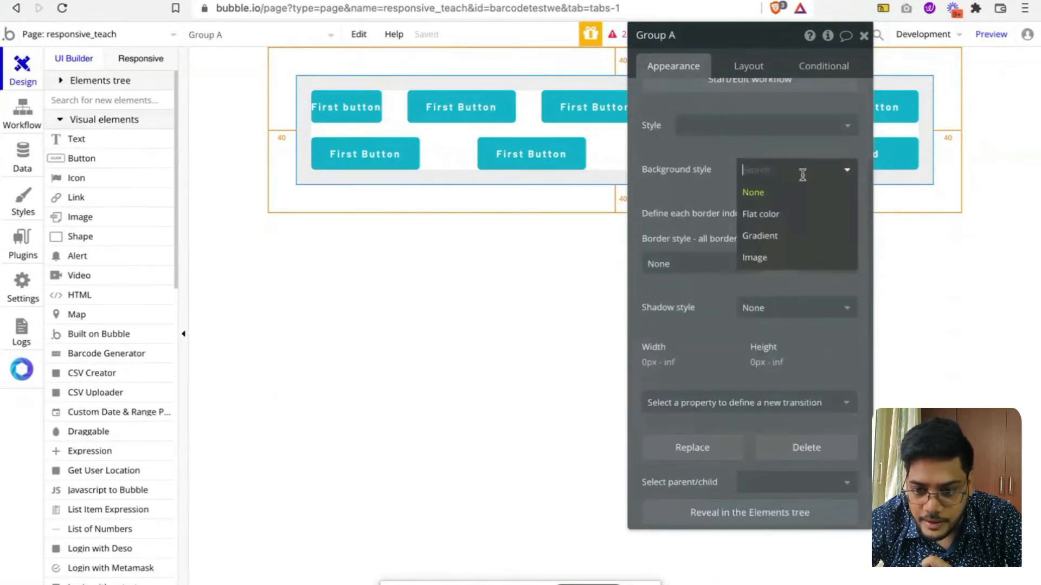
click(770, 212)
click(774, 208)
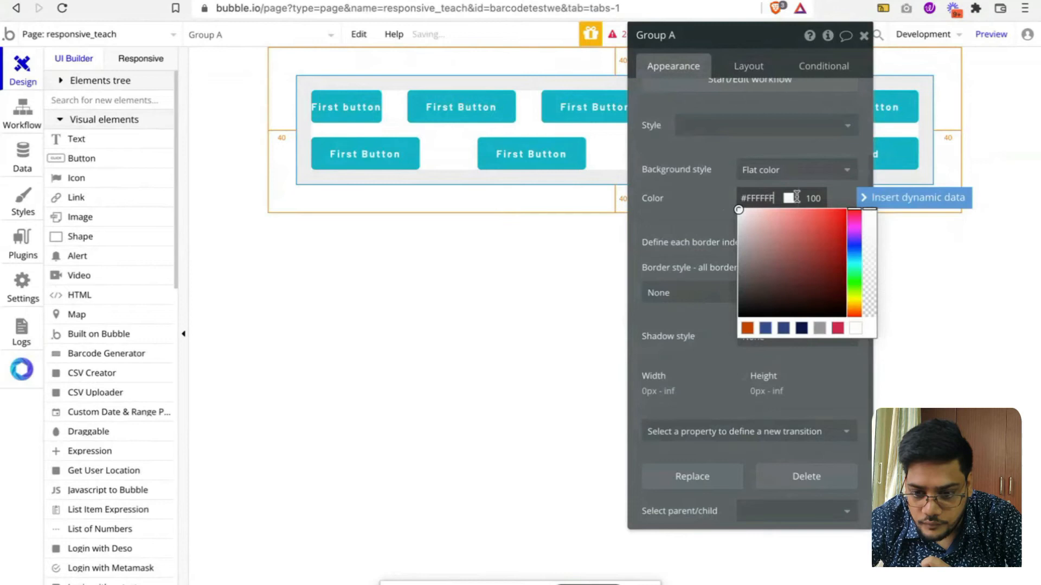
click(749, 328)
click(581, 177)
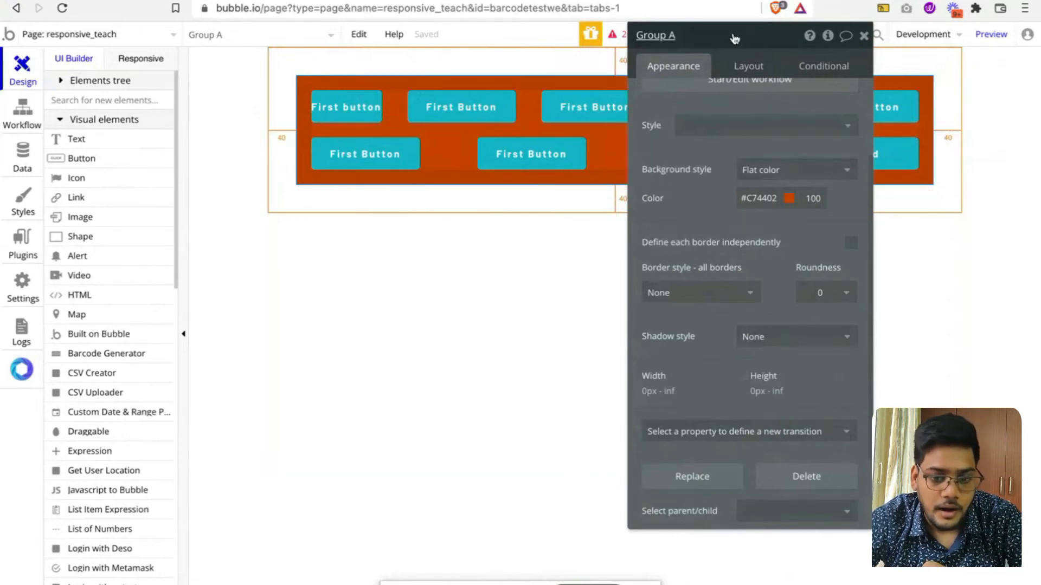
Step: Check the spacing around Group A's buttons in the responsive view and return to the UI builder
drag(744, 42, 702, 120)
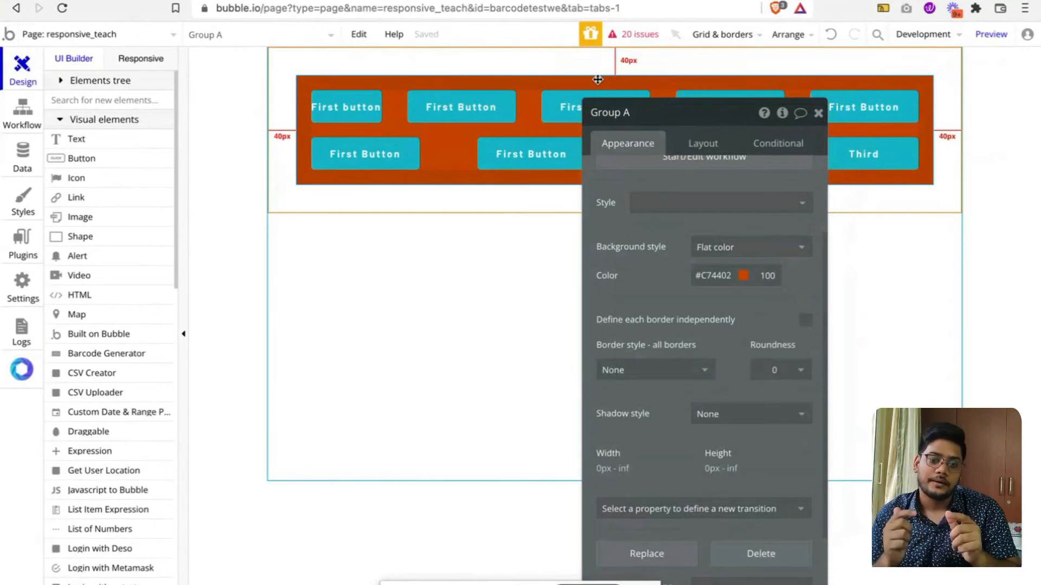
scroll(672, 390, down, 3)
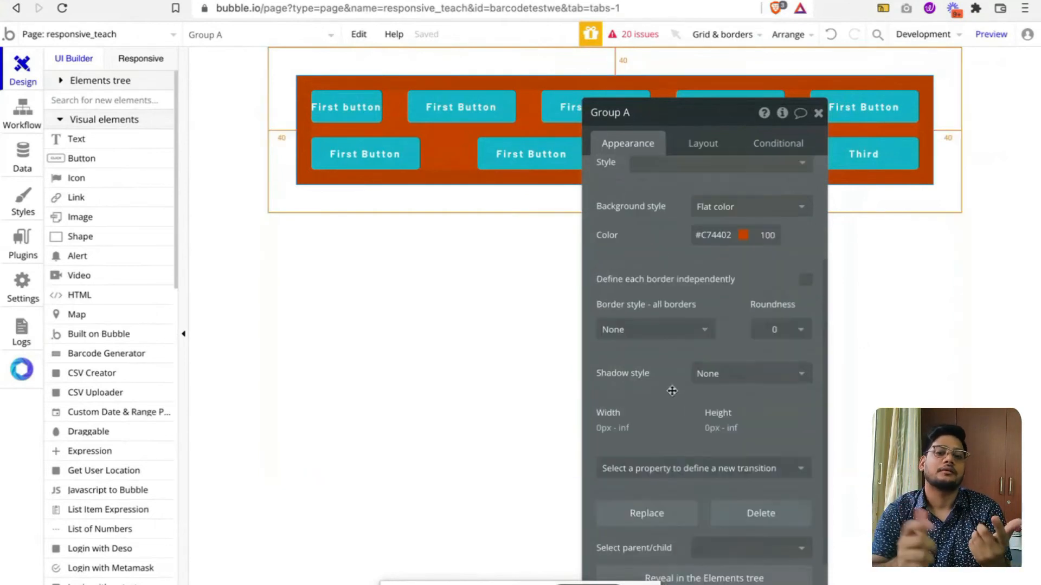
click(136, 58)
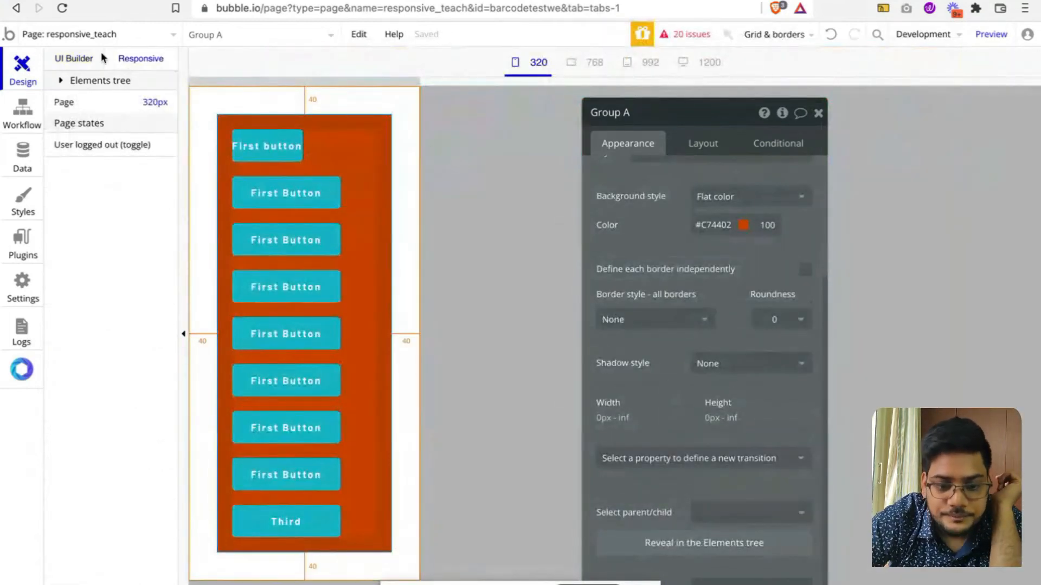
click(72, 58)
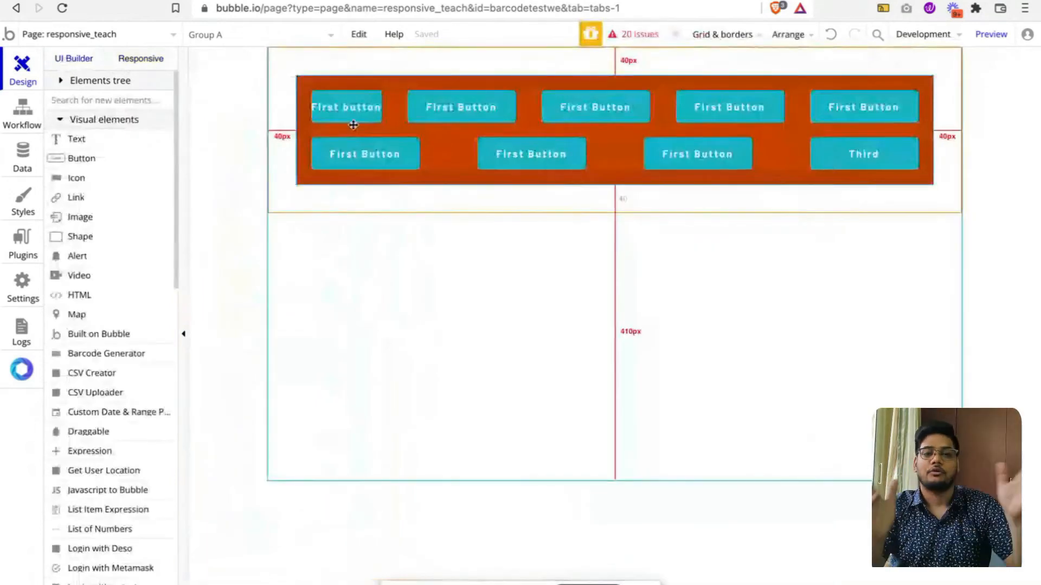
Step: Review Group A's appearance and layout properties, including its size limits, margins and padding
double_click(408, 126)
drag(705, 112, 634, 8)
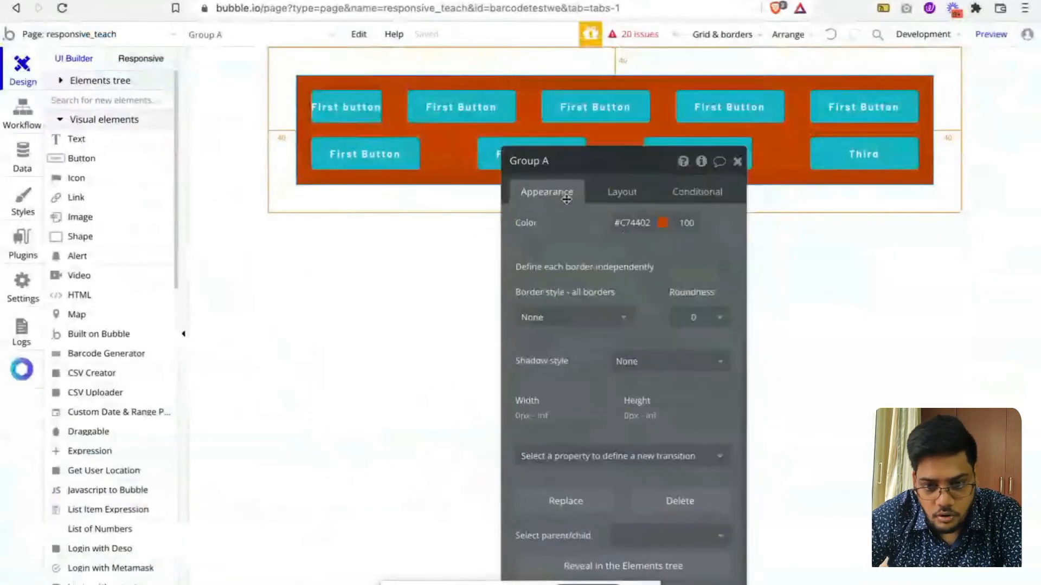
drag(597, 282, 515, 159)
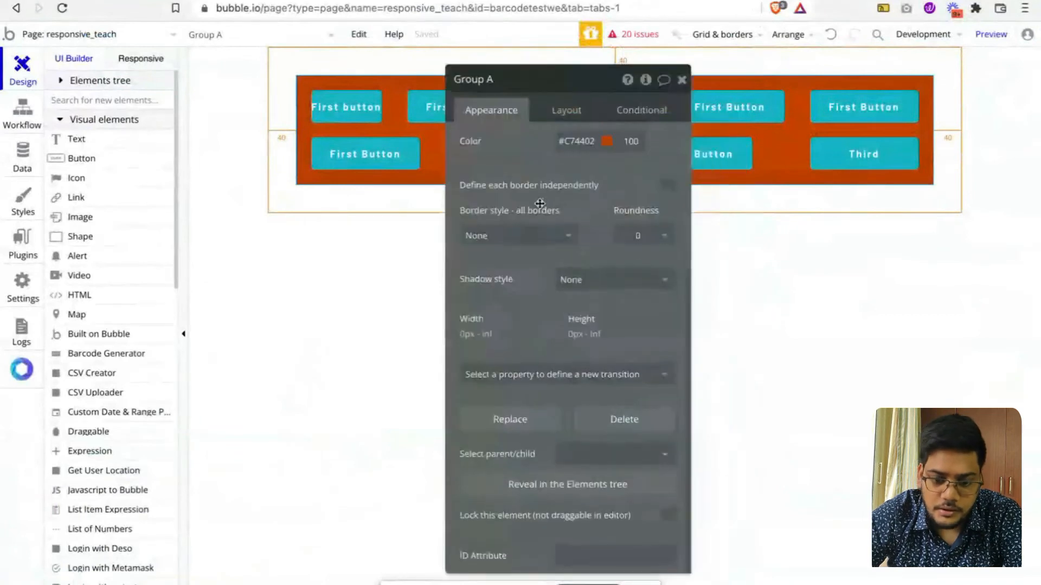
click(280, 102)
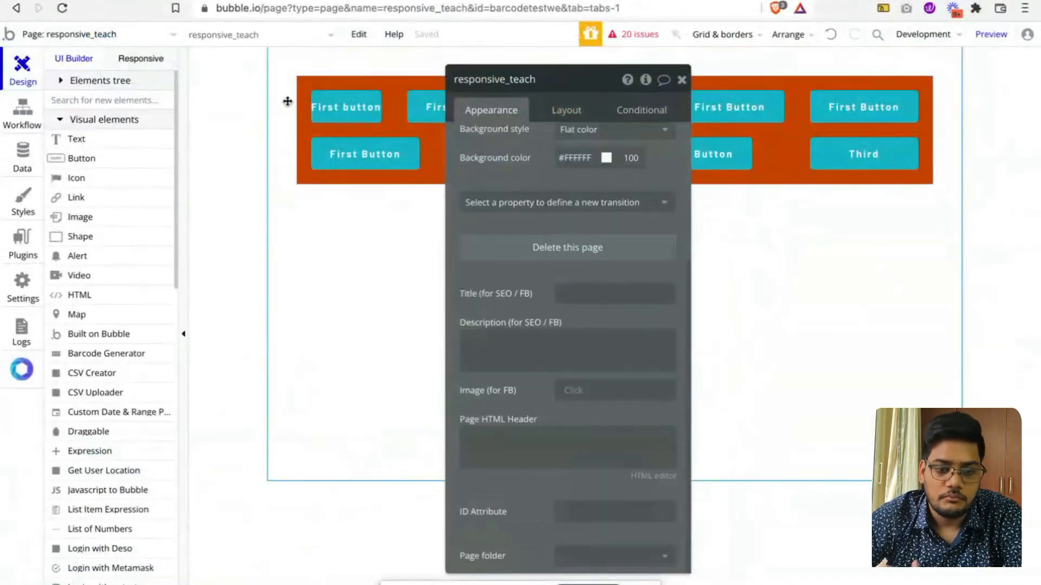
click(401, 79)
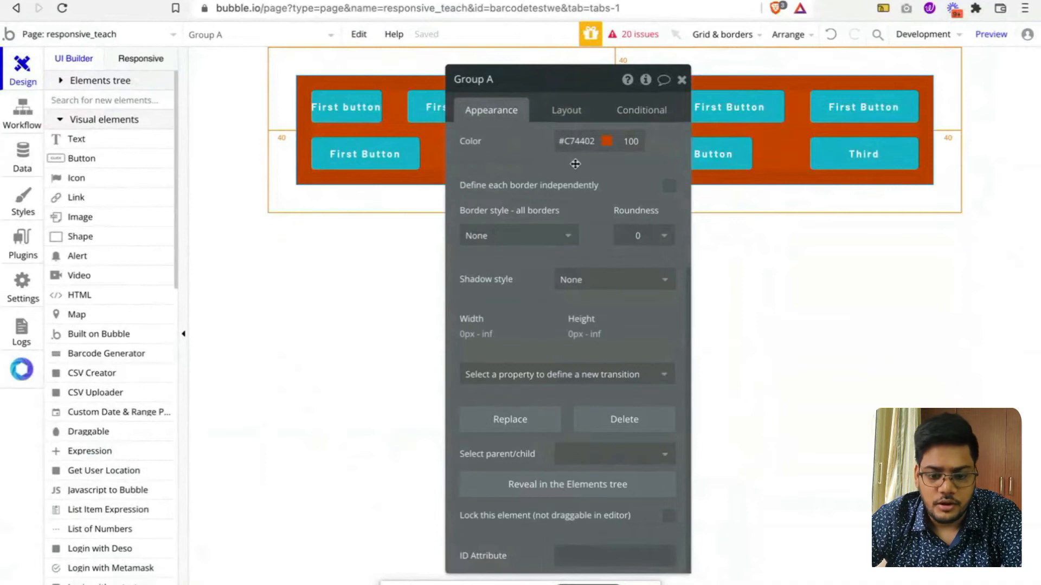
scroll(575, 163, up, 3)
scroll(565, 235, down, 3)
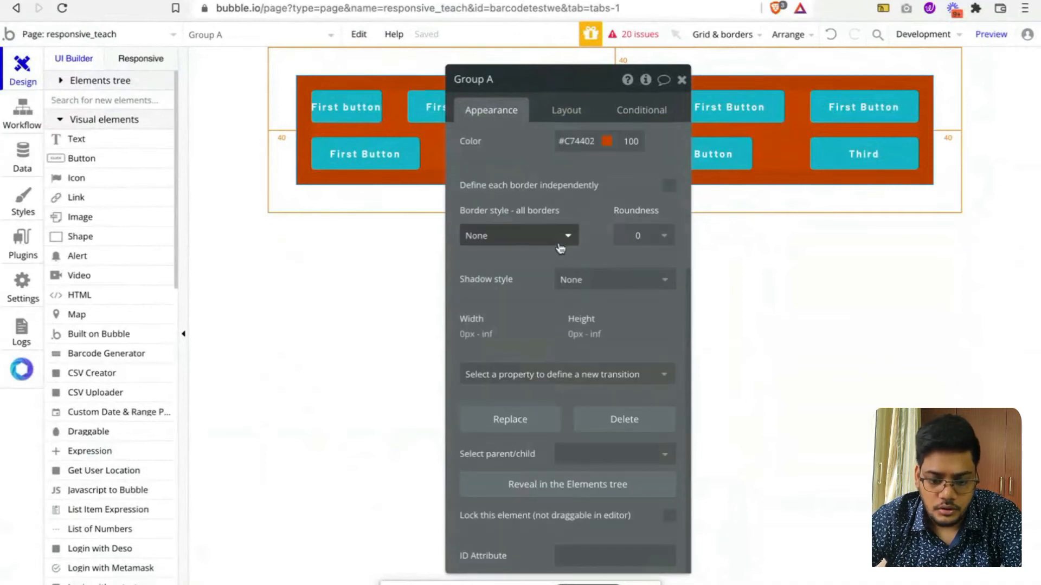
click(575, 108)
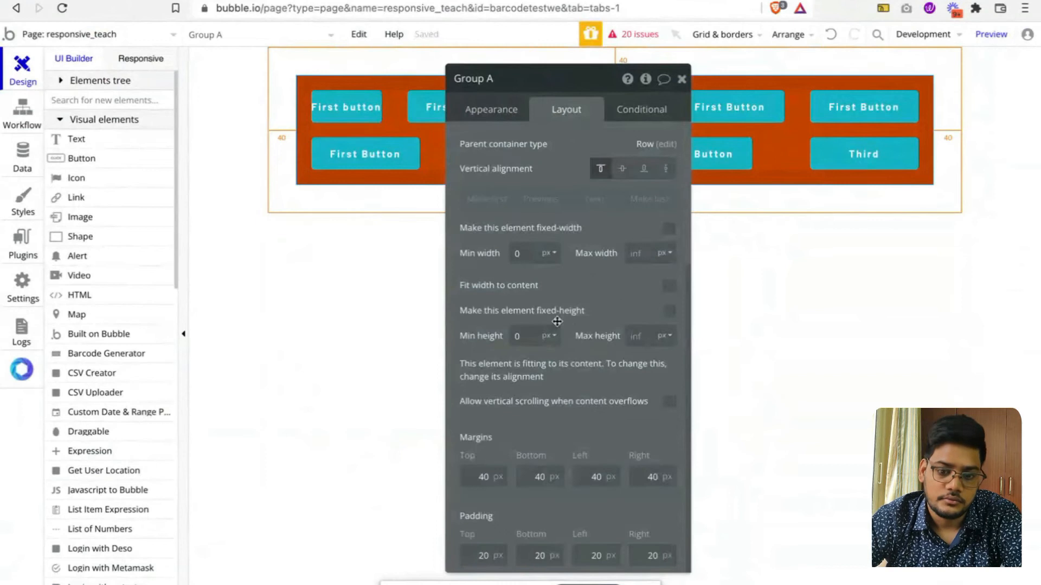
Step: Add a condition to Group A that applies when the current page width is ≤ 480
click(640, 114)
click(554, 145)
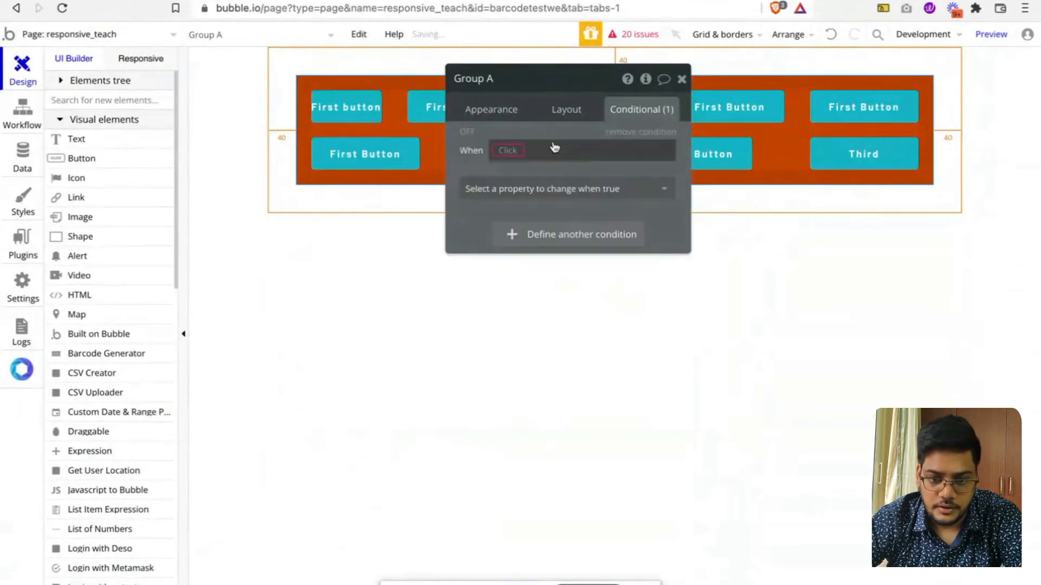
click(516, 151)
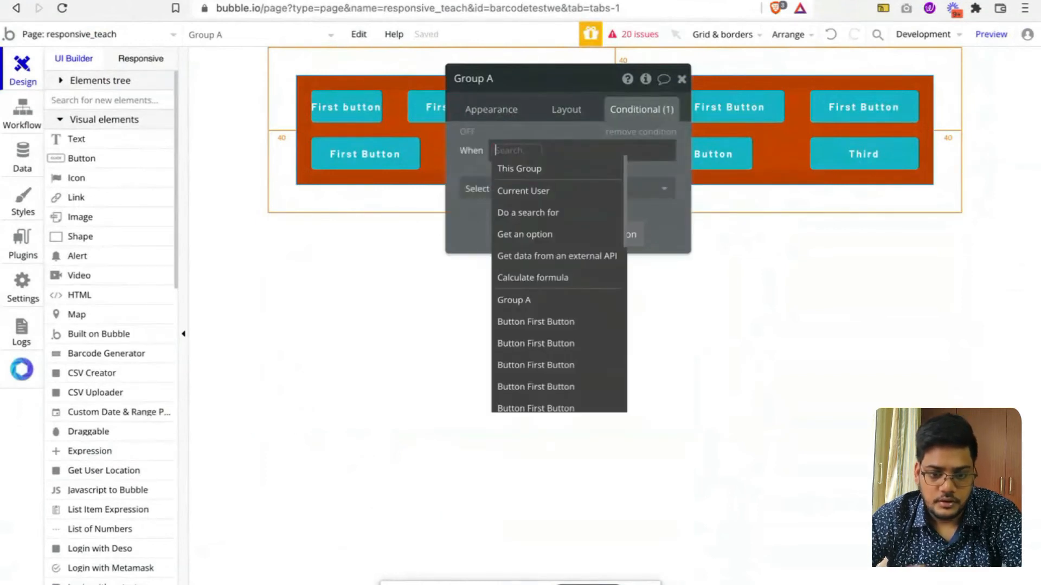
text(curr)
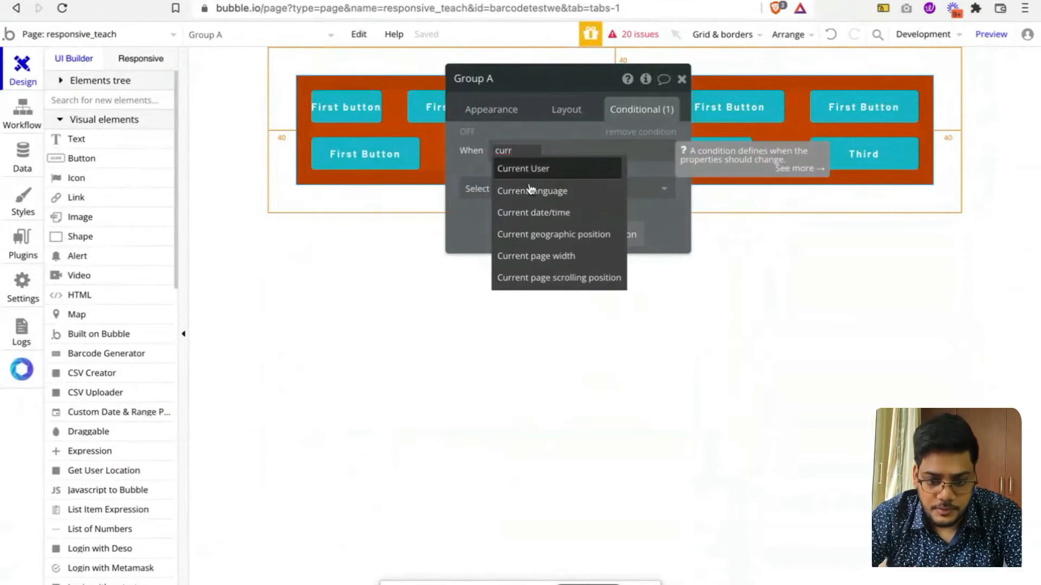
click(535, 256)
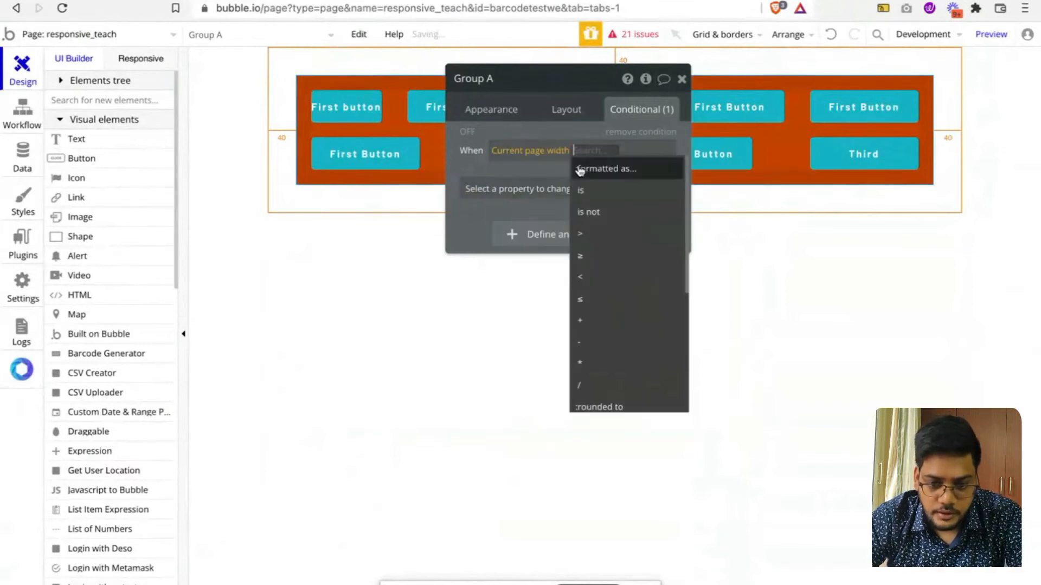
click(582, 298)
text(48)
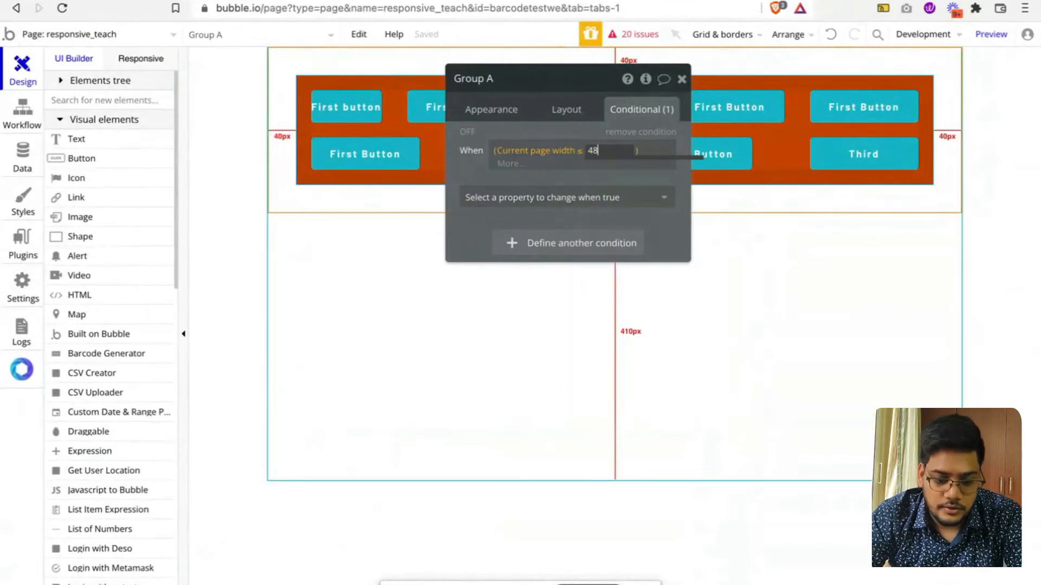
text(0)
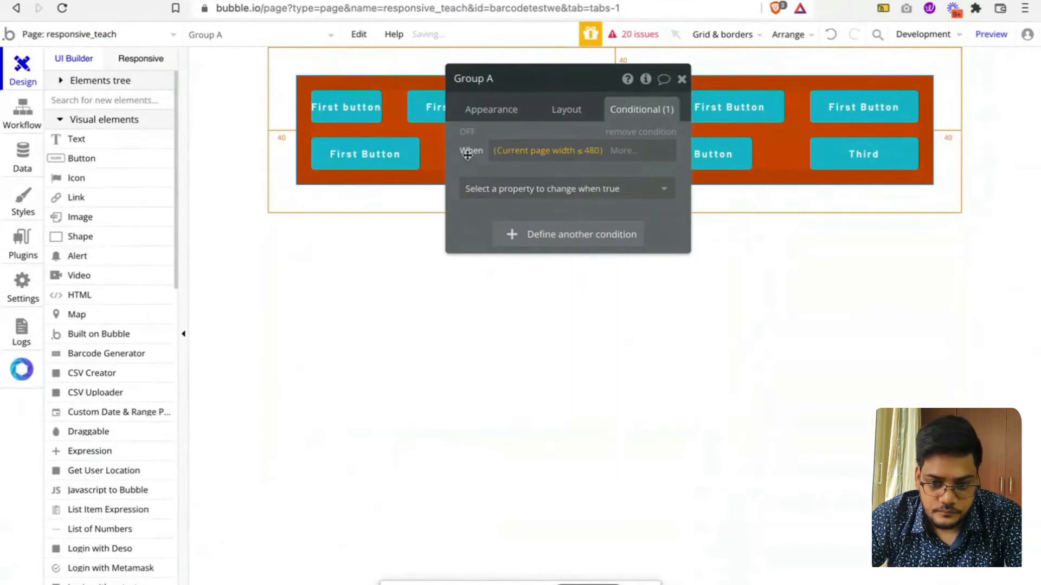
Step: Add the top, left, bottom and right margins as properties changed by Group A's page-width condition
click(511, 194)
text(mar)
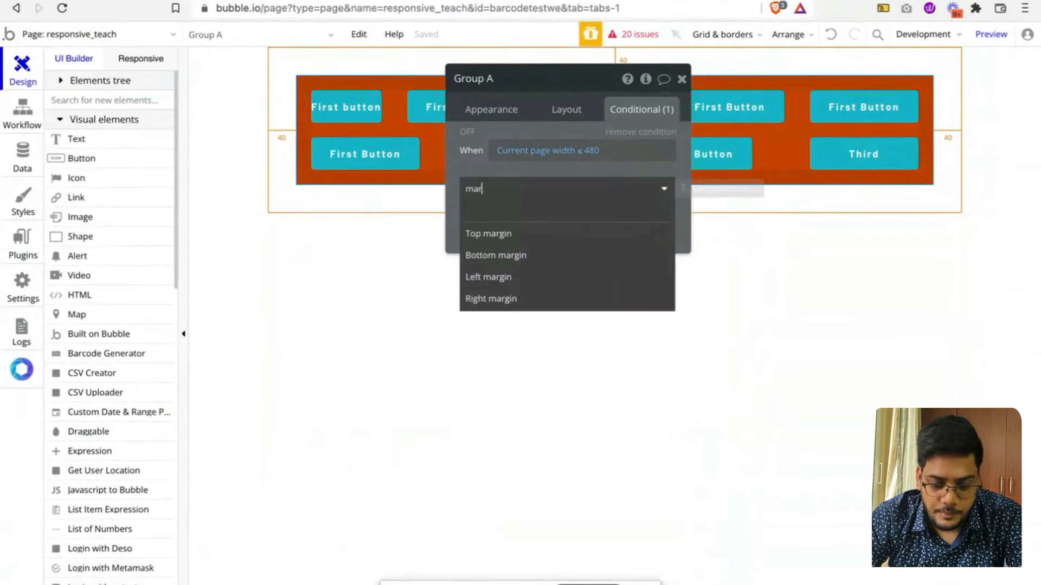
click(504, 233)
click(520, 217)
text(mar)
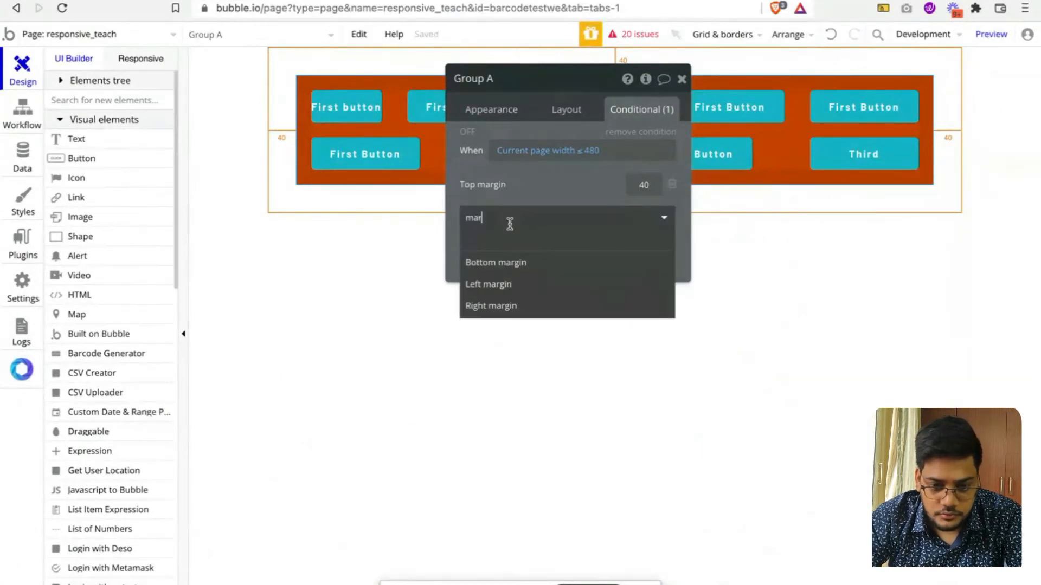
click(503, 280)
click(504, 246)
text(mar)
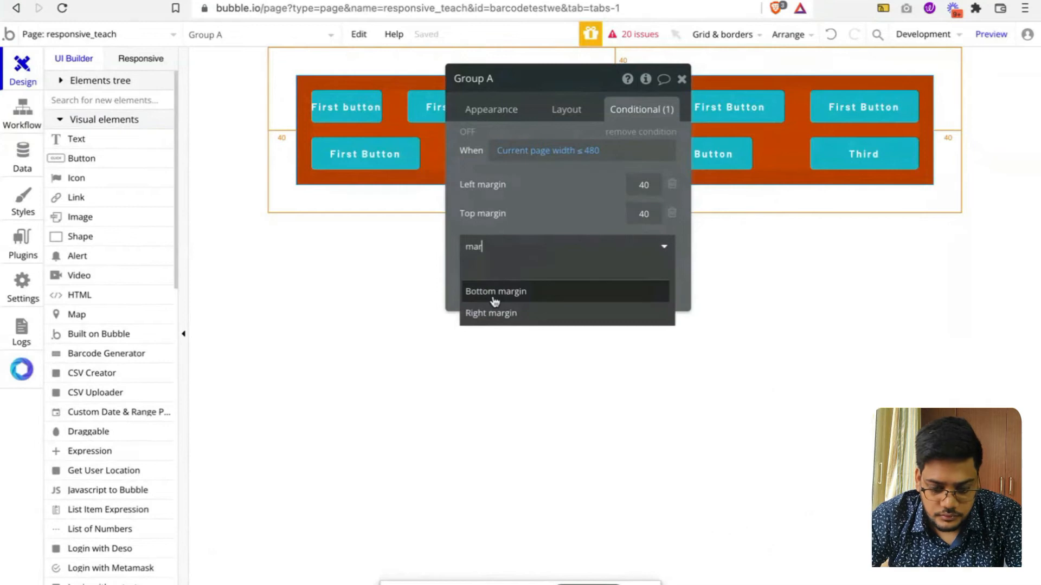
click(495, 297)
click(506, 276)
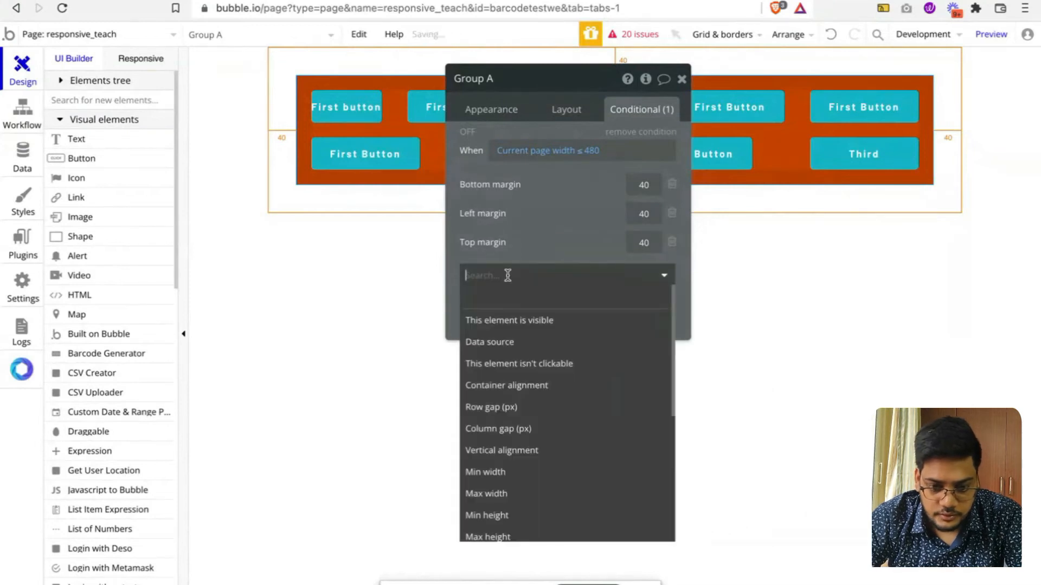
text(mar)
click(498, 317)
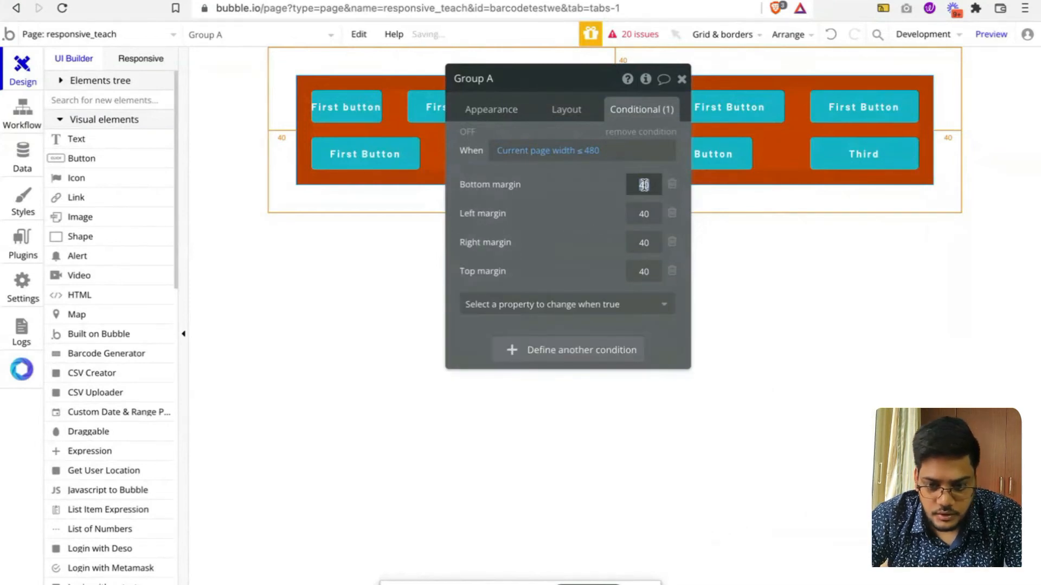
Step: Set the bottom, left, right and top margins in Group A's condition to 20
double_click(644, 185)
text(20)
key(Tab)
key(Tab)
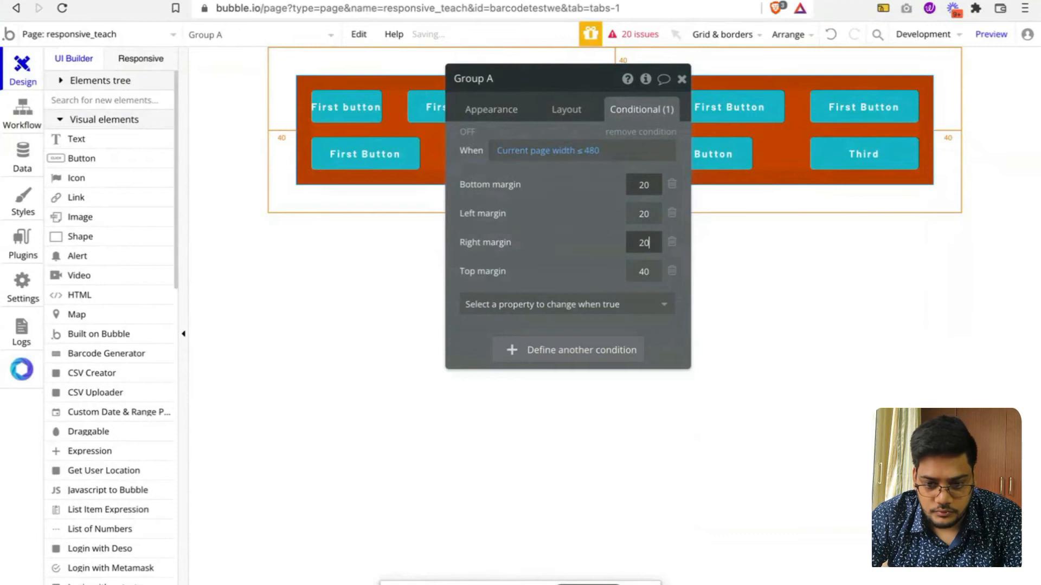
key(Tab)
text(20)
key(Tab)
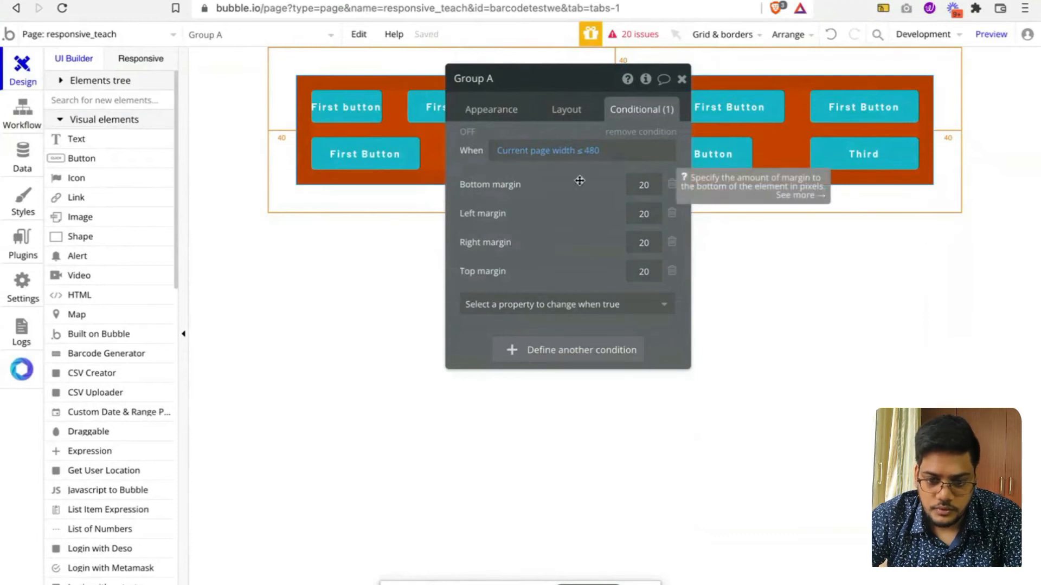
Step: Compare Group A's margins in the responsive view at page widths of 320 and 768 px, and return to the UI builder
click(147, 65)
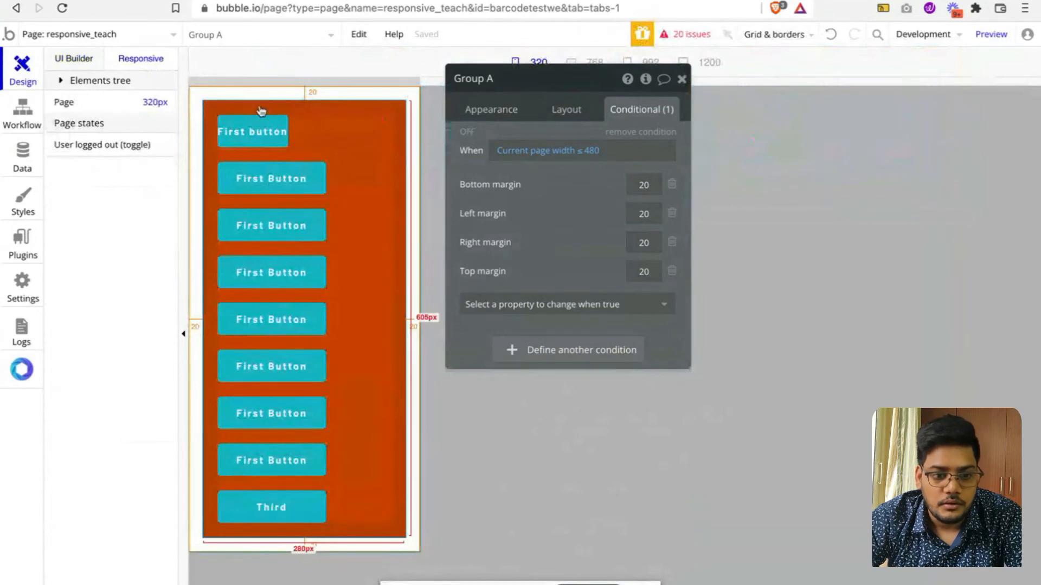
click(591, 62)
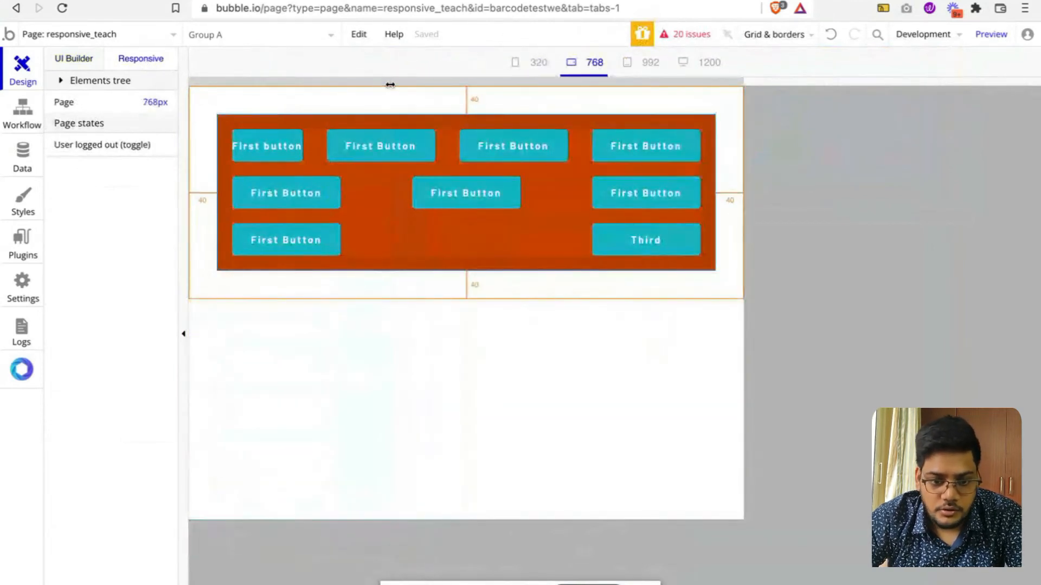
click(76, 57)
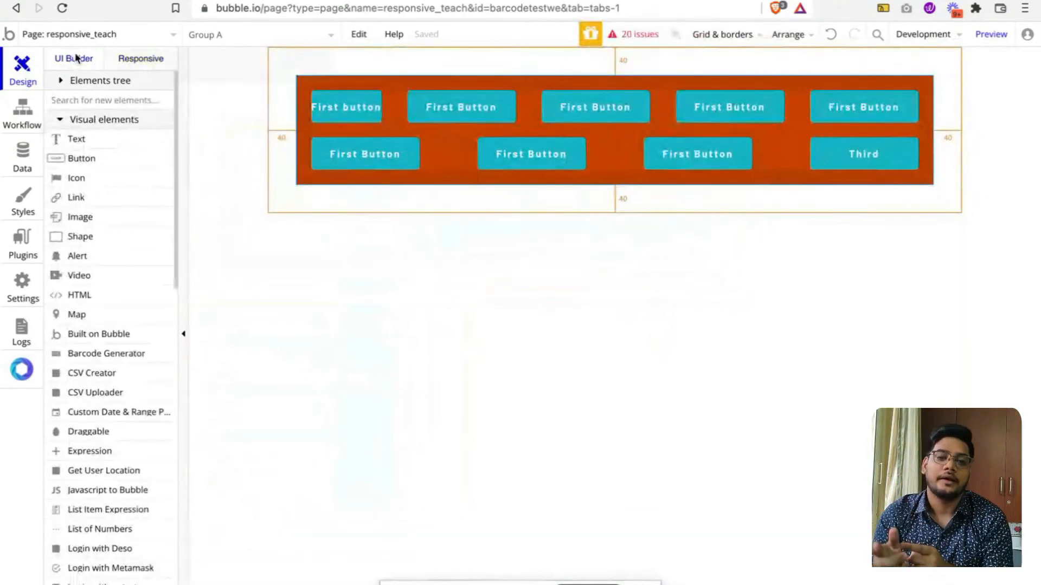
Step: Review Group A's margin condition and close its property editor
double_click(281, 155)
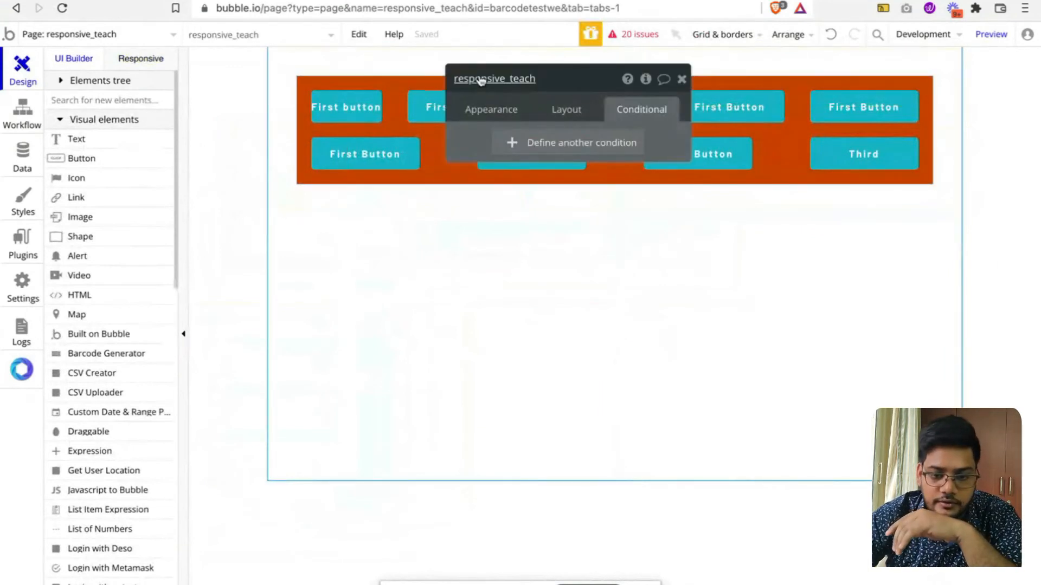
click(357, 82)
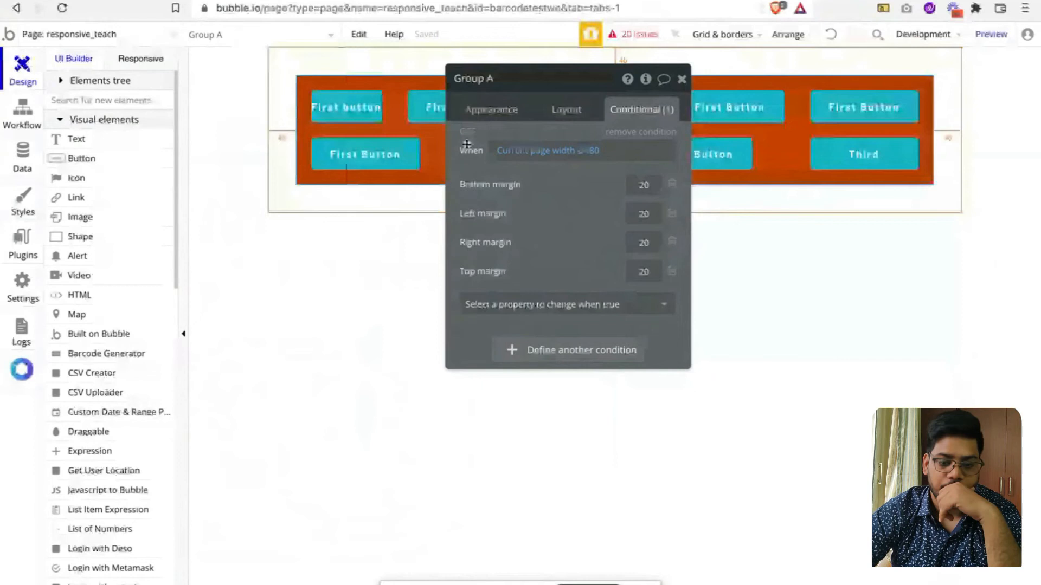
click(682, 80)
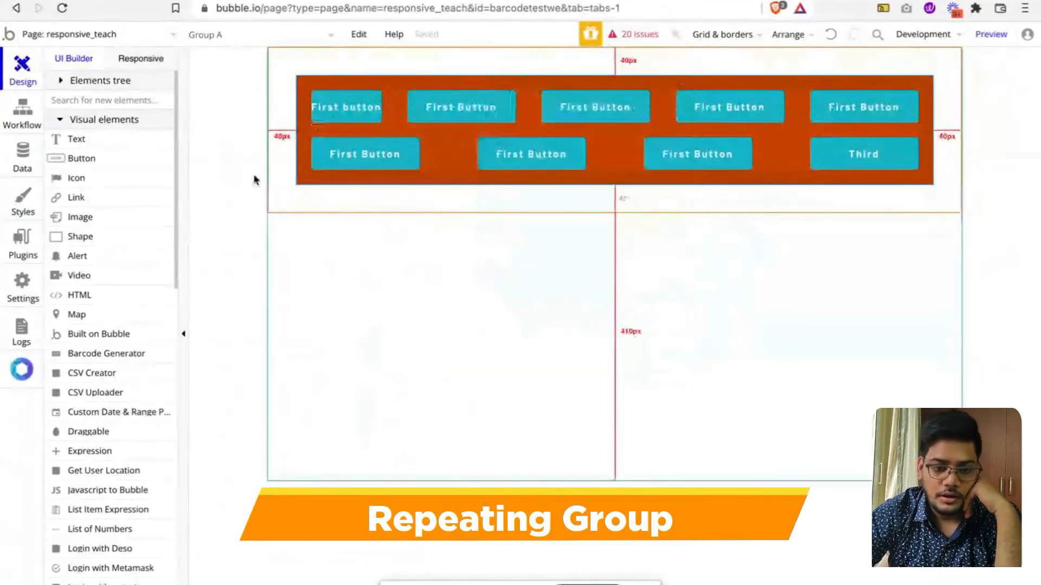
Step: Find the Repeating Group container element and place one on the page
click(94, 101)
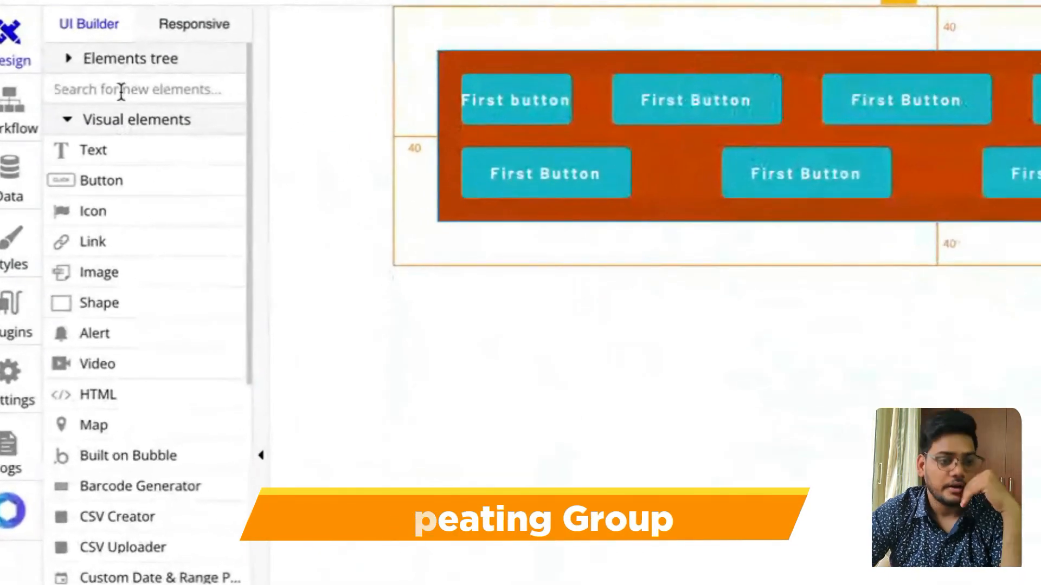
text(rep)
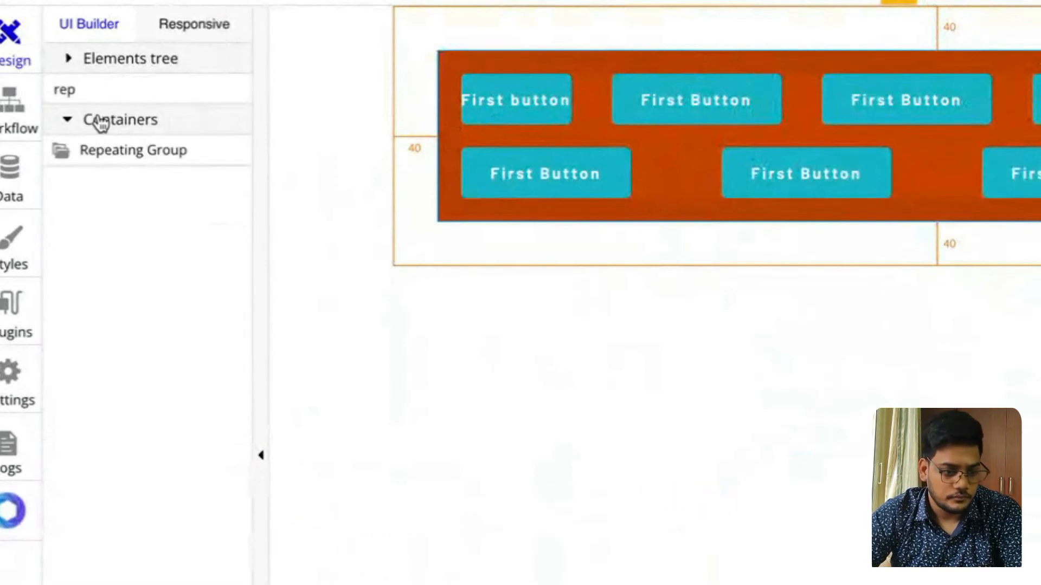
click(98, 154)
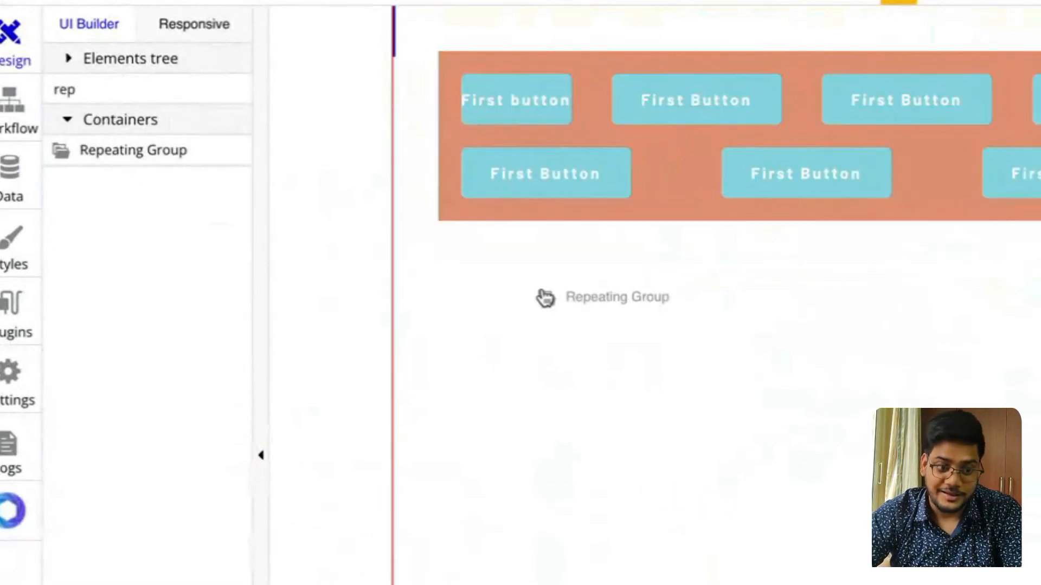
click(578, 276)
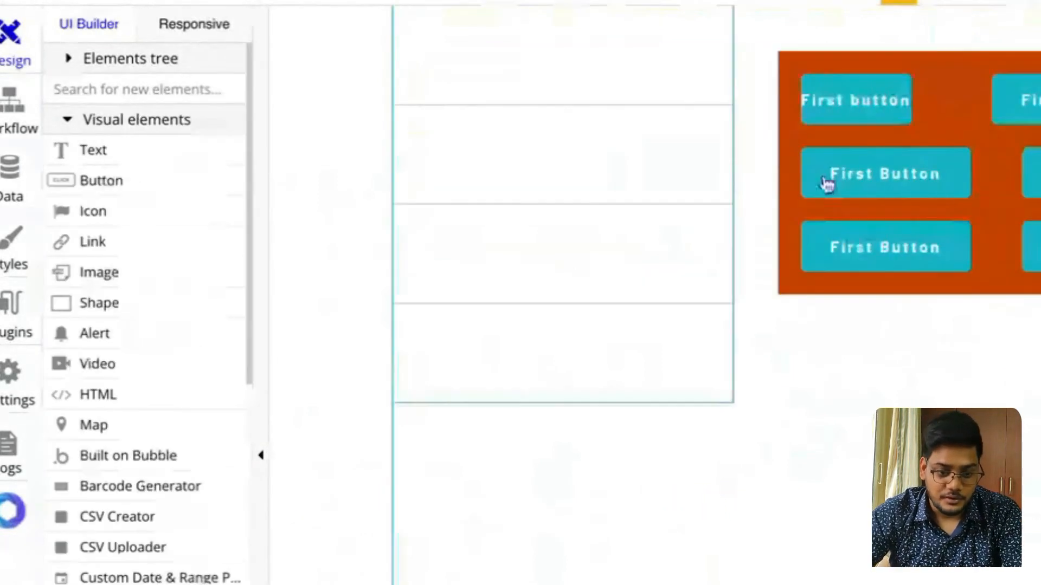
Step: Set the responsive_teach page's container layout to Column and move the repeating group after Group A
click(614, 167)
click(862, 480)
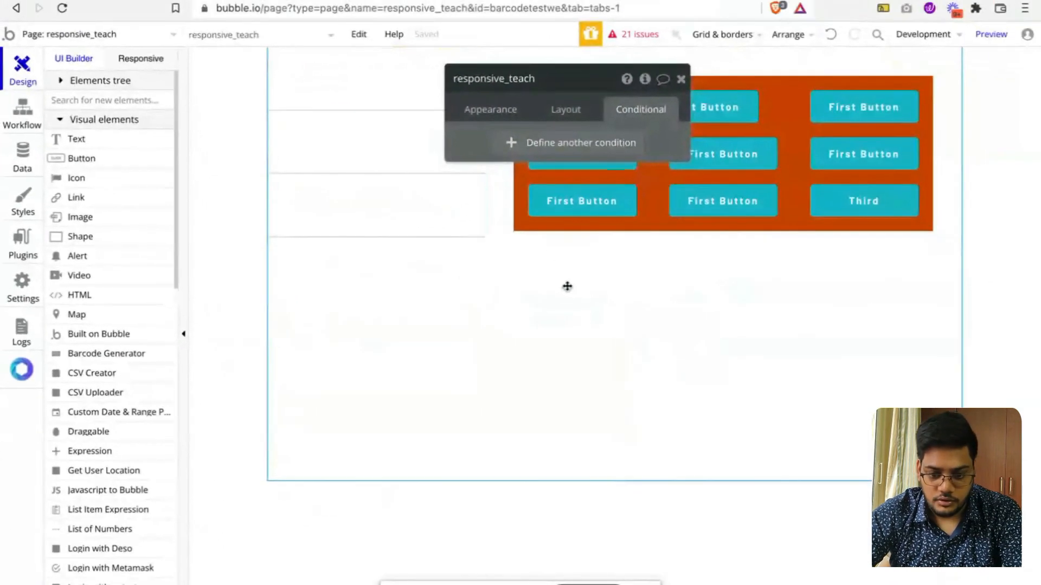
click(563, 109)
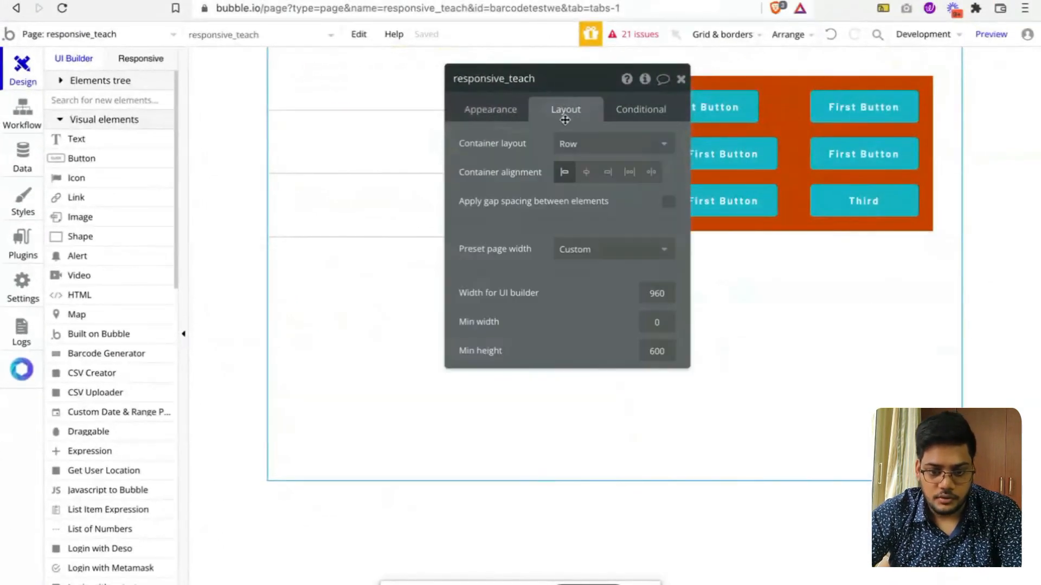
click(575, 140)
click(574, 232)
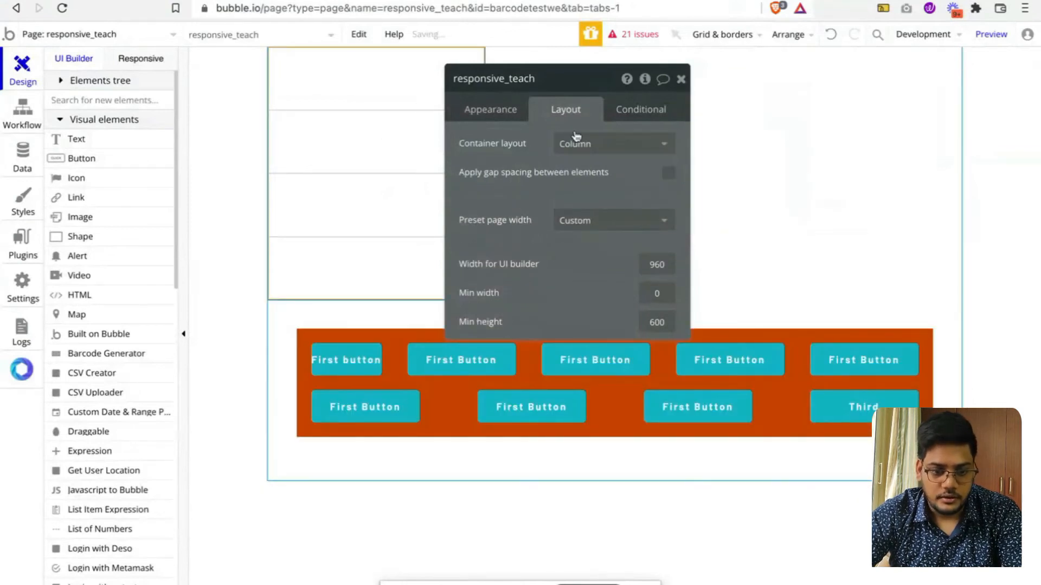
click(374, 143)
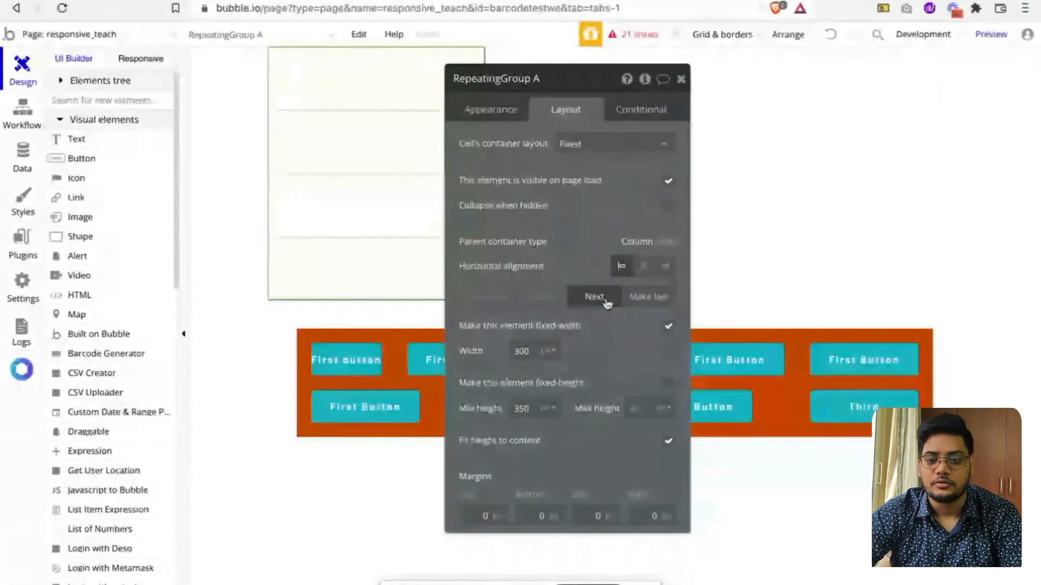
click(611, 302)
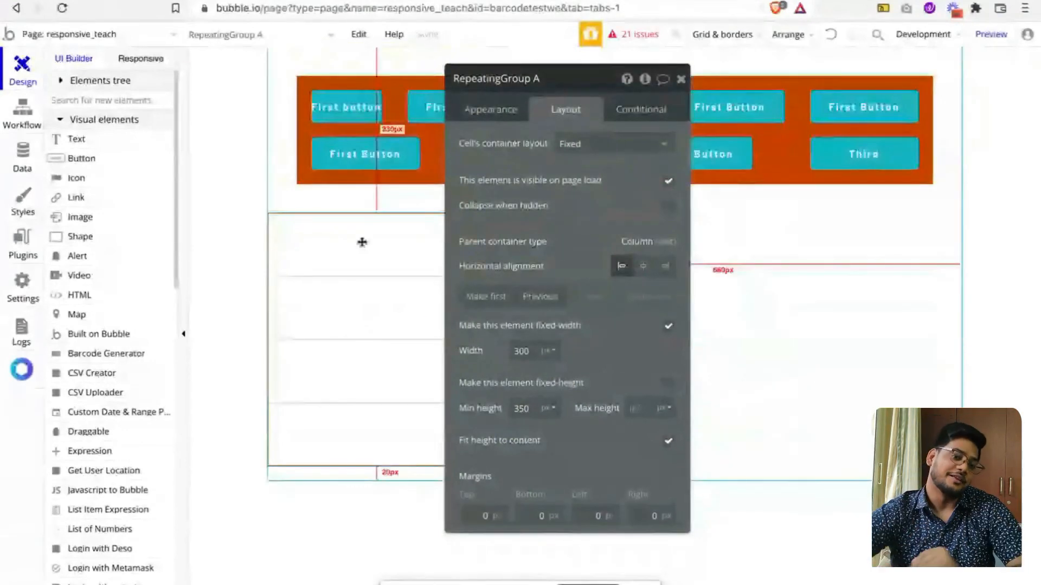
Step: Review Group A's layout settings, including the unit choices for its minimum and maximum width
click(343, 81)
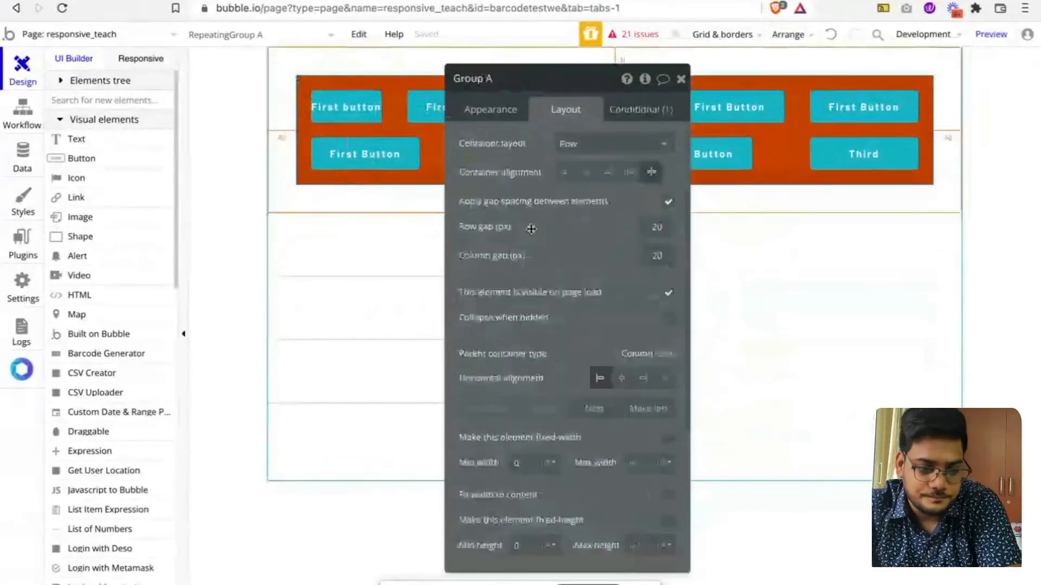
scroll(551, 368, down, 5)
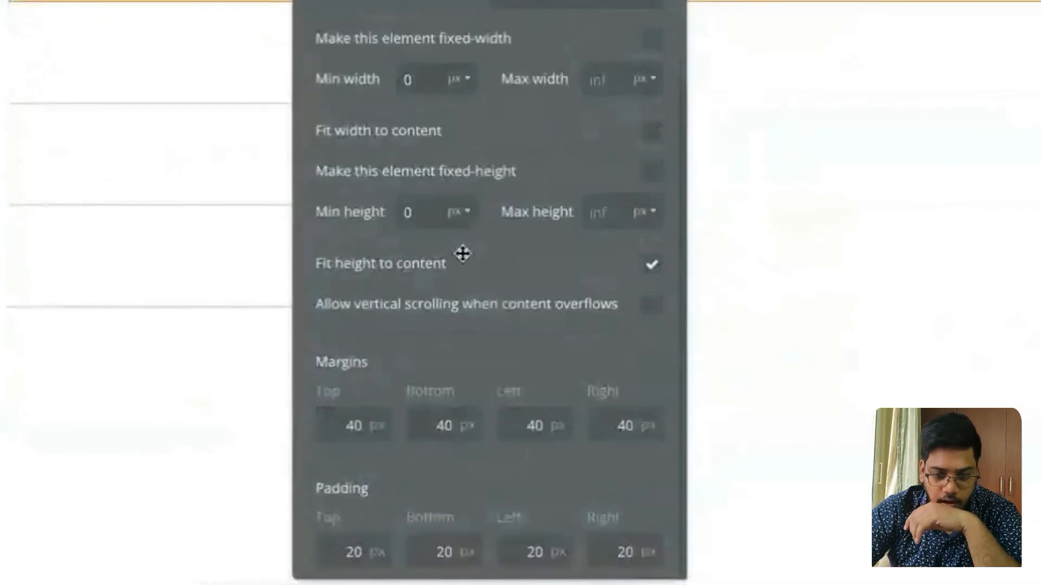
click(462, 83)
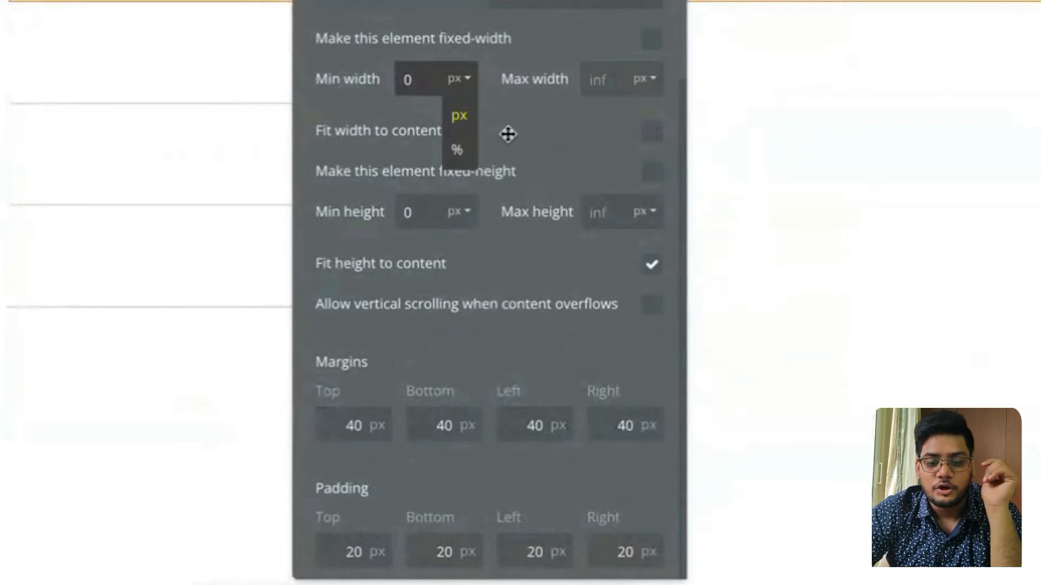
click(653, 83)
click(653, 83)
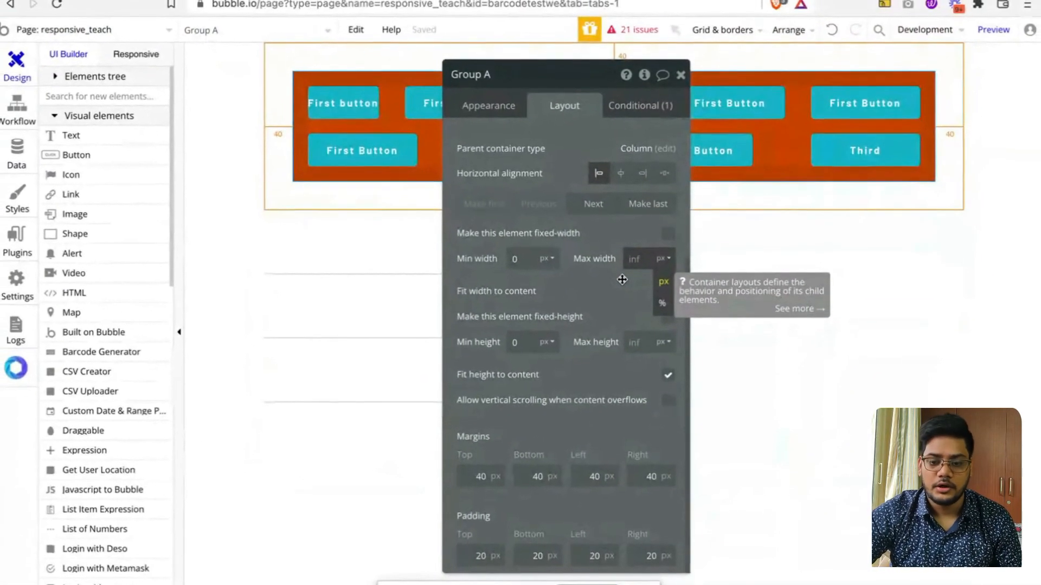
click(620, 271)
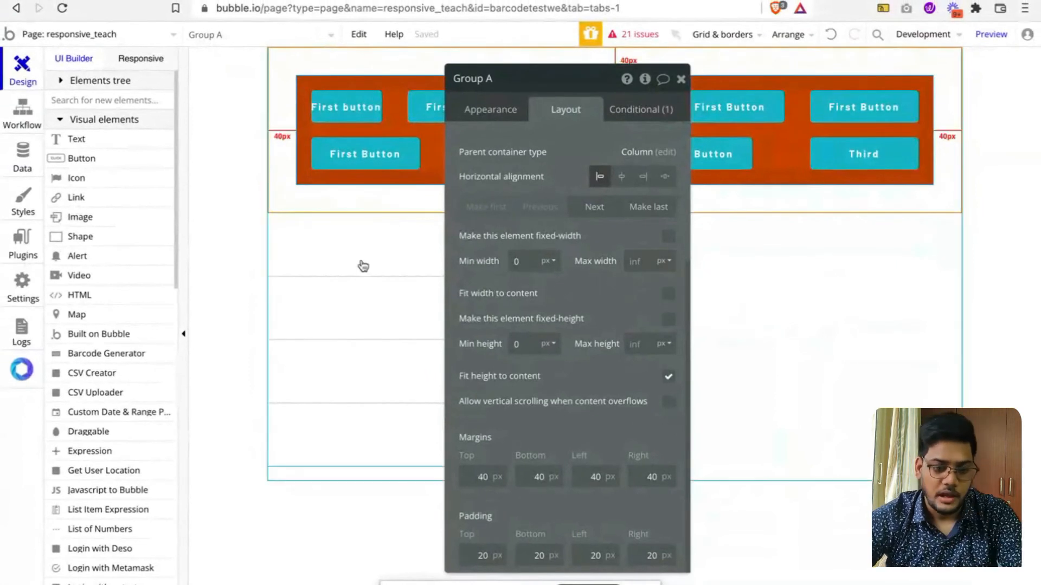
Step: Set the repeating group's data source to a search for Items and its type of content to Item
click(358, 254)
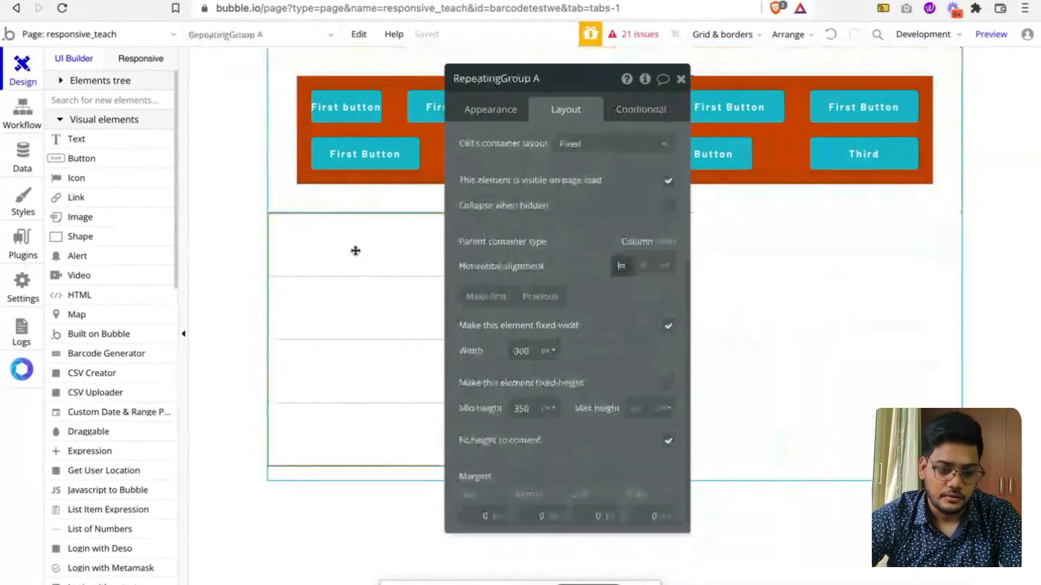
click(494, 112)
drag(590, 233, 784, 236)
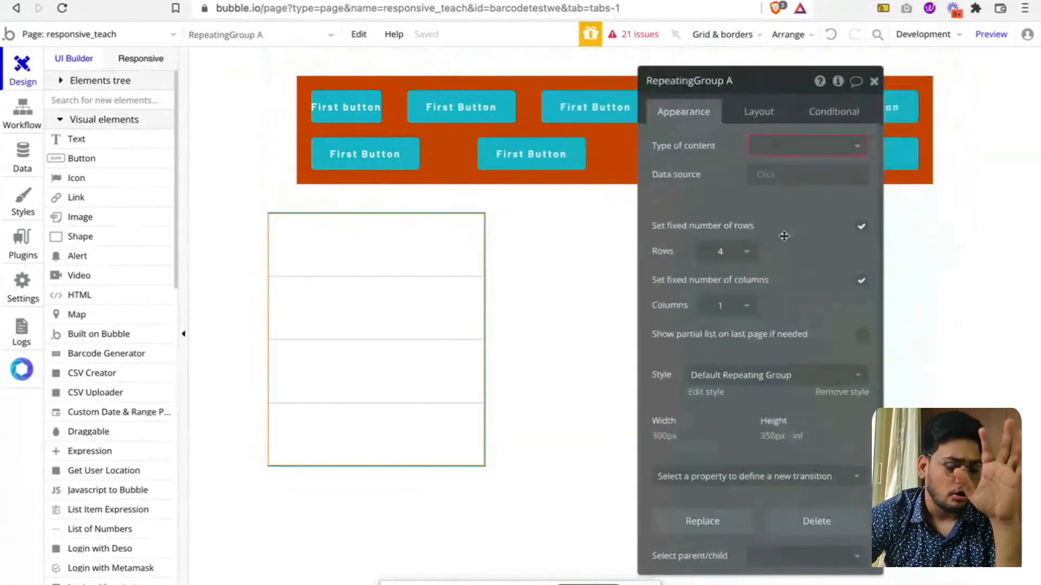
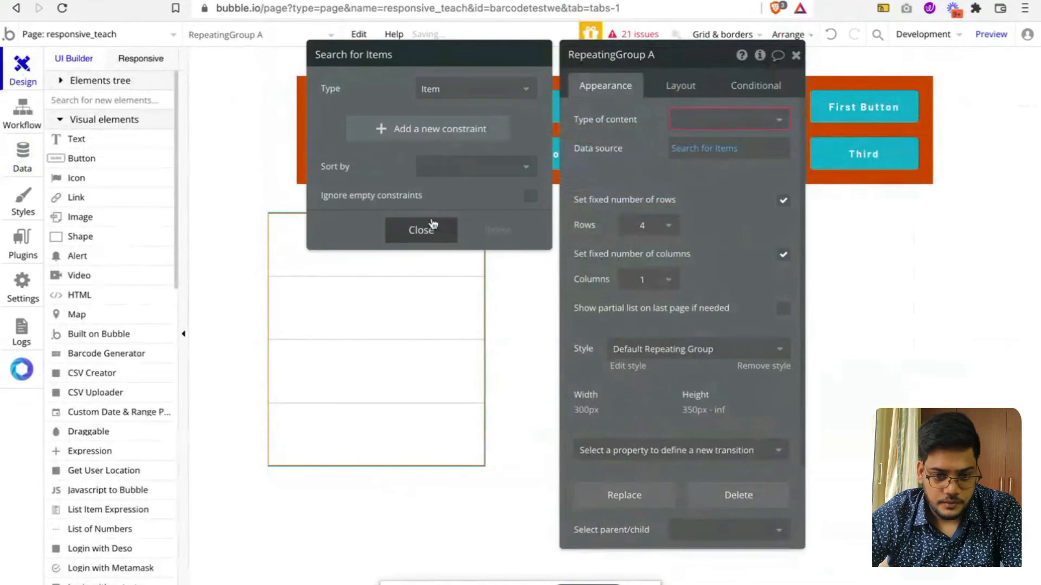
click(425, 227)
click(745, 121)
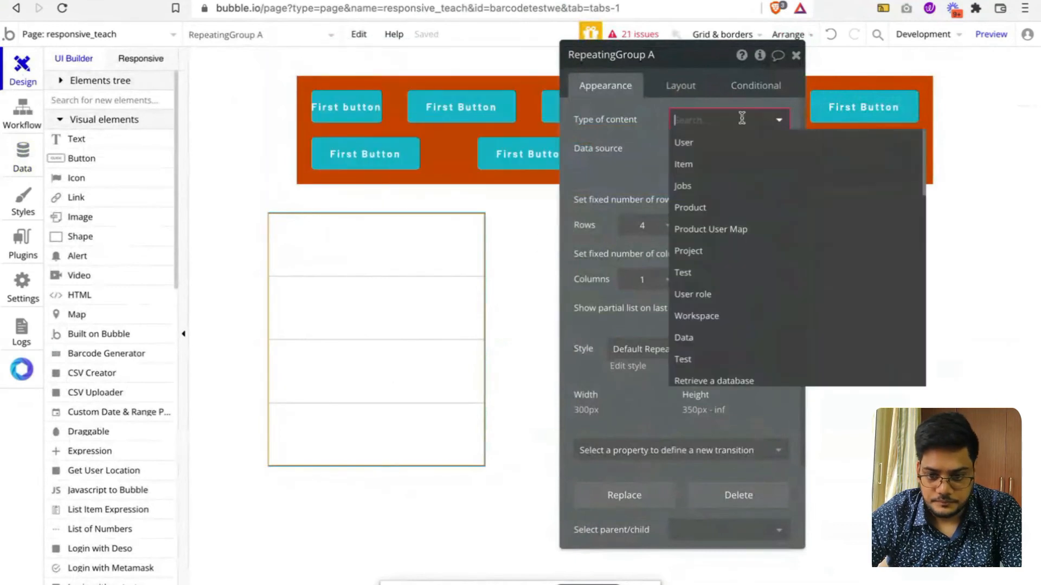
click(682, 164)
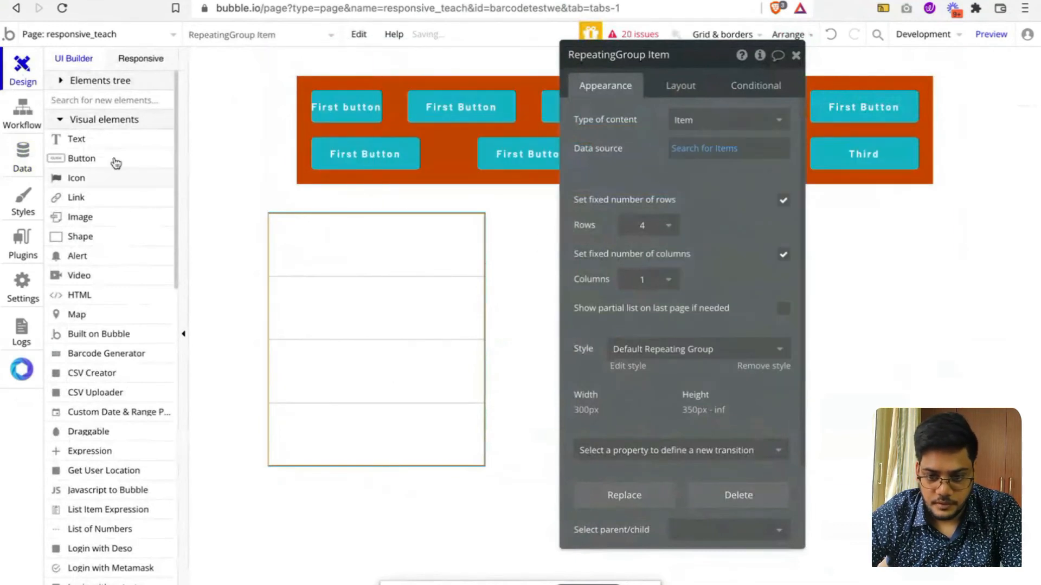
Step: Place a text element in the repeating group's first cell and bind it to Current cell's Item's abc
click(68, 140)
click(286, 235)
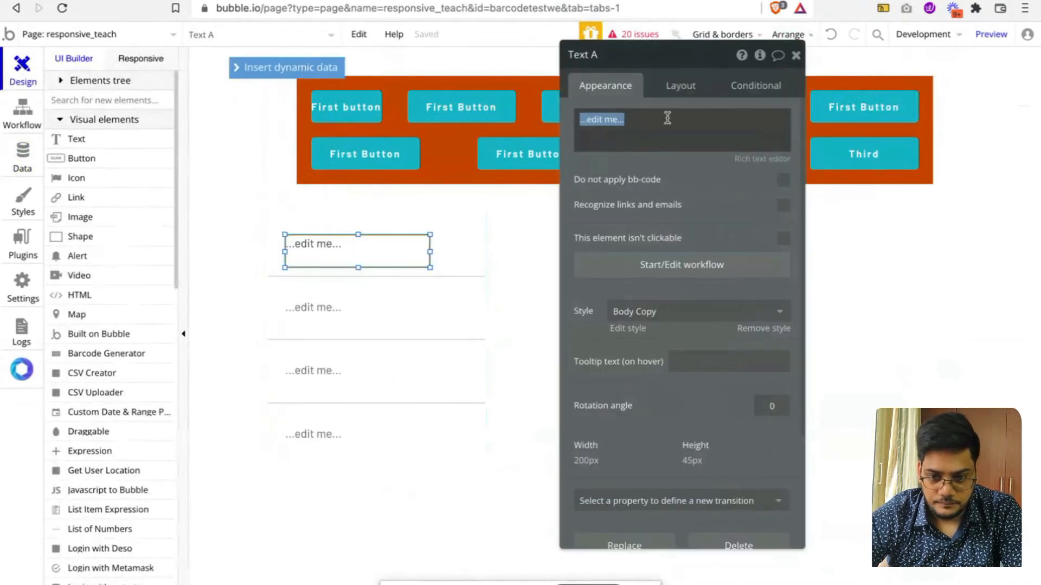
key(BackSpace)
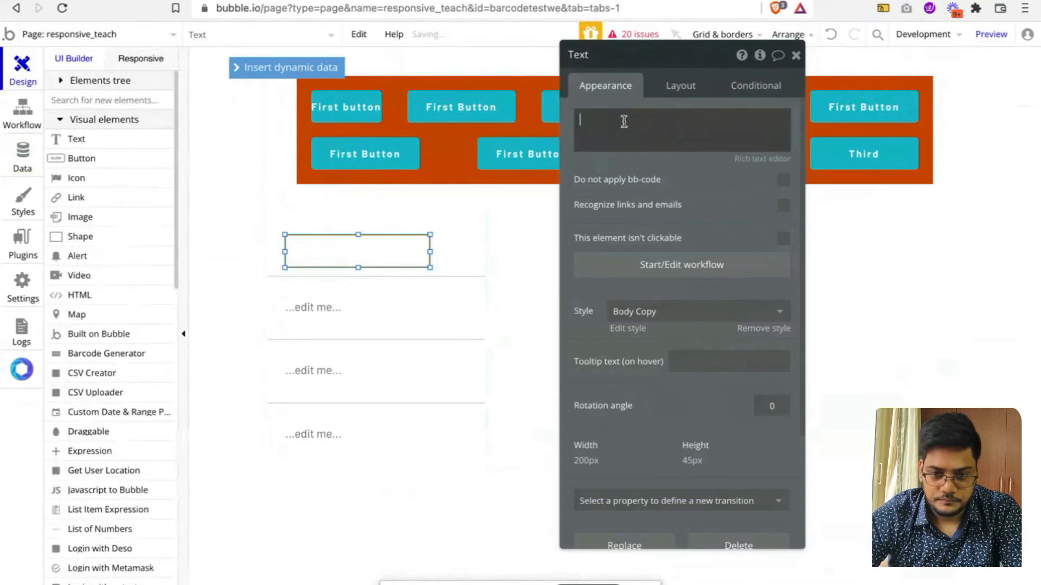
click(245, 66)
click(635, 161)
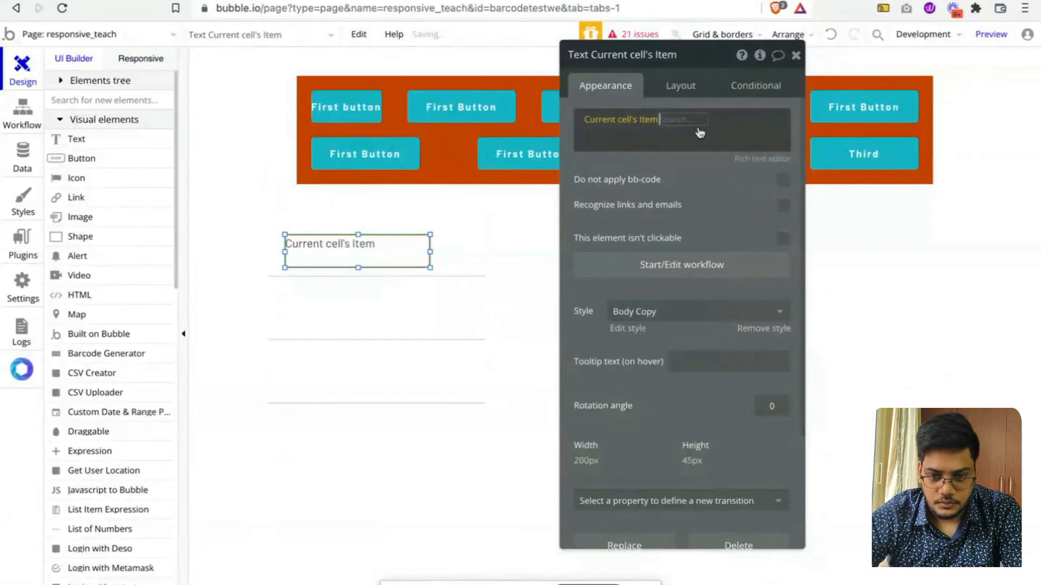
click(694, 138)
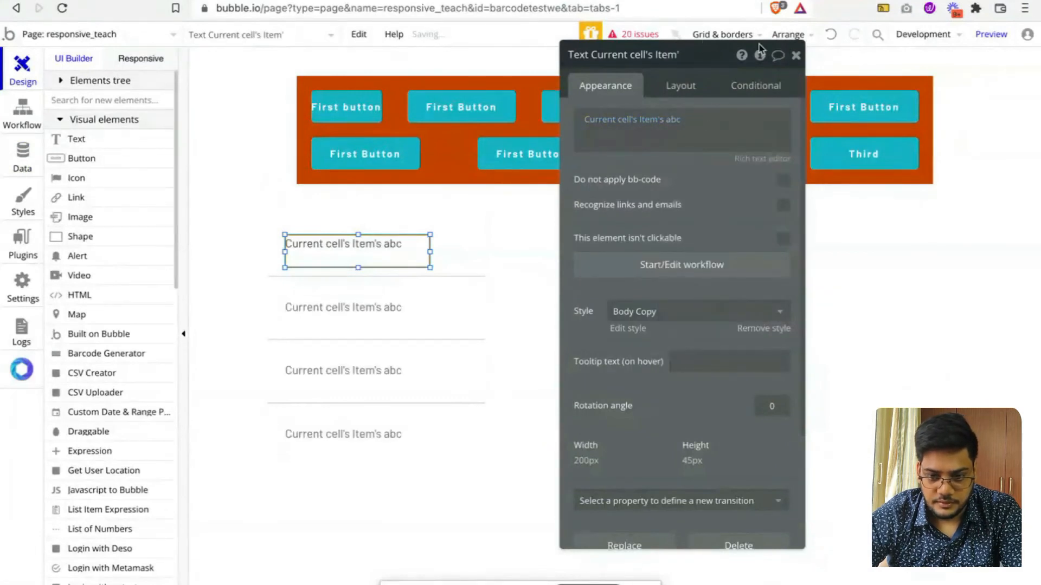
Step: Preview the page to check the repeating group's items, and return to the editor
click(991, 34)
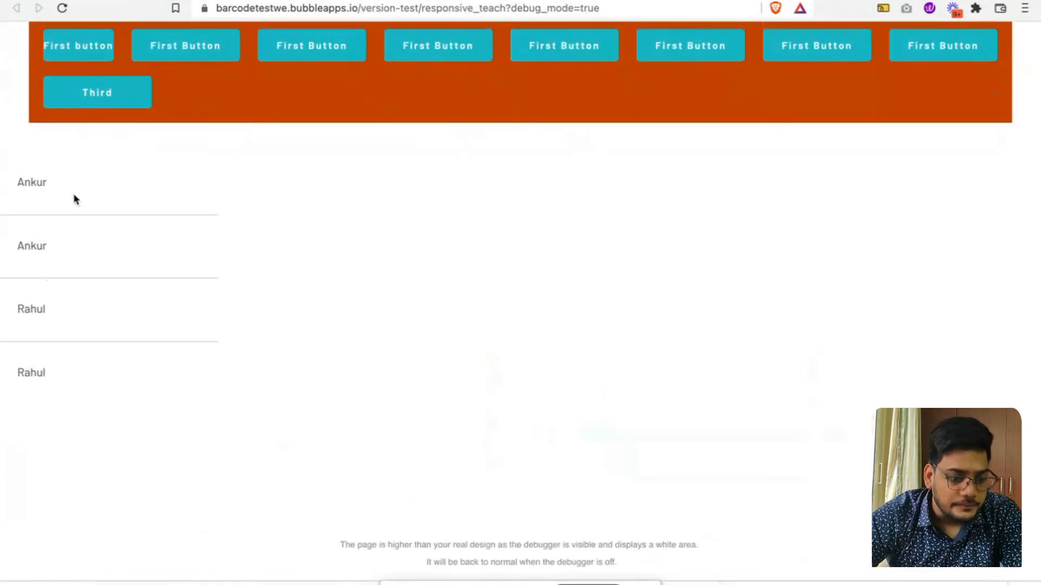
key(super+w)
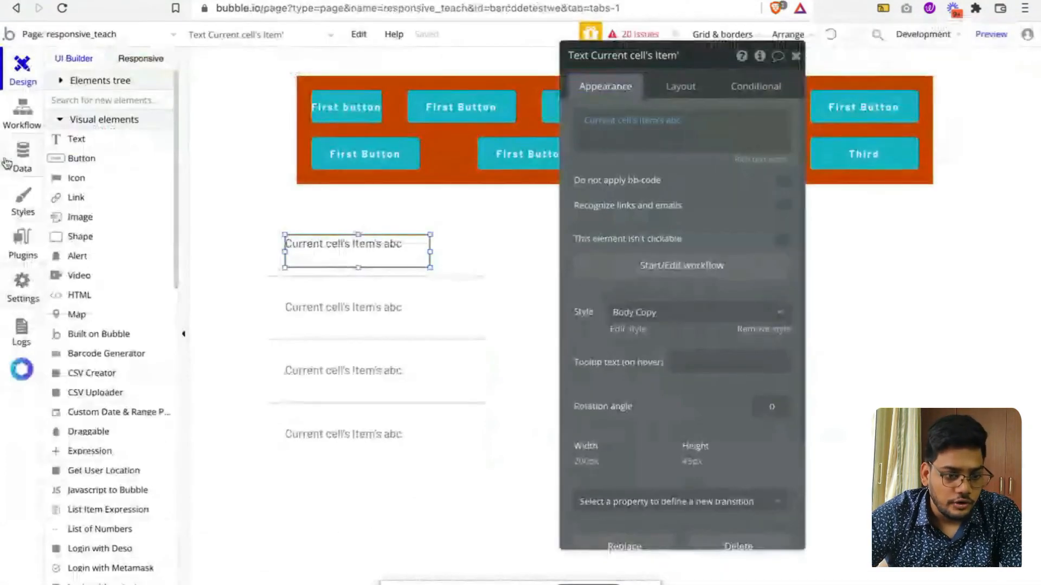
click(7, 163)
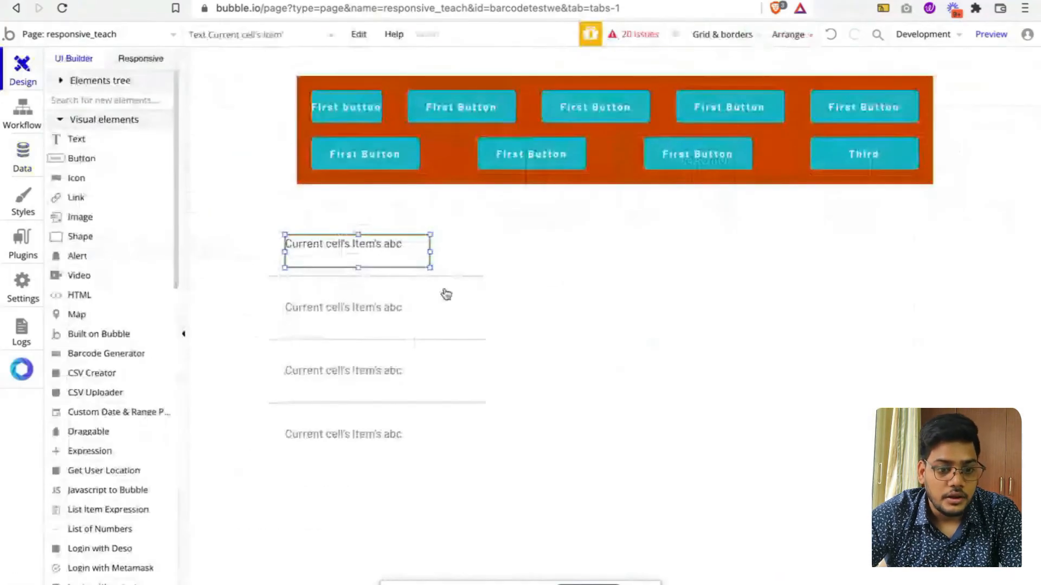
Step: Turn off the repeating group's fixed number of rows and set the minimum row height to 80 px
double_click(450, 290)
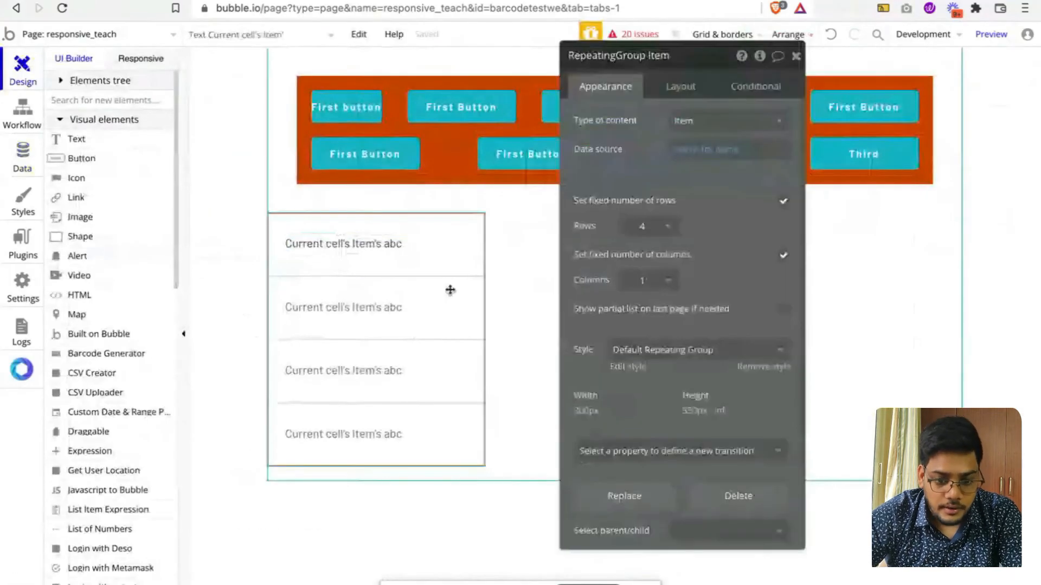
click(783, 203)
double_click(681, 226)
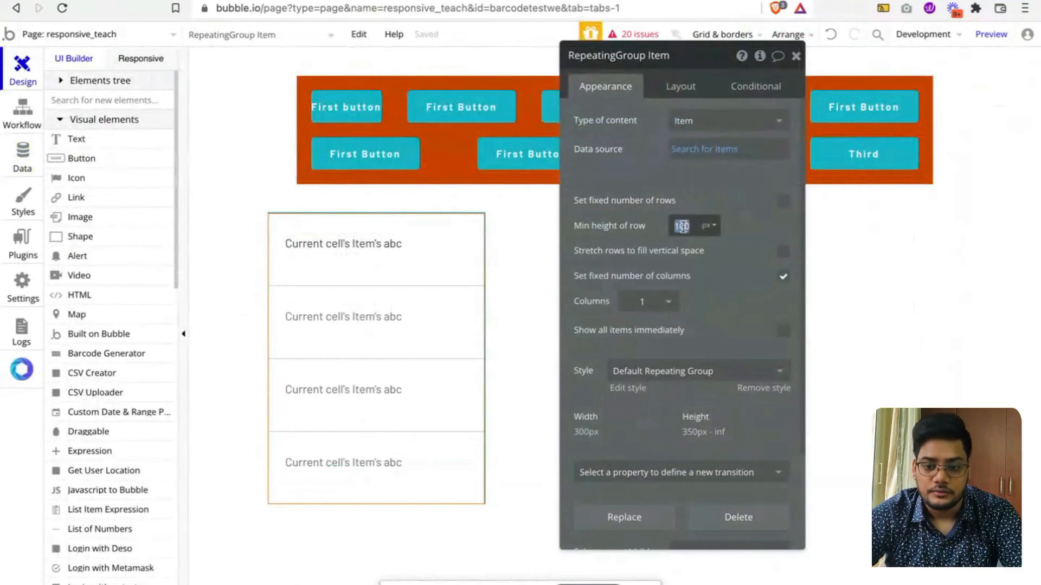
text(80)
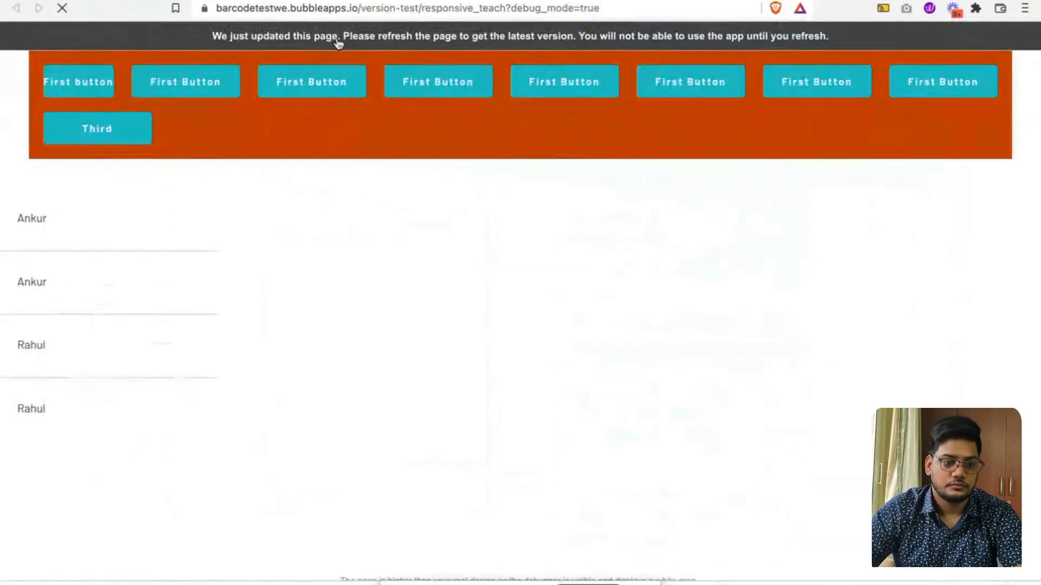
Step: Examine how the repeating group's rows extend down the page in the refreshed preview
scroll(114, 280, down, 1)
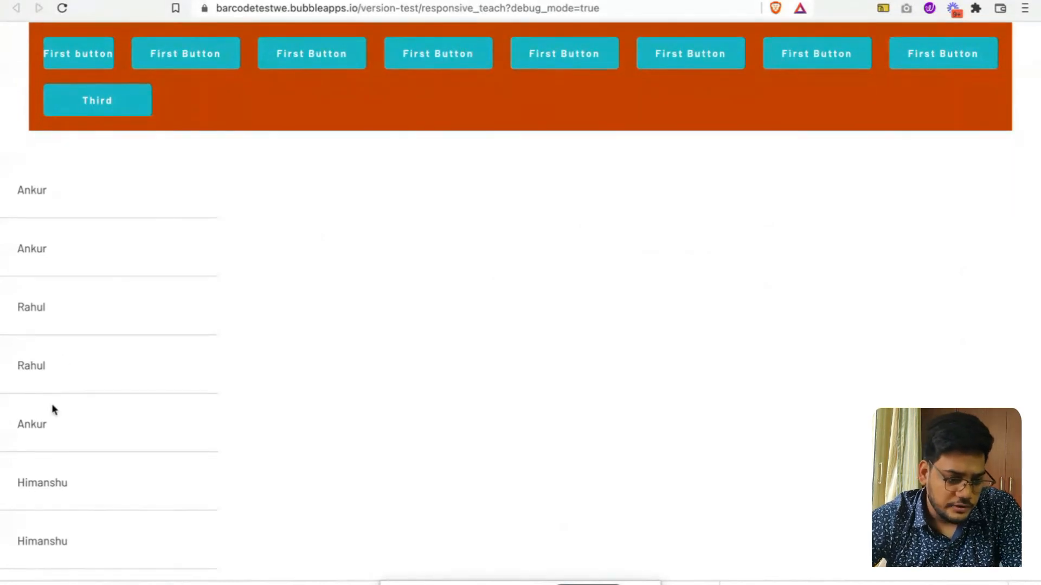
scroll(52, 409, down, 5)
scroll(52, 409, down, 3)
scroll(52, 410, up, 8)
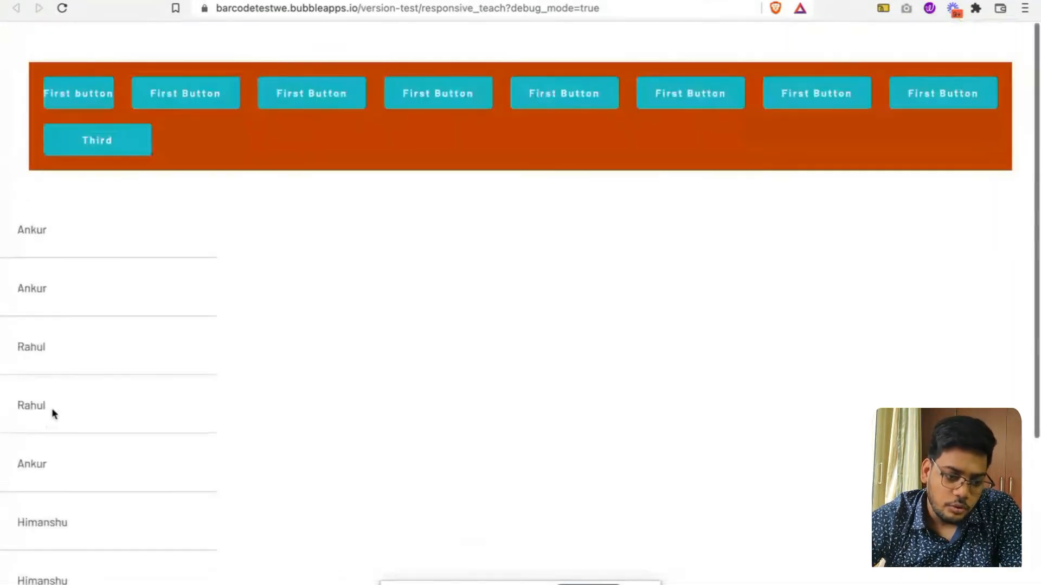
click(86, 1)
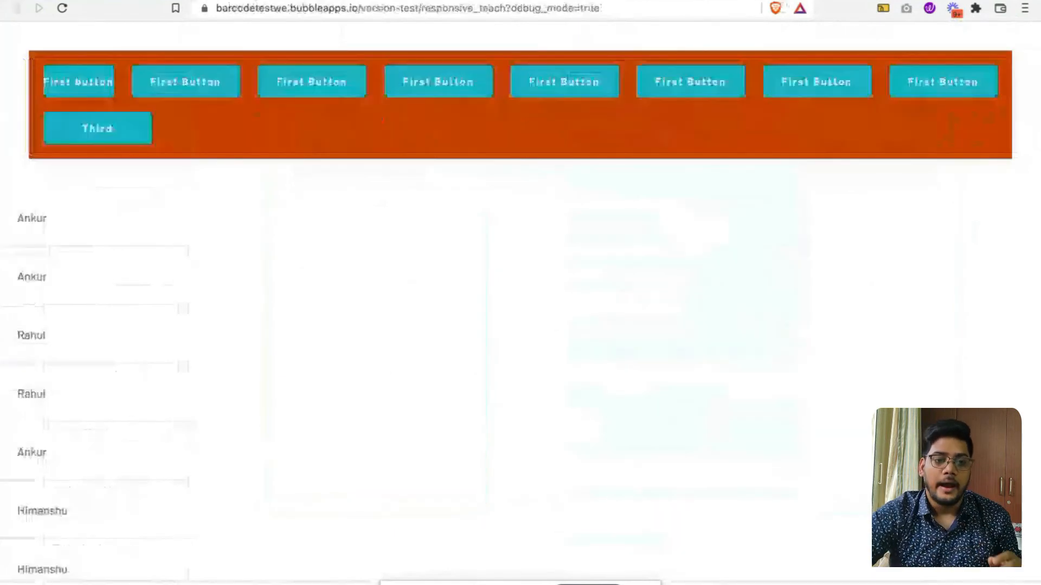
scroll(237, 328, down, 3)
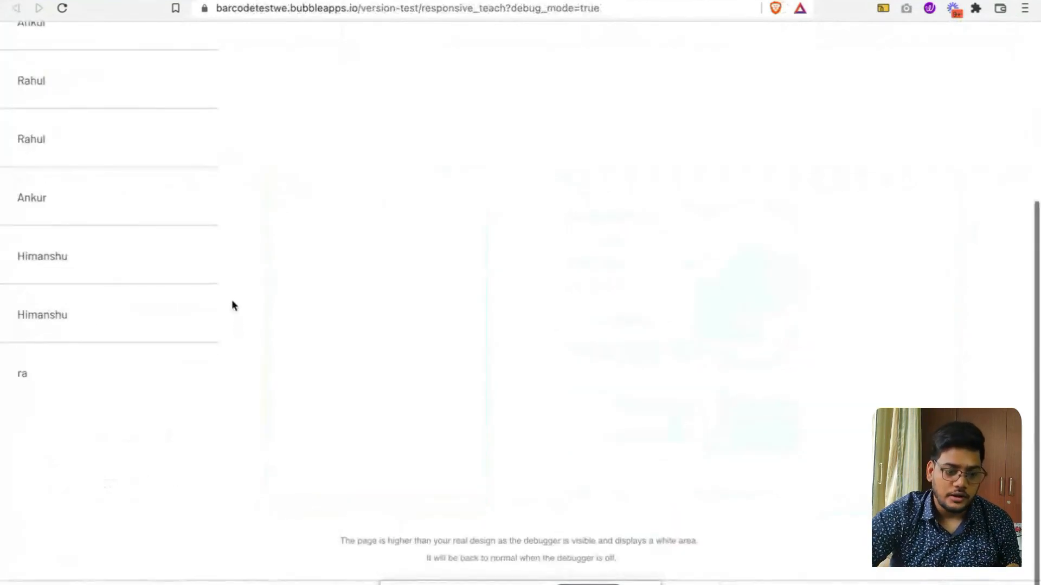
scroll(232, 305, up, 5)
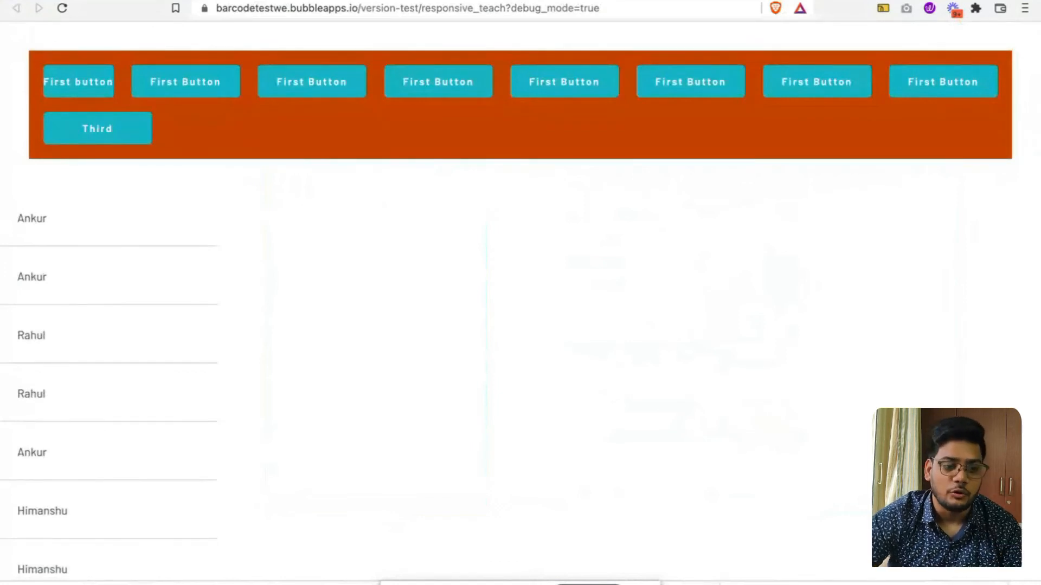
Step: Enable Show all items immediately on the repeating group and check the list in the refreshed preview
click(140, 1)
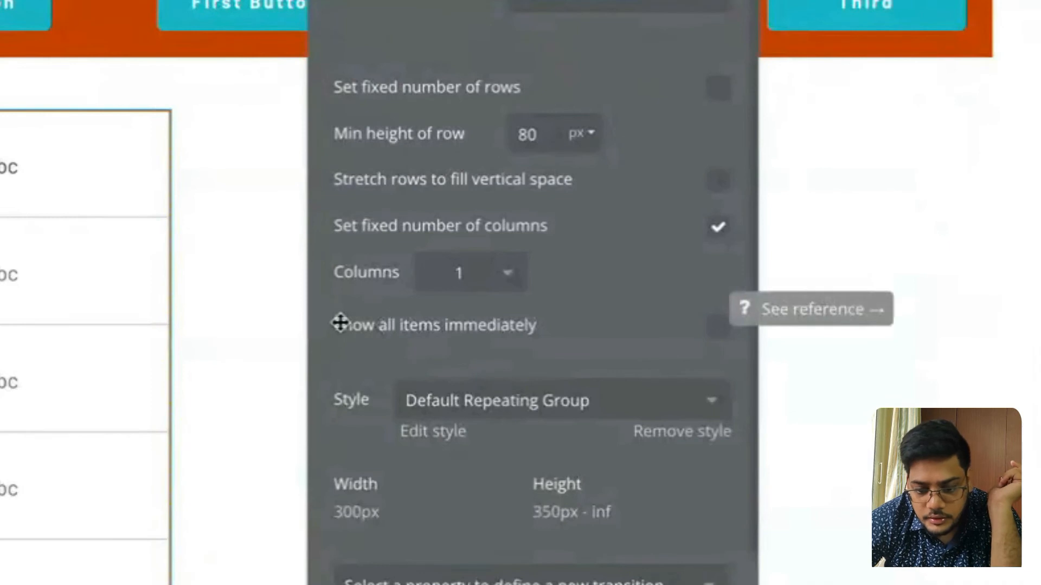
click(720, 331)
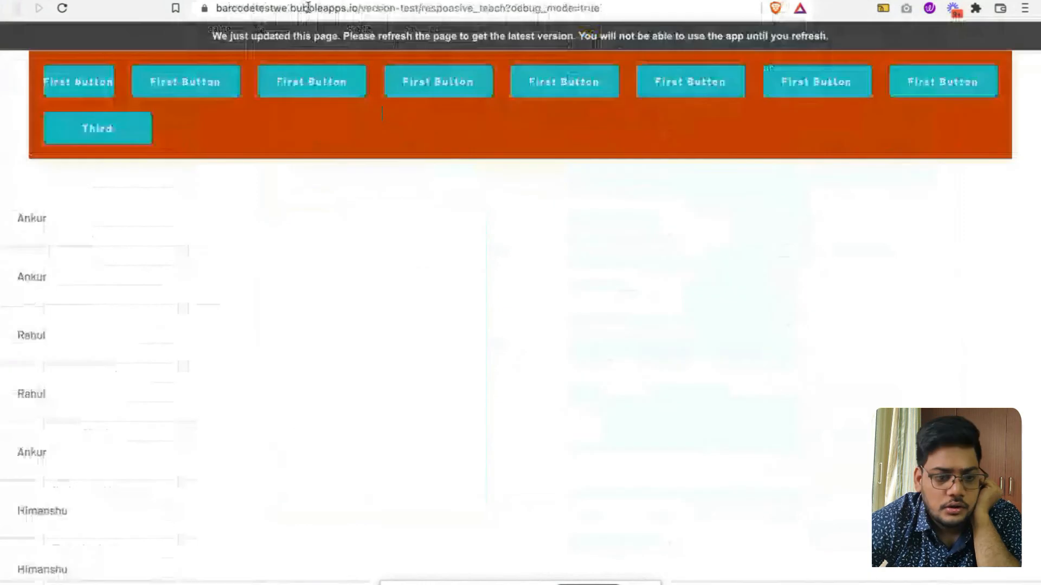
click(312, 33)
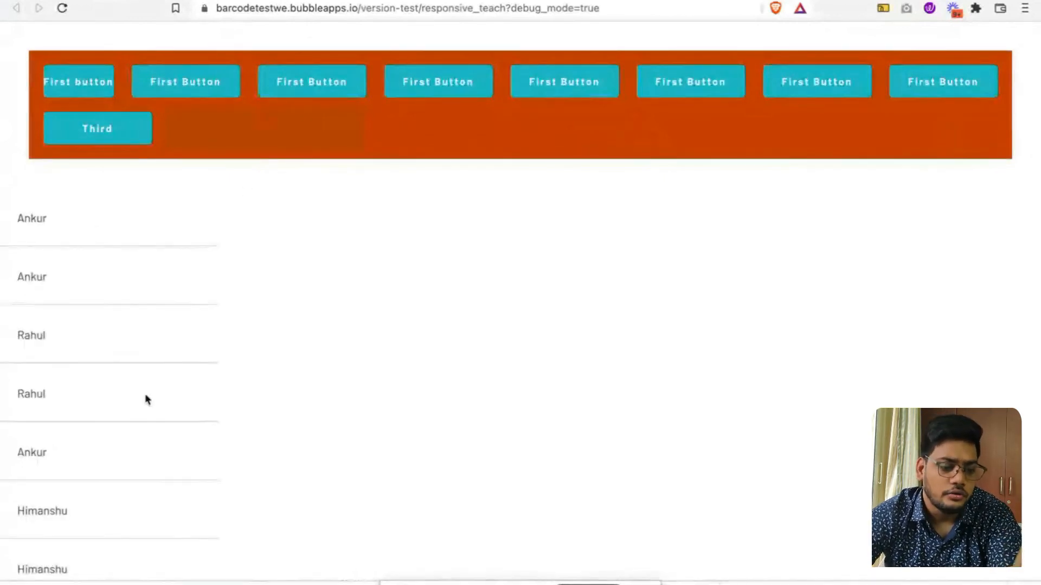
scroll(145, 399, down, 3)
scroll(145, 399, up, 2)
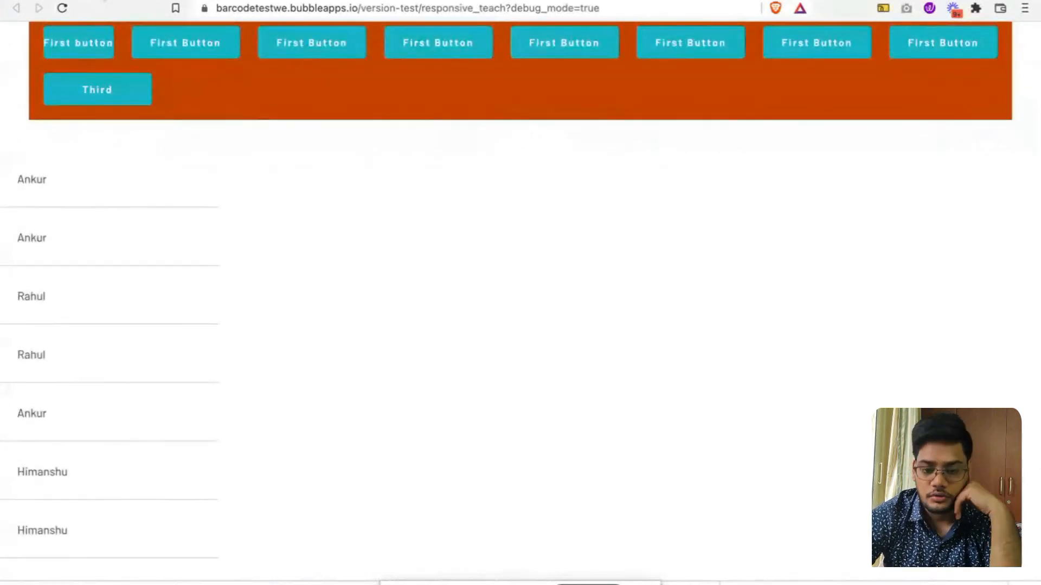
Step: Return to the editor and remove the Default Repeating Group style from the repeating group
click(103, 0)
scroll(747, 355, down, 2)
click(769, 343)
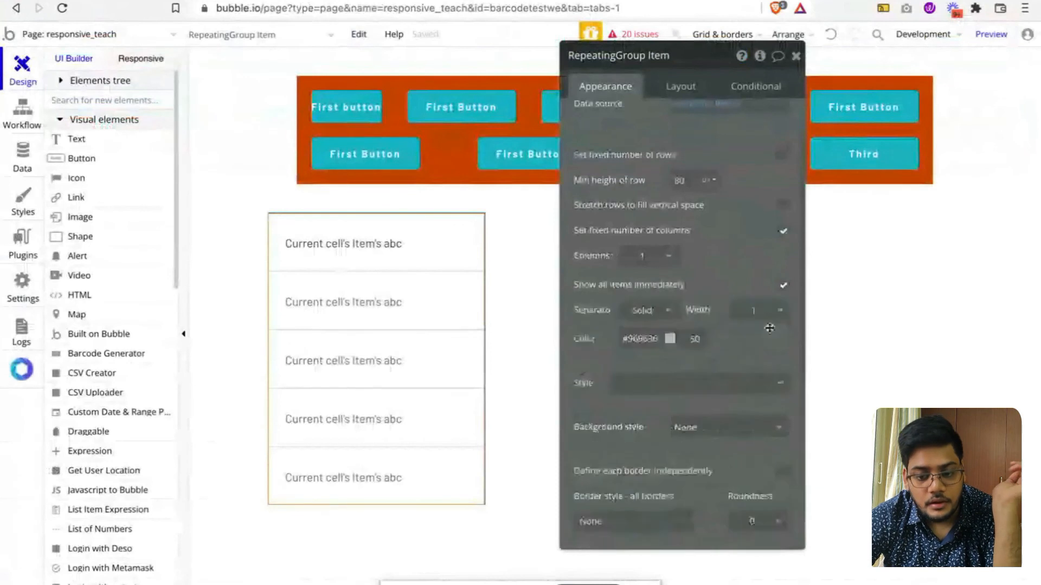
Step: Review the repeating group's appearance settings and the layout settings of the first button in the orange group
scroll(721, 286, up, 2)
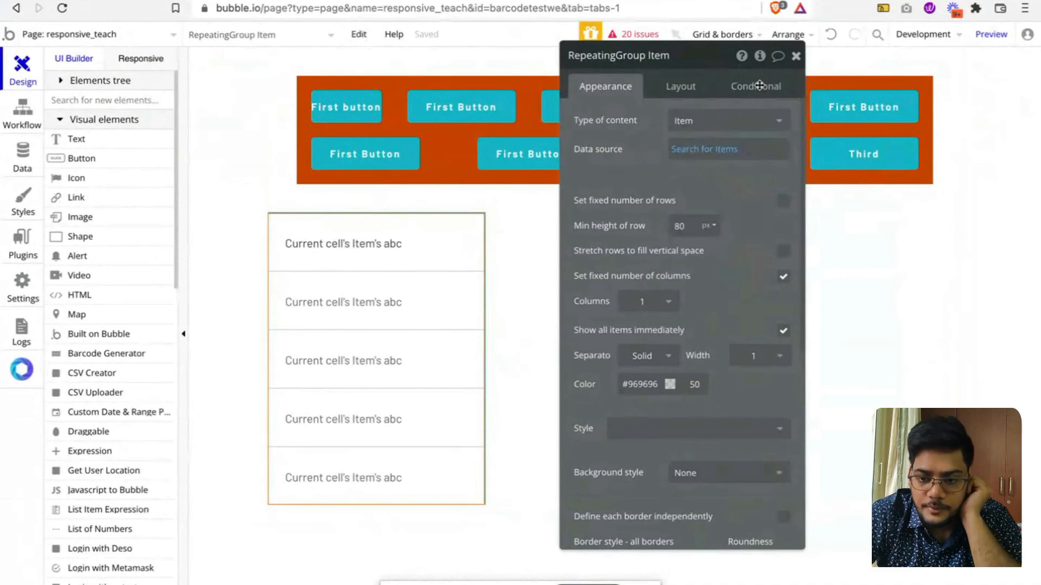
click(796, 56)
click(601, 231)
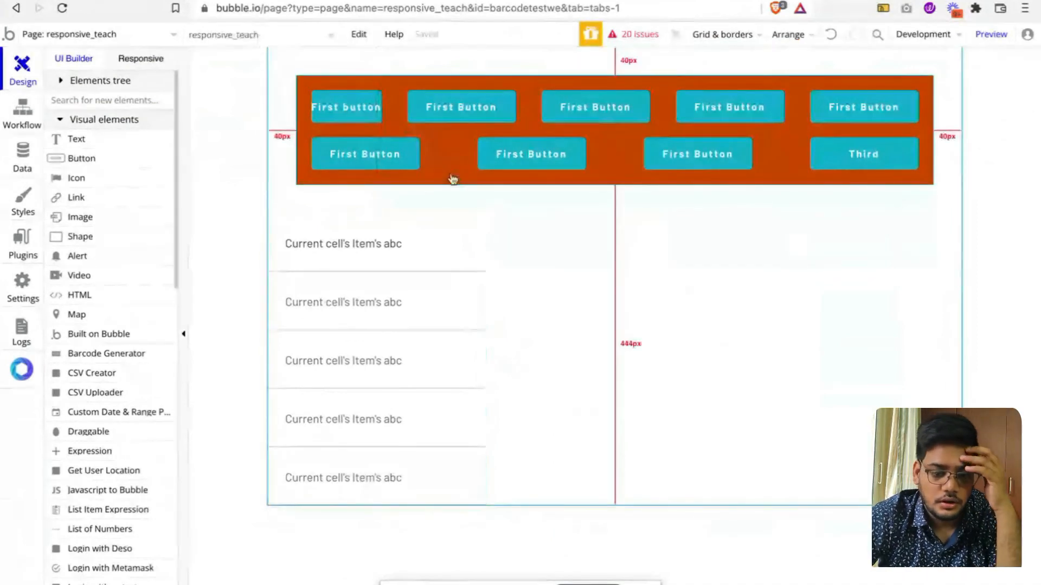
click(390, 244)
click(461, 224)
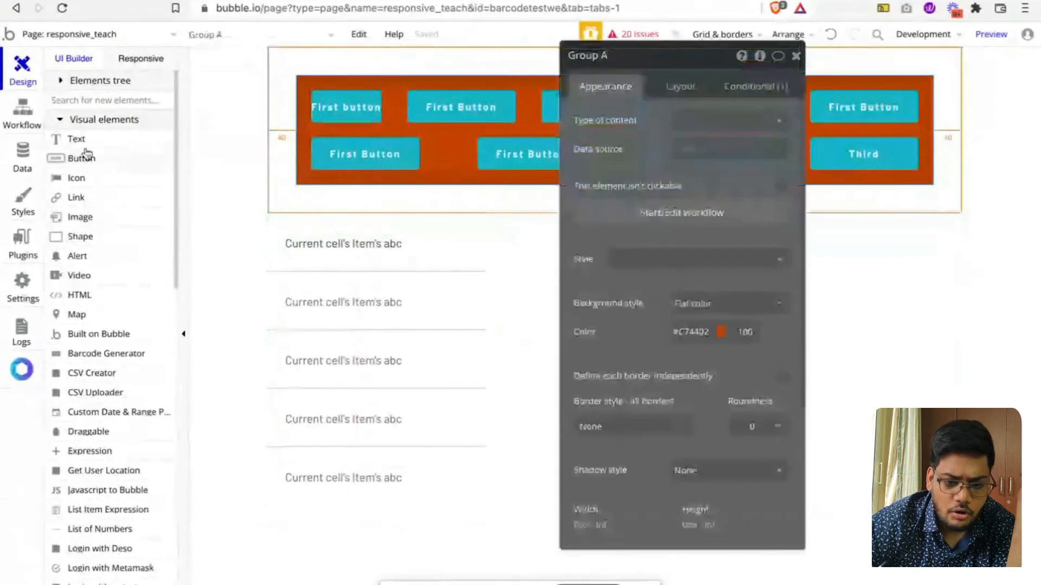
click(345, 109)
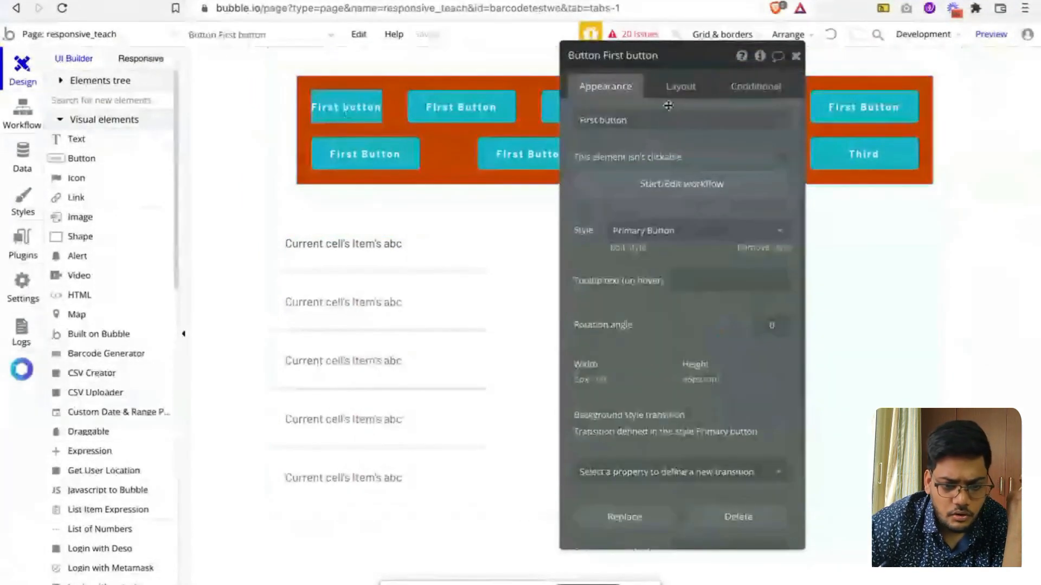
click(685, 86)
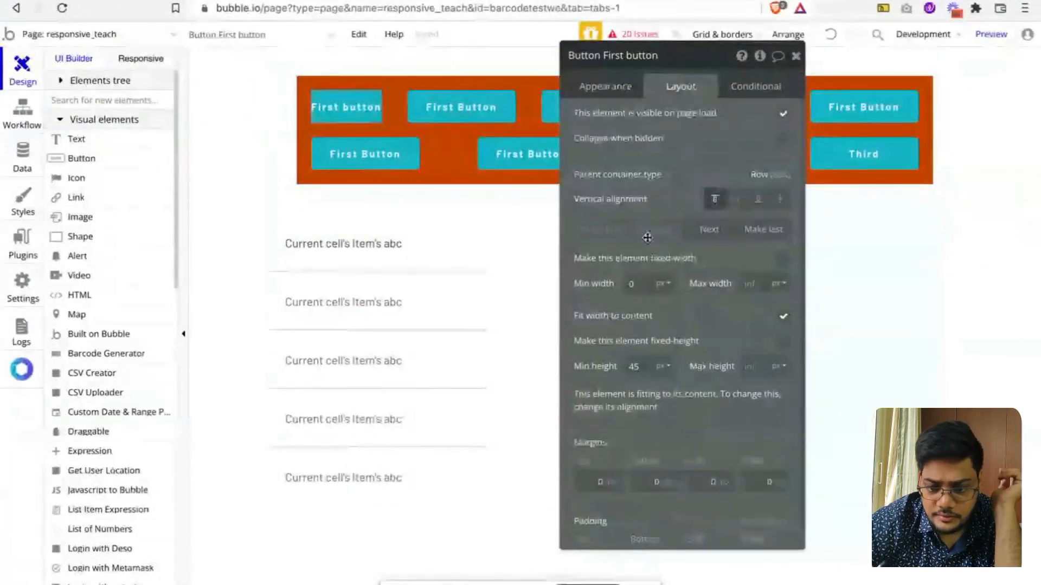
scroll(647, 238, down, 1)
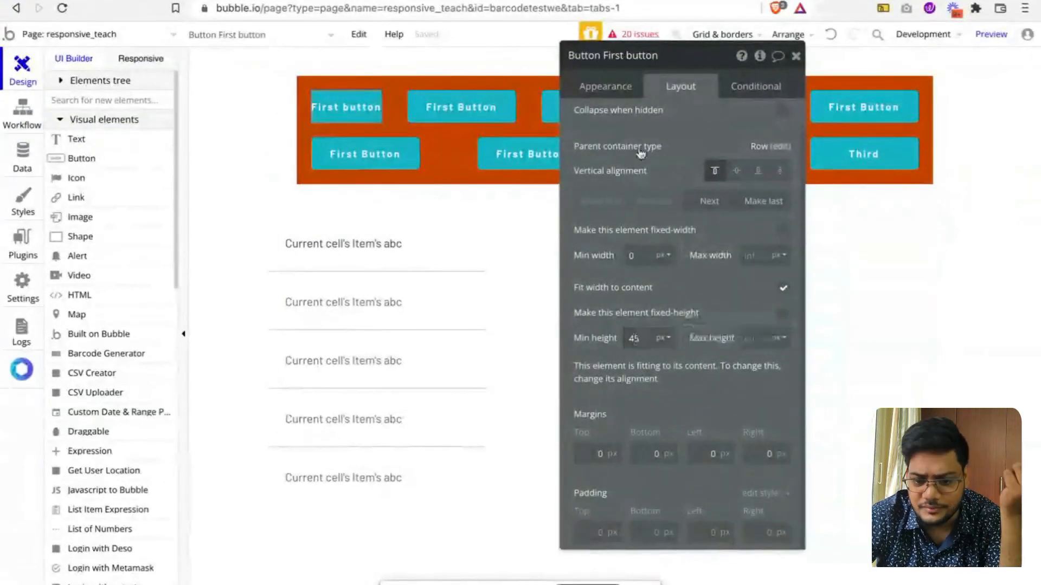
scroll(656, 182, up, 1)
Step: Place a text element between the orange group and the repeating group, and set the repeating group's cell container layout to Row
drag(79, 147, 494, 219)
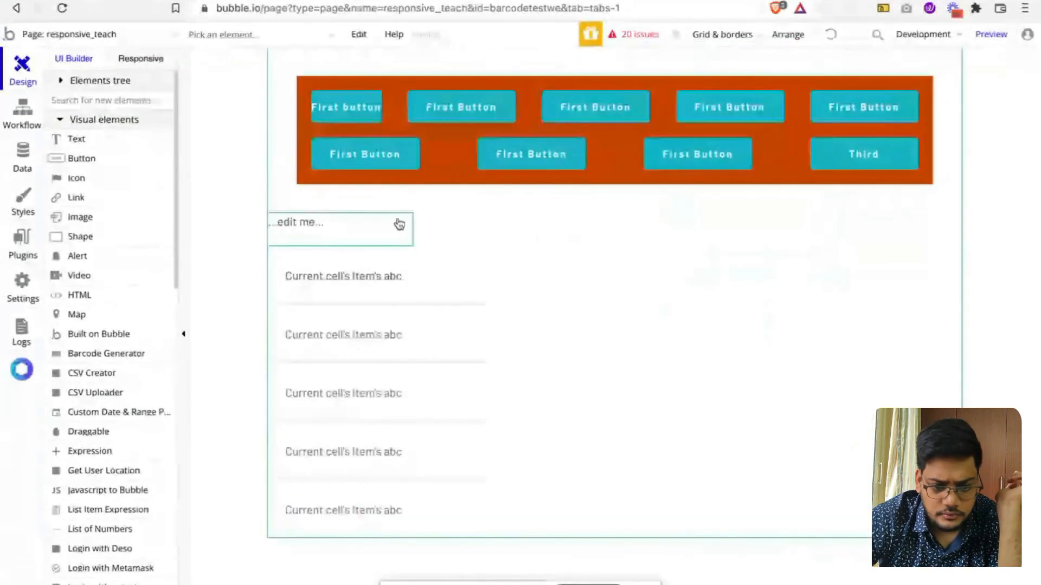
click(346, 278)
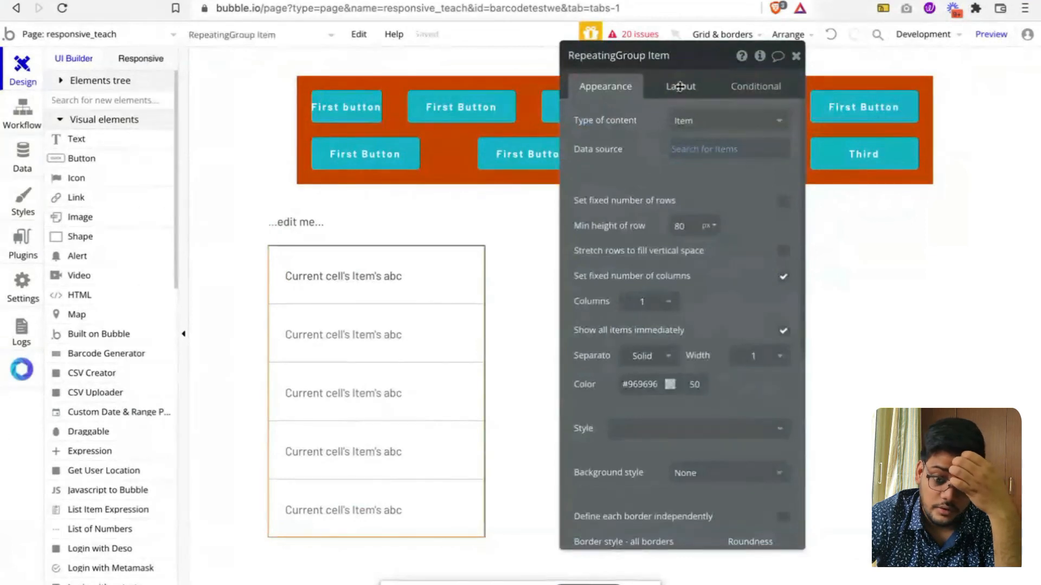
click(680, 87)
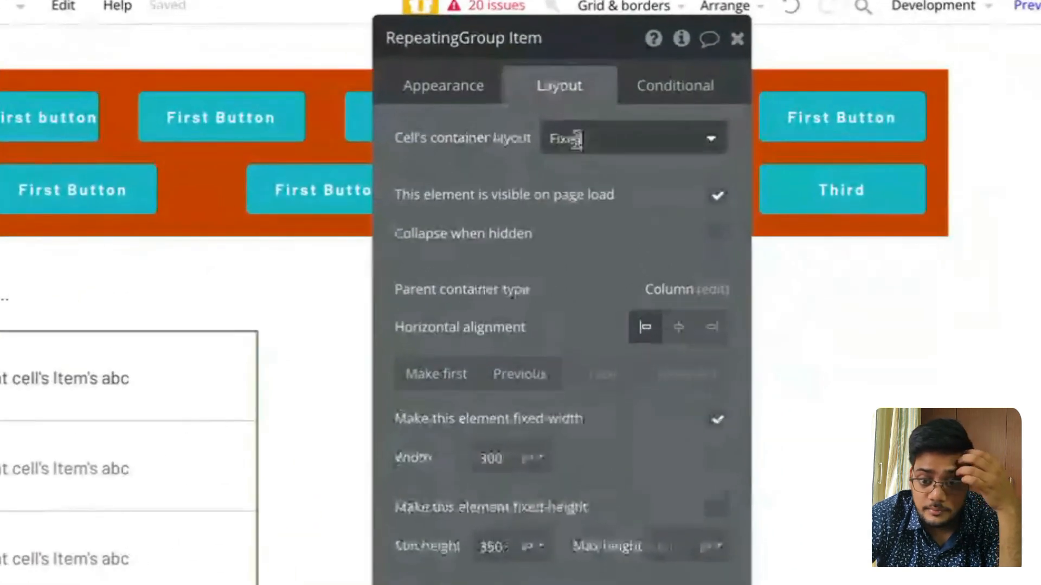
click(692, 122)
click(576, 239)
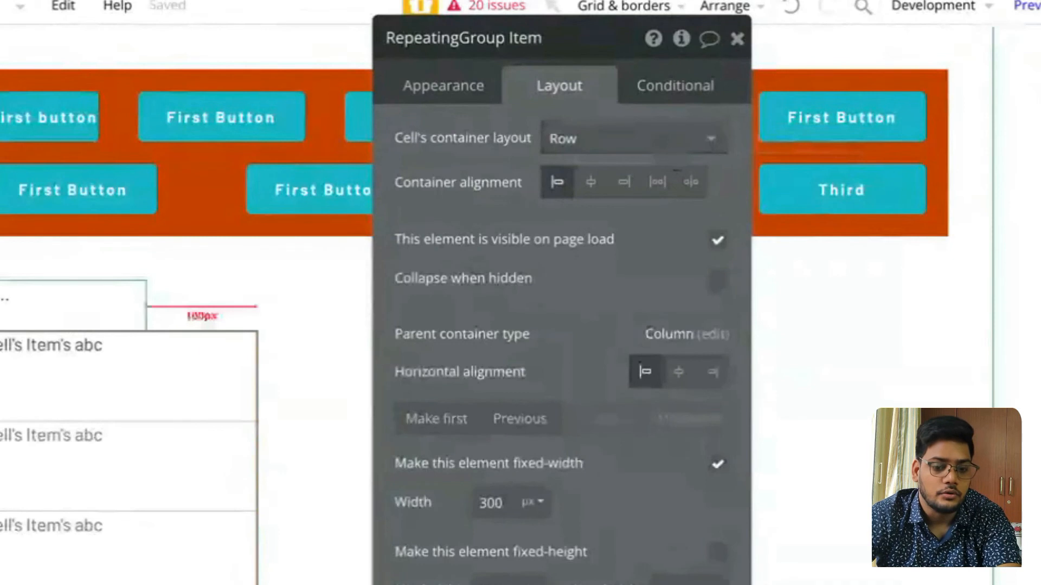
Step: Enable Collapse when hidden for the text element above the repeating group
click(36, 305)
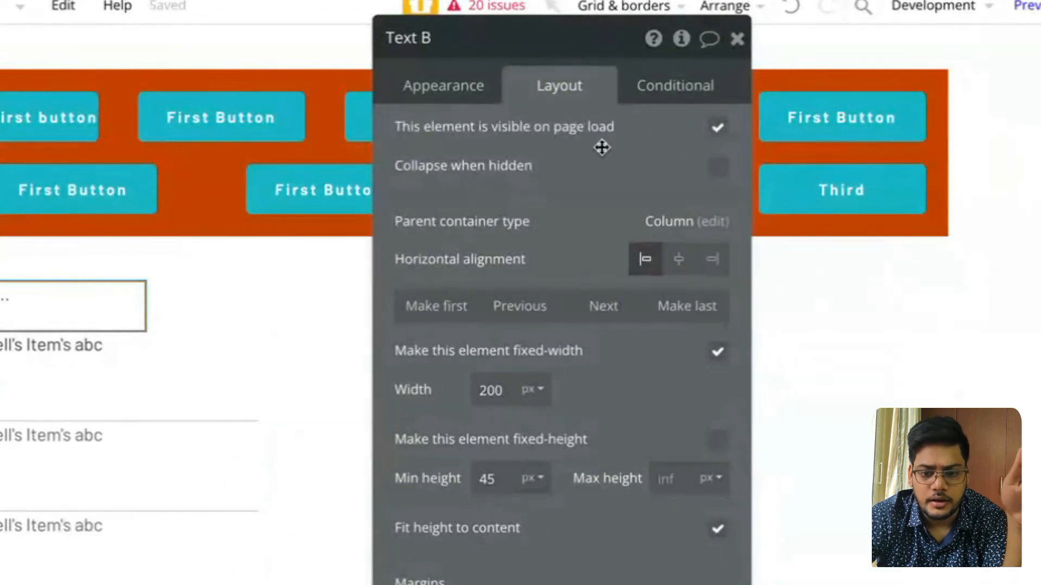
click(718, 167)
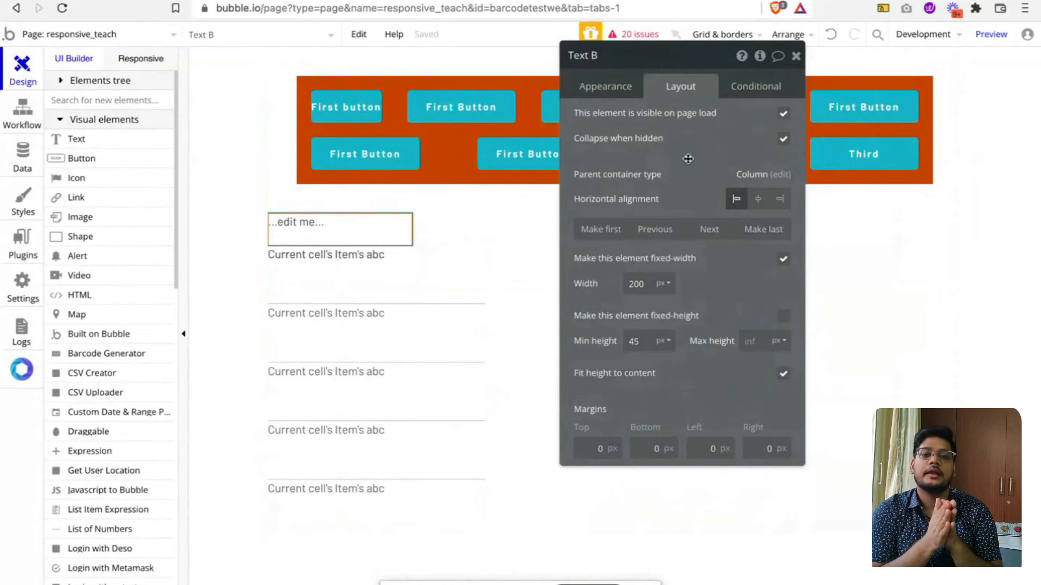
Step: Create a workflow for the User is logged in event and add a Hide an element action to it
click(22, 111)
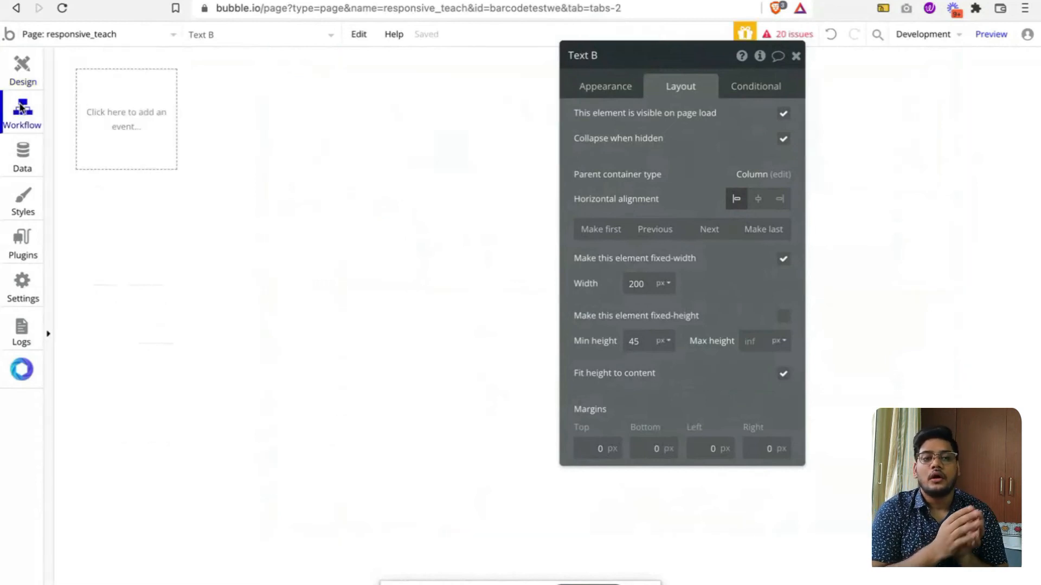
click(123, 131)
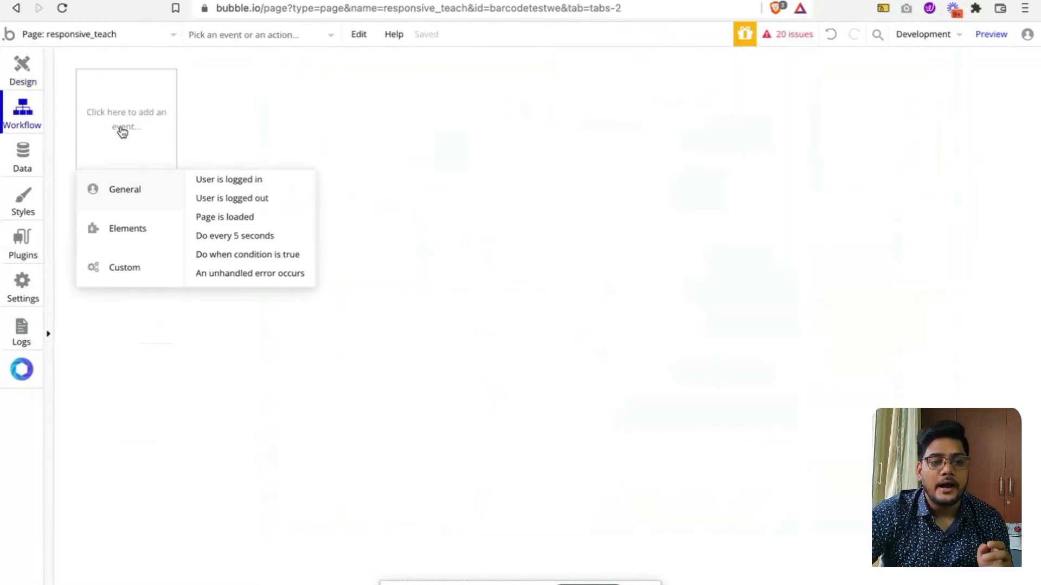
click(242, 178)
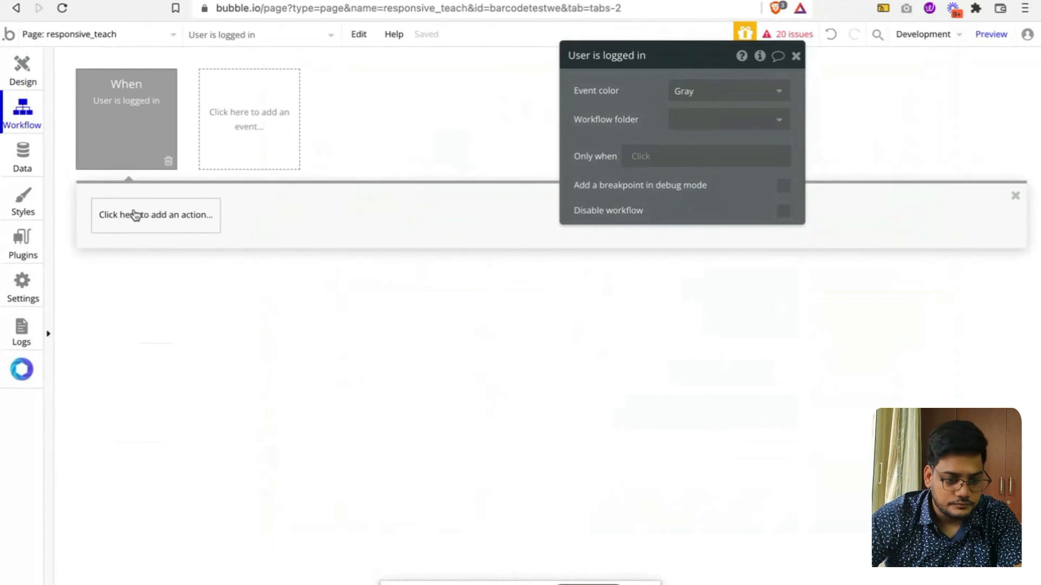
click(135, 214)
text(hide)
click(128, 275)
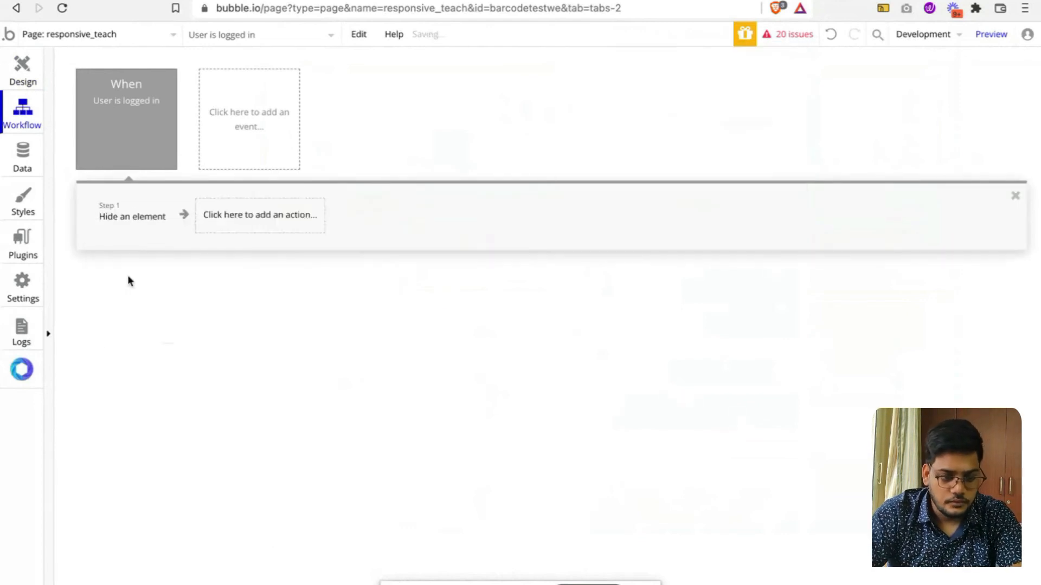
Step: Return to the page design and review the layout settings of the text element above the repeating group
click(23, 70)
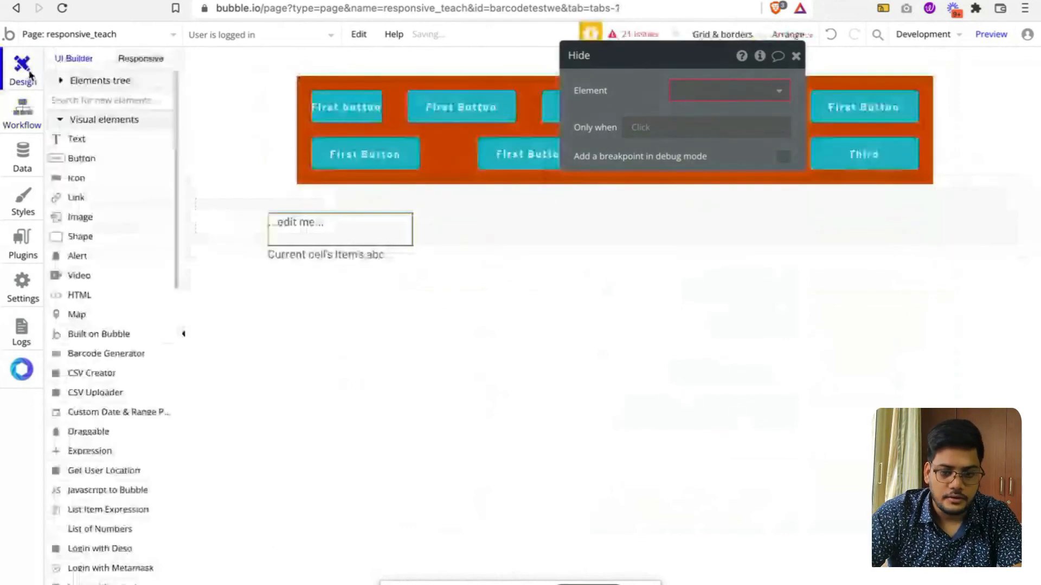
click(360, 223)
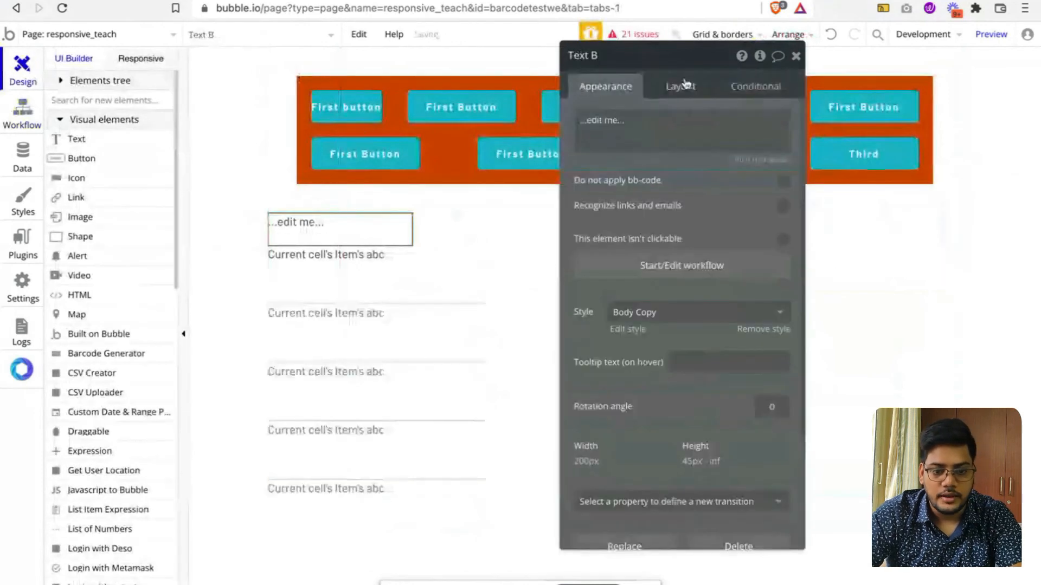
click(682, 85)
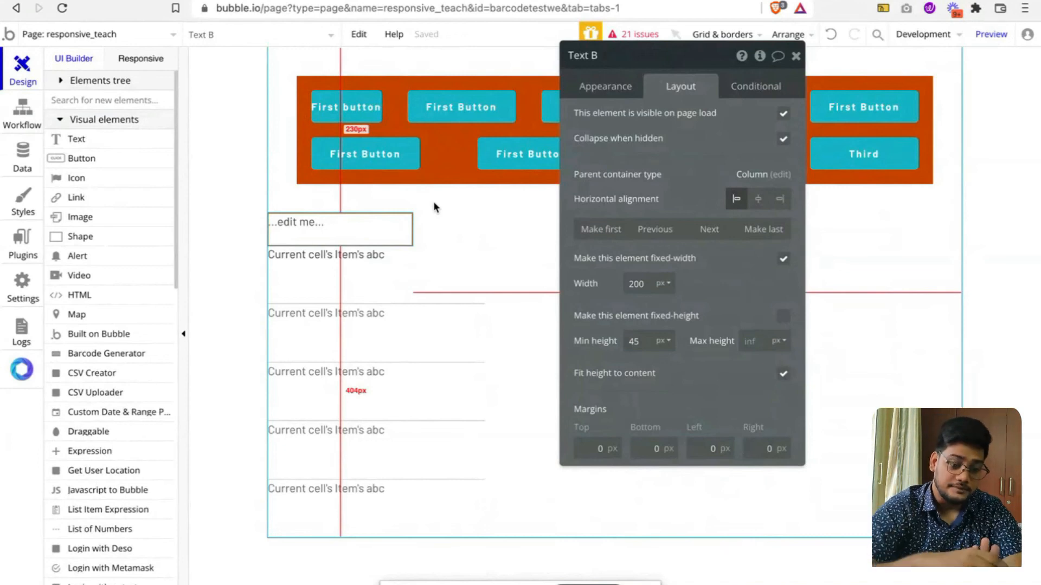
click(504, 236)
click(796, 56)
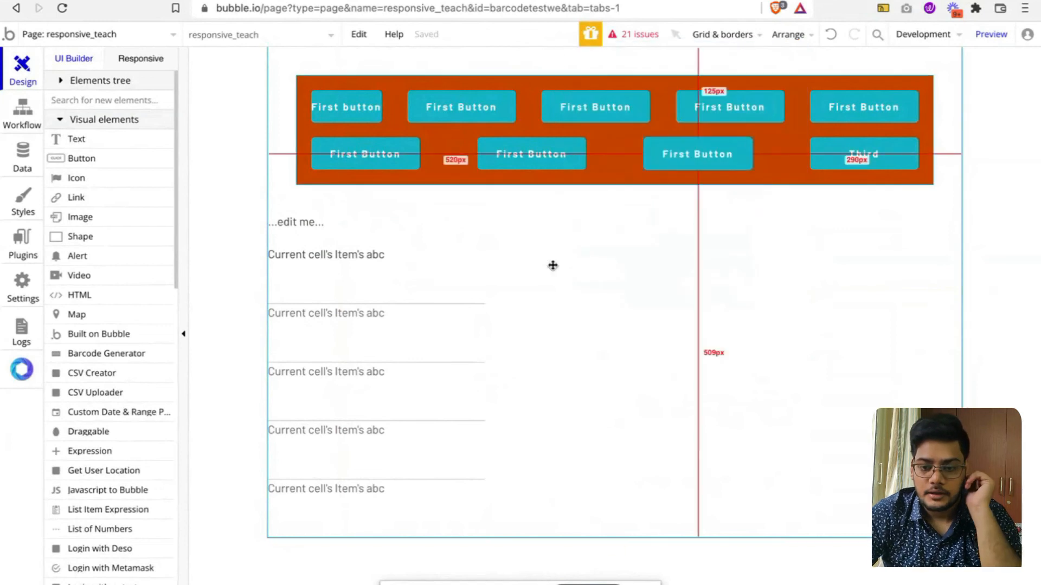